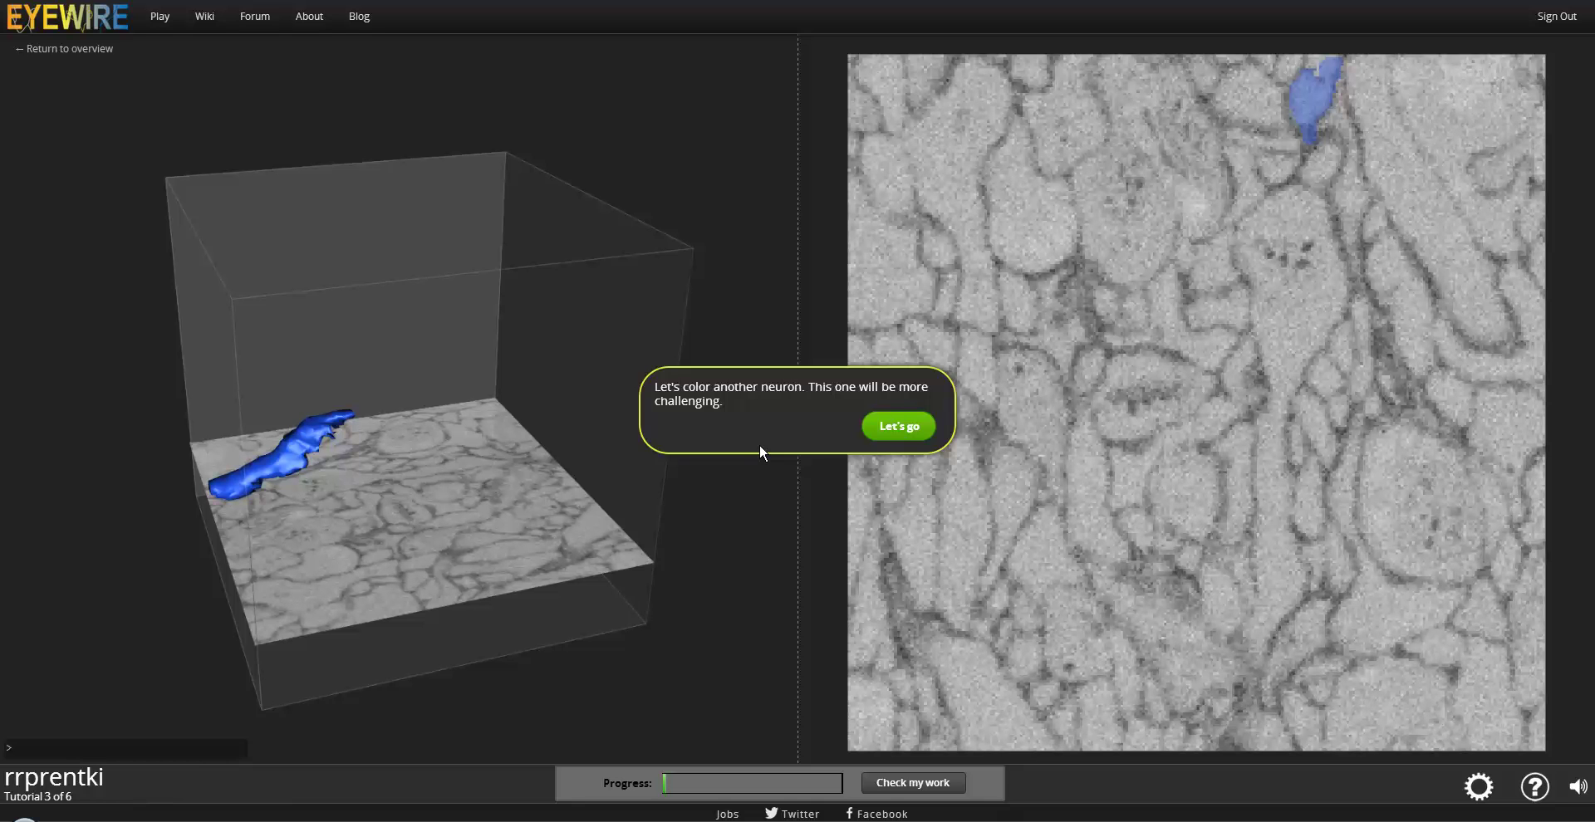
# Step: Advance past the Let's go and AI-colouring tips to reach the progress-bar tip
pyautogui.click(903, 432)
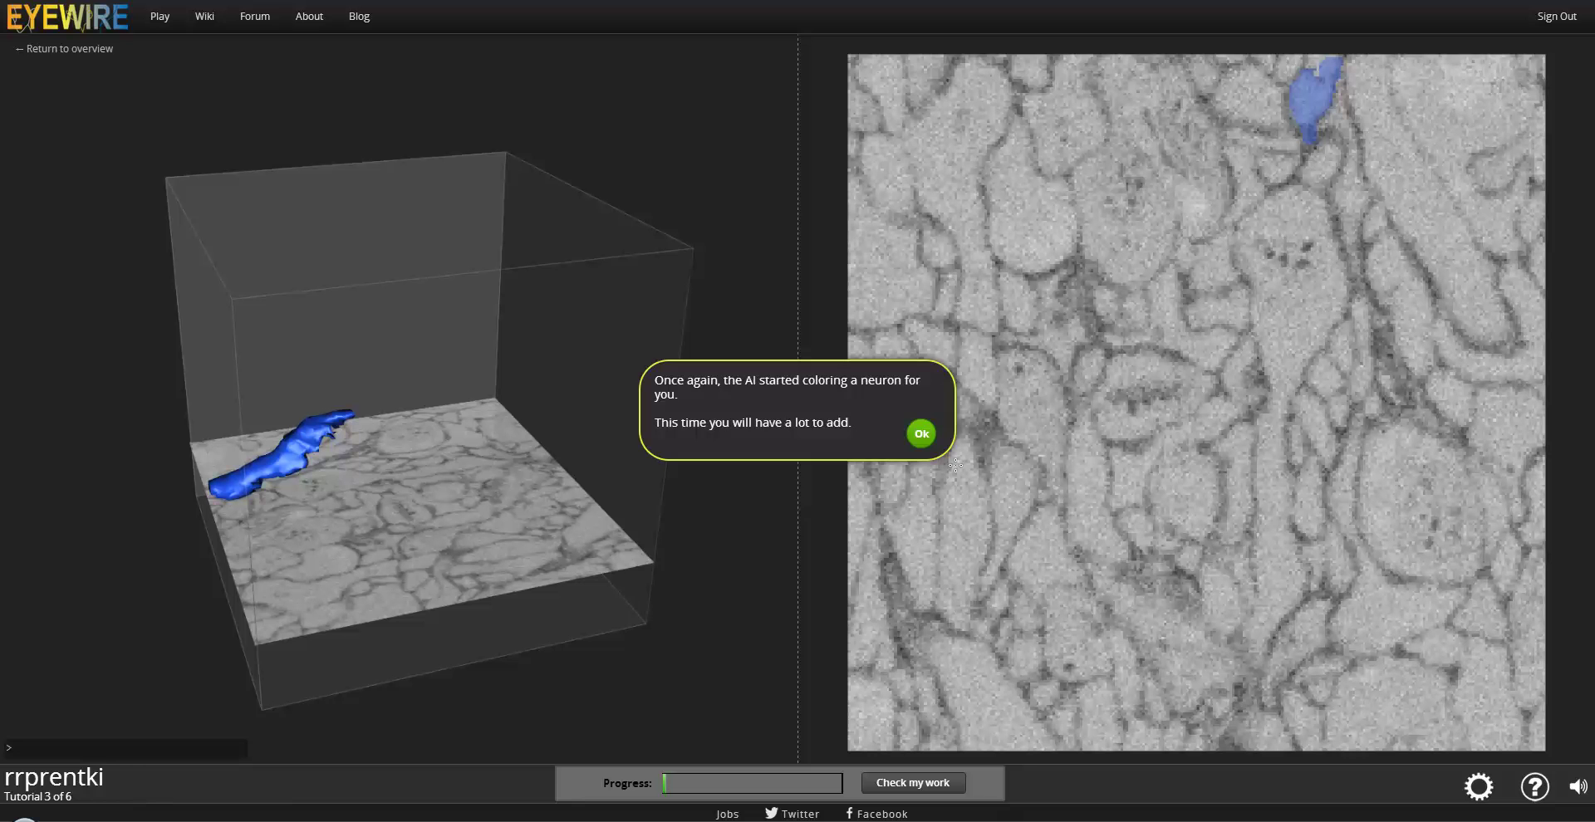
pyautogui.click(922, 436)
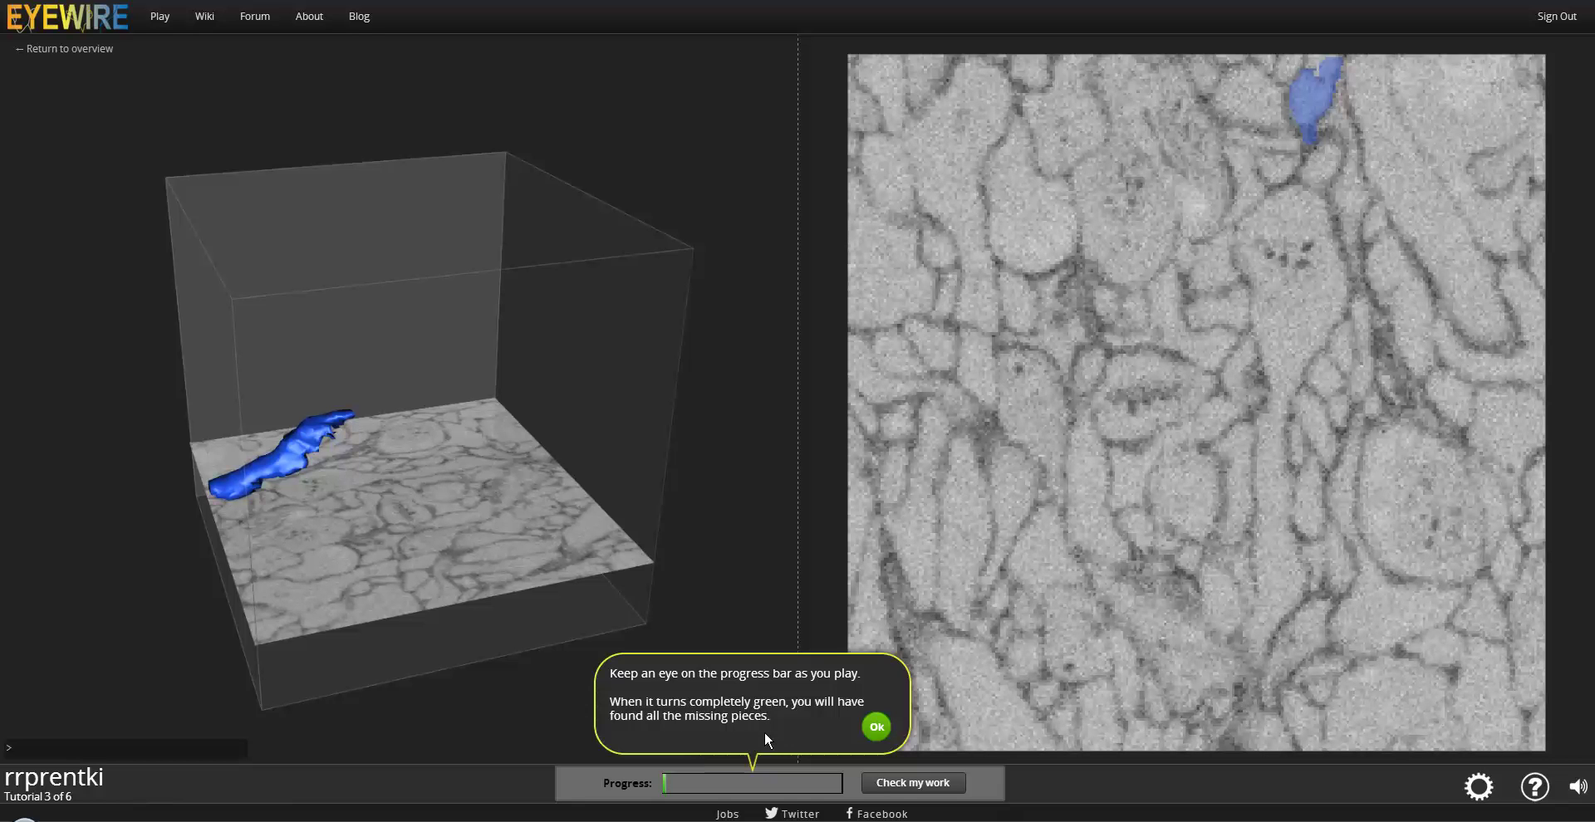
# Step: Paint the white region above the blue piece, then toggle Shift to hide and restore colouring
pyautogui.click(877, 732)
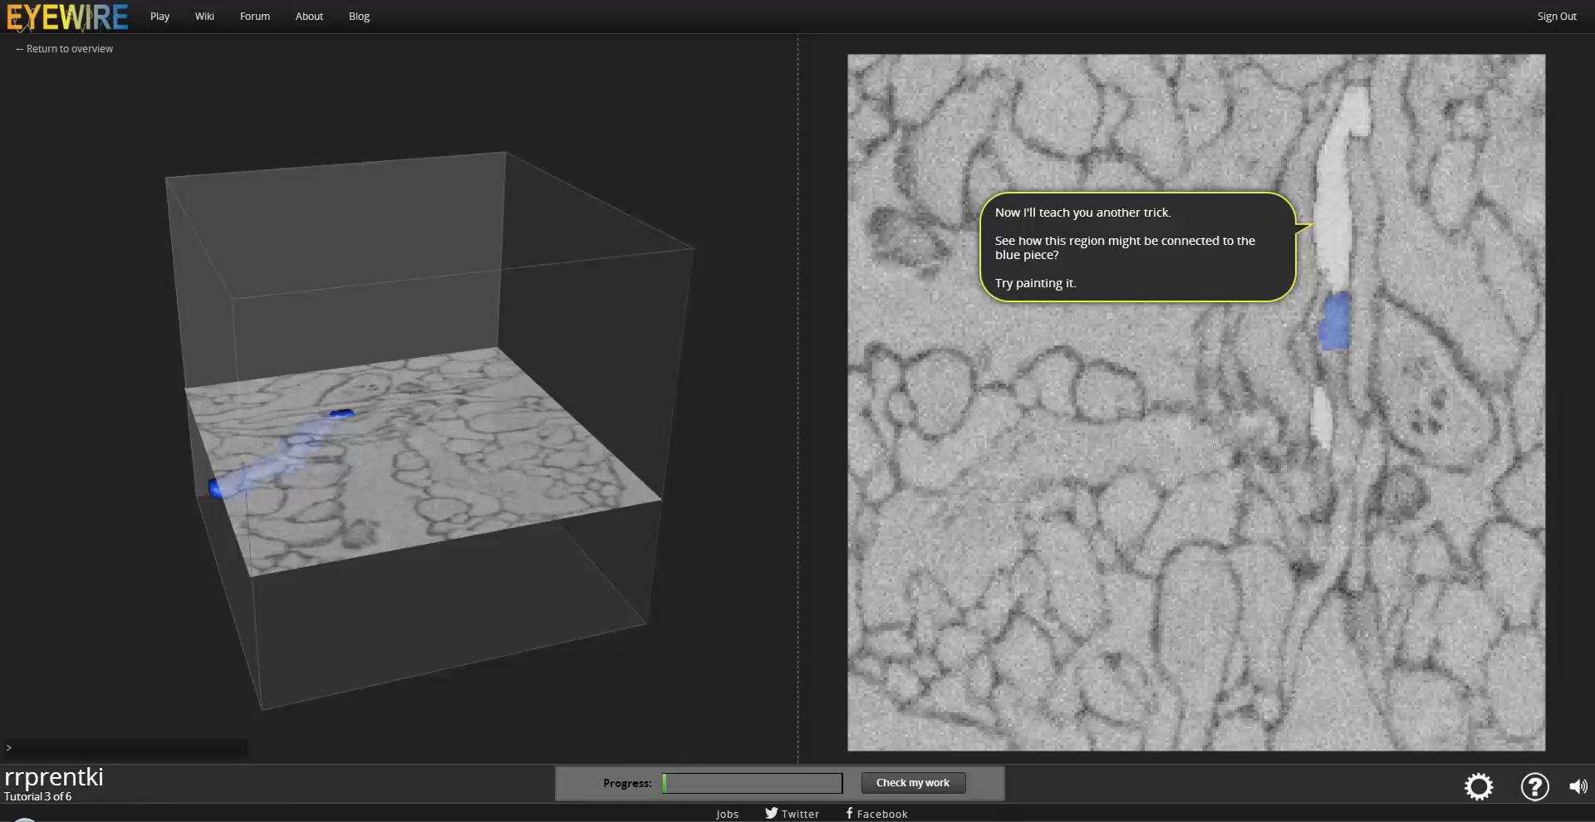
pyautogui.click(1335, 266)
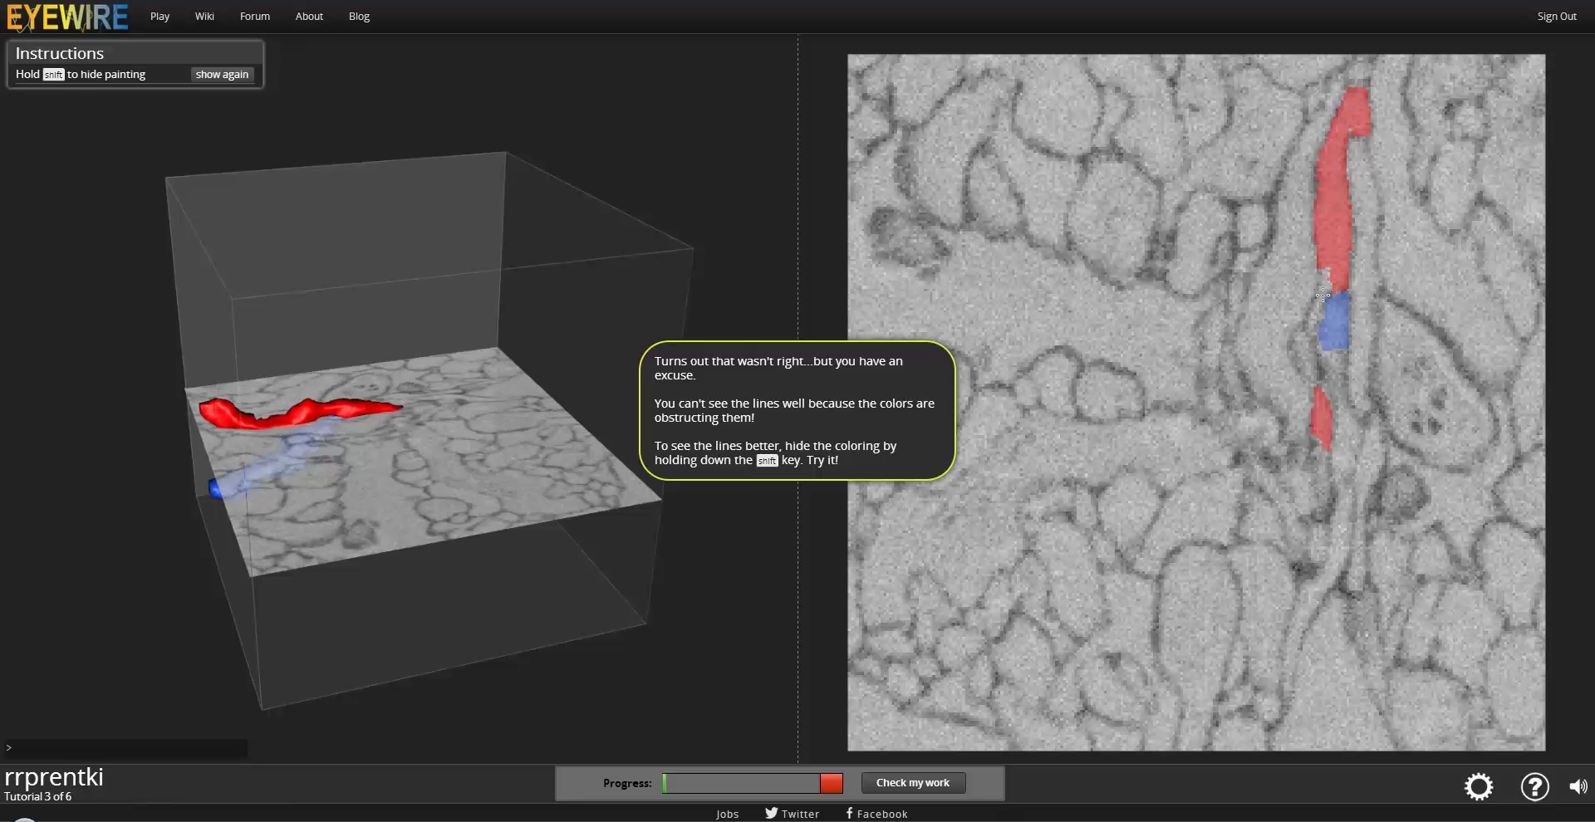
pyautogui.press('shift')
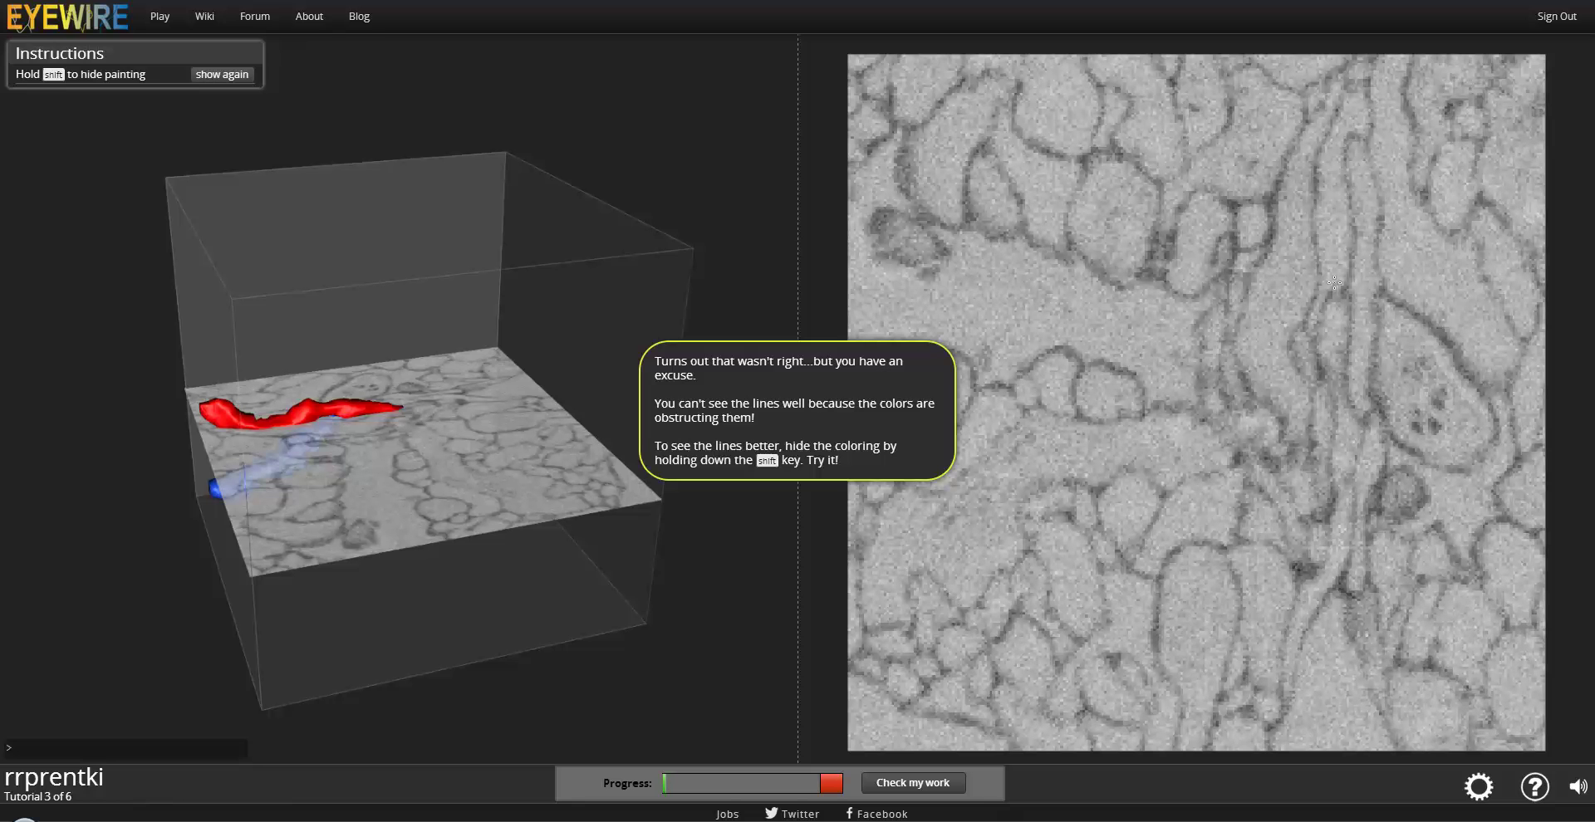
pyautogui.press('shift')
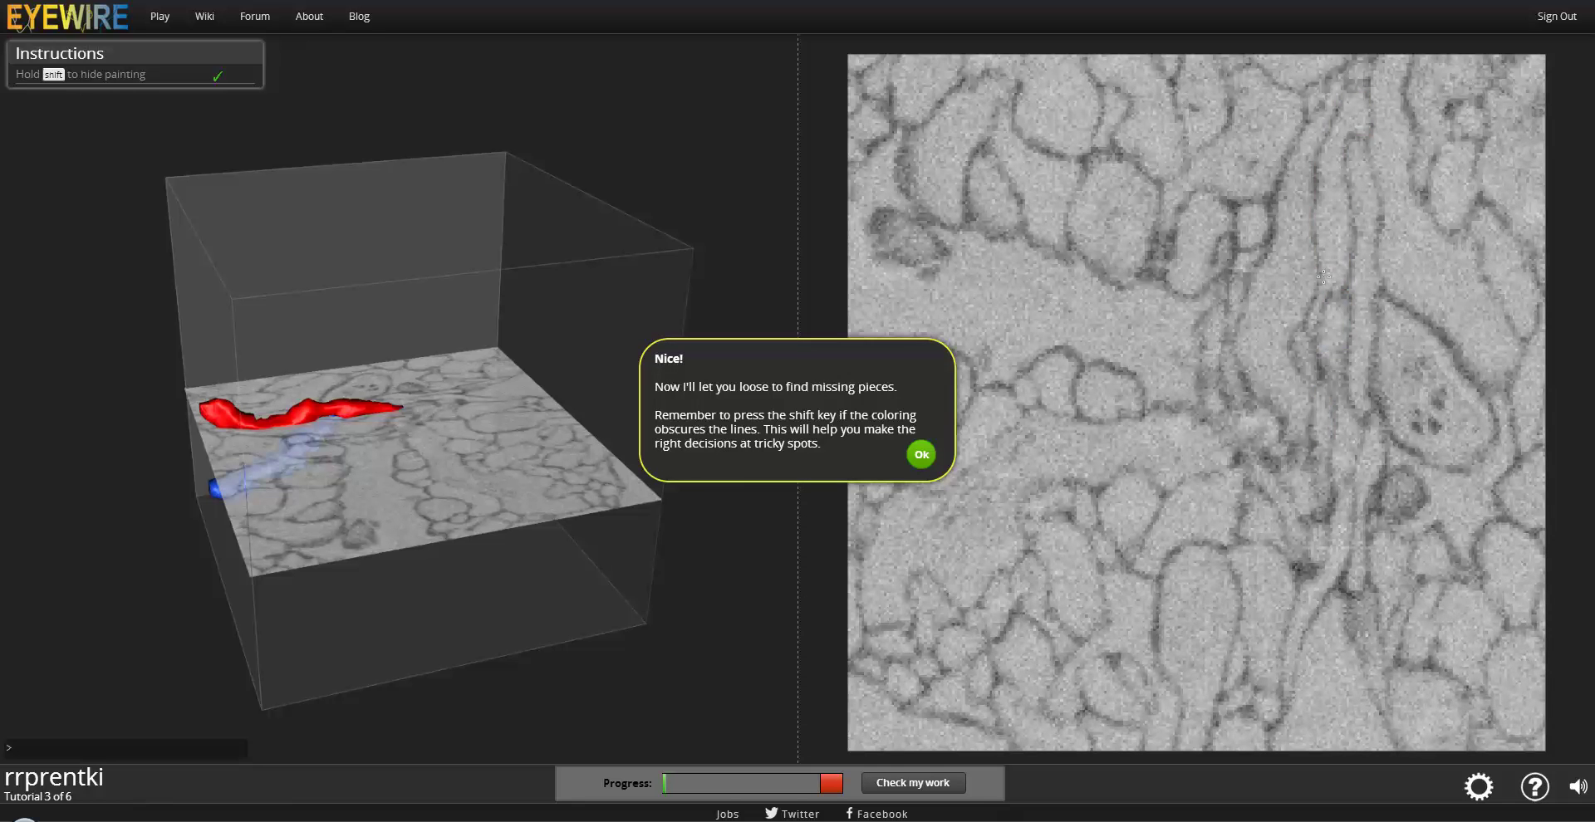
pyautogui.press('shift')
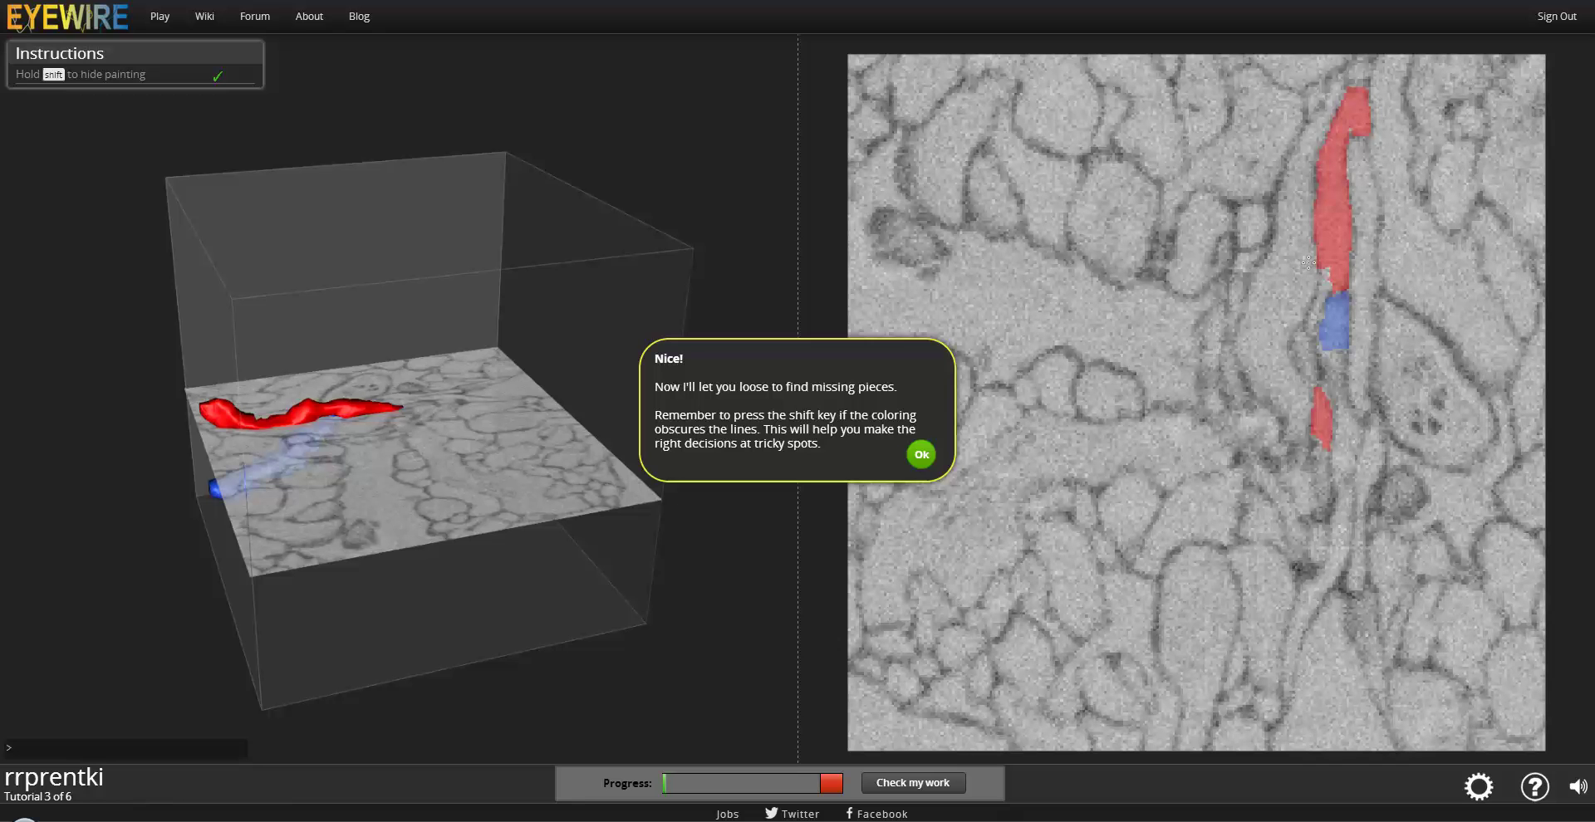
# Step: Remove the wrong red segment and dismiss the Nice! and complicated-cube tips
pyautogui.click(1332, 257)
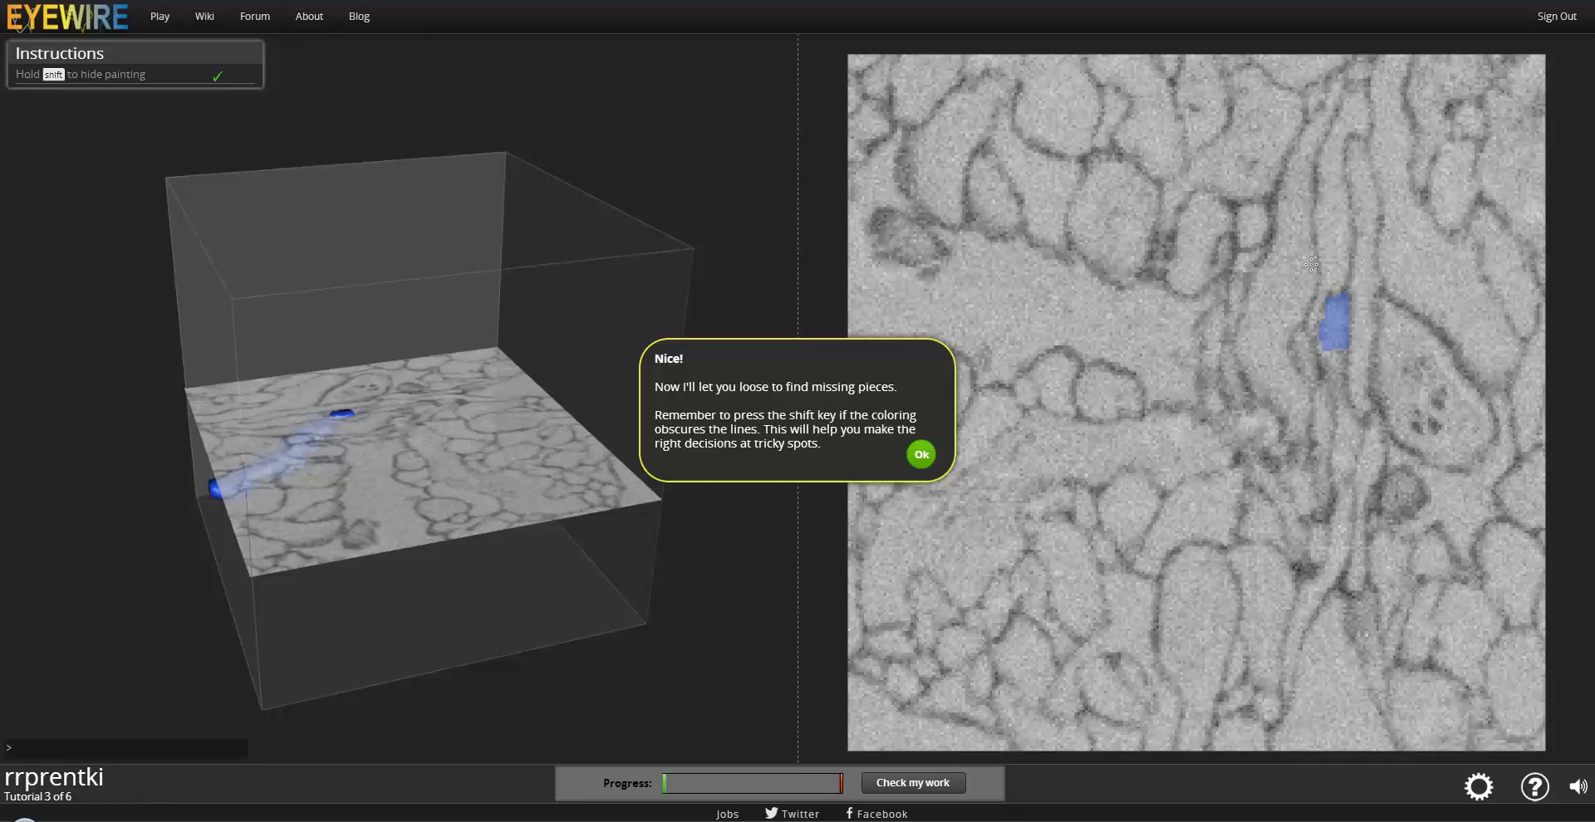
pyautogui.click(921, 457)
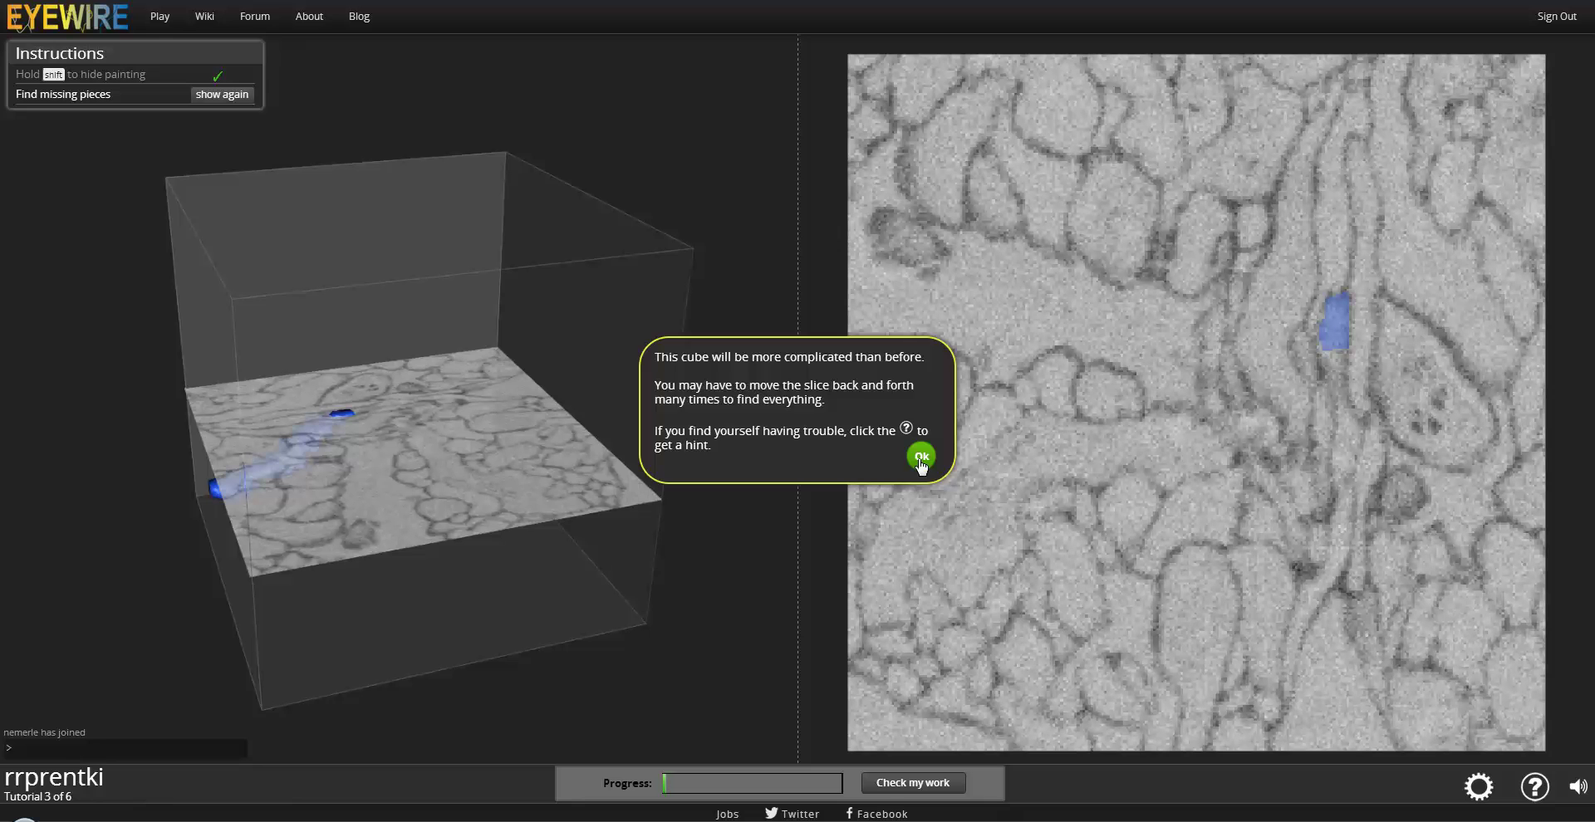
pyautogui.click(921, 458)
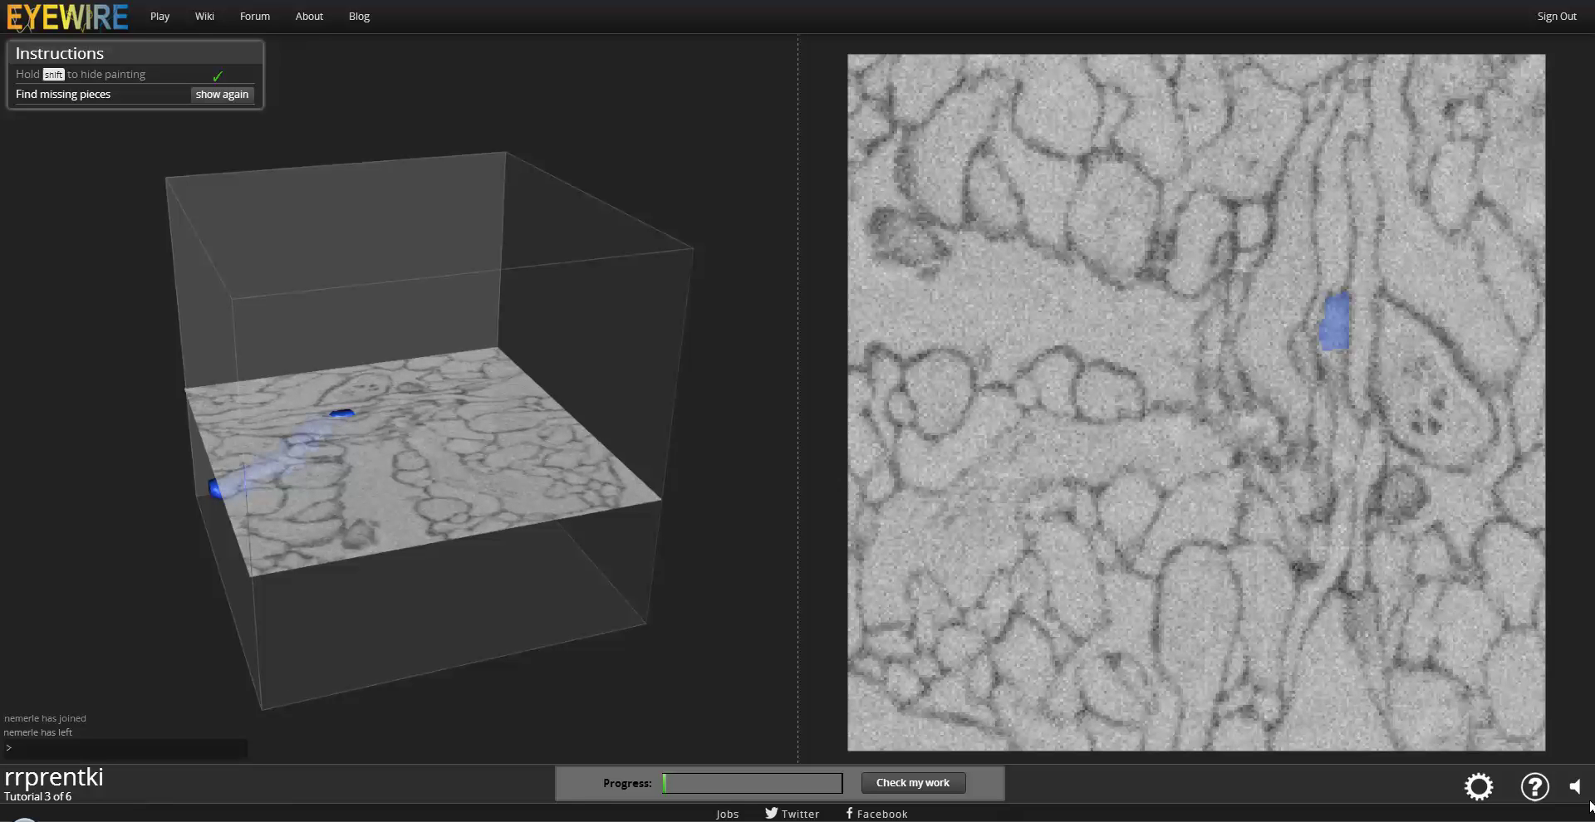
# Step: Scroll to neighbouring slices and paint the missing piece beside the blue segment green
pyautogui.scroll(-1, 1394, 401)
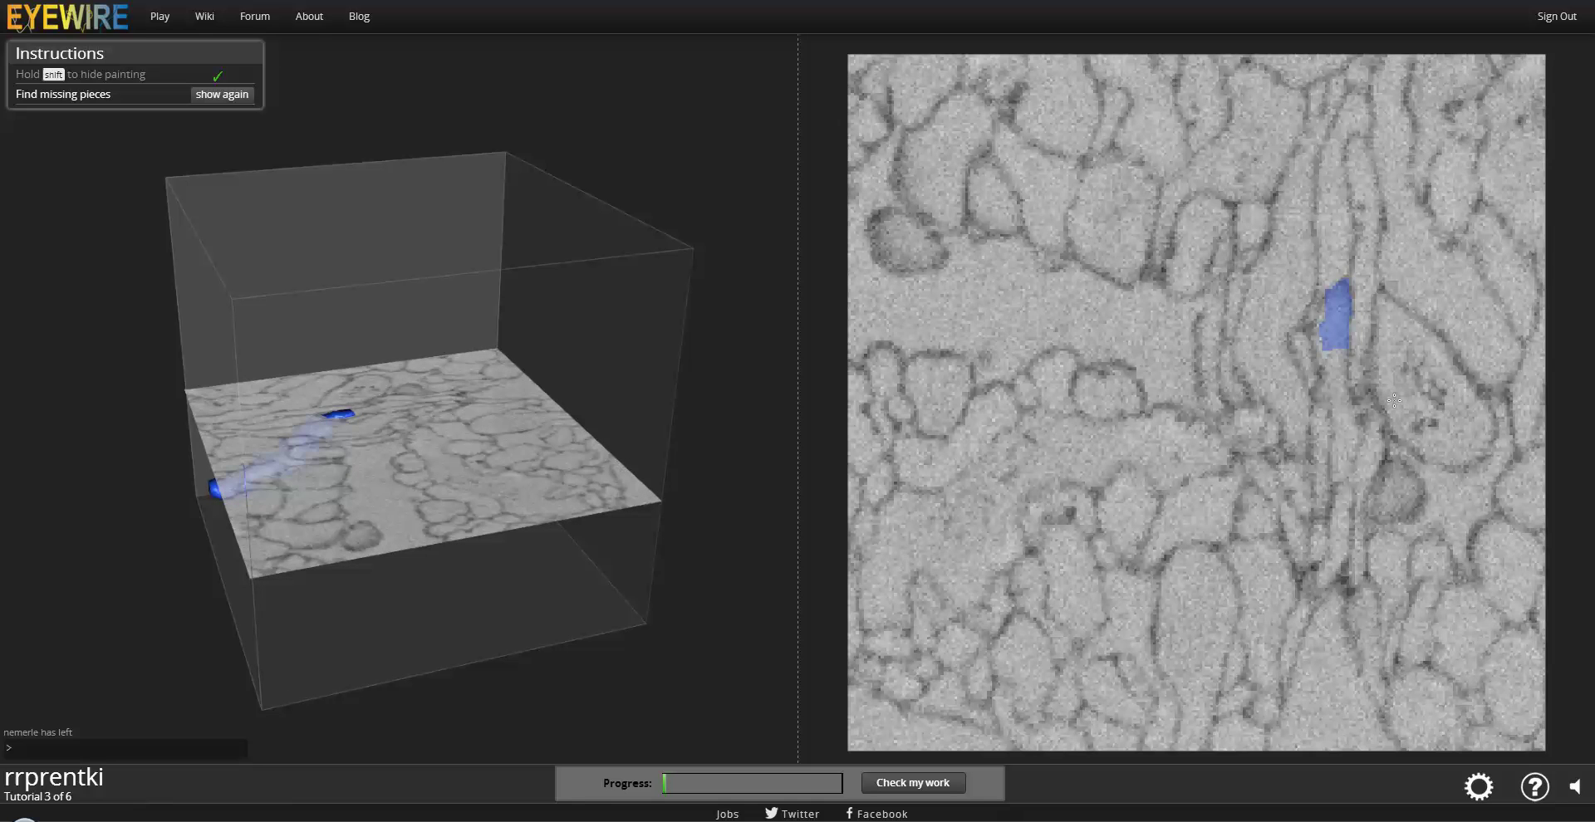
pyautogui.scroll(-1, 1335, 366)
pyautogui.scroll(-3, 1334, 363)
pyautogui.scroll(3, 1331, 356)
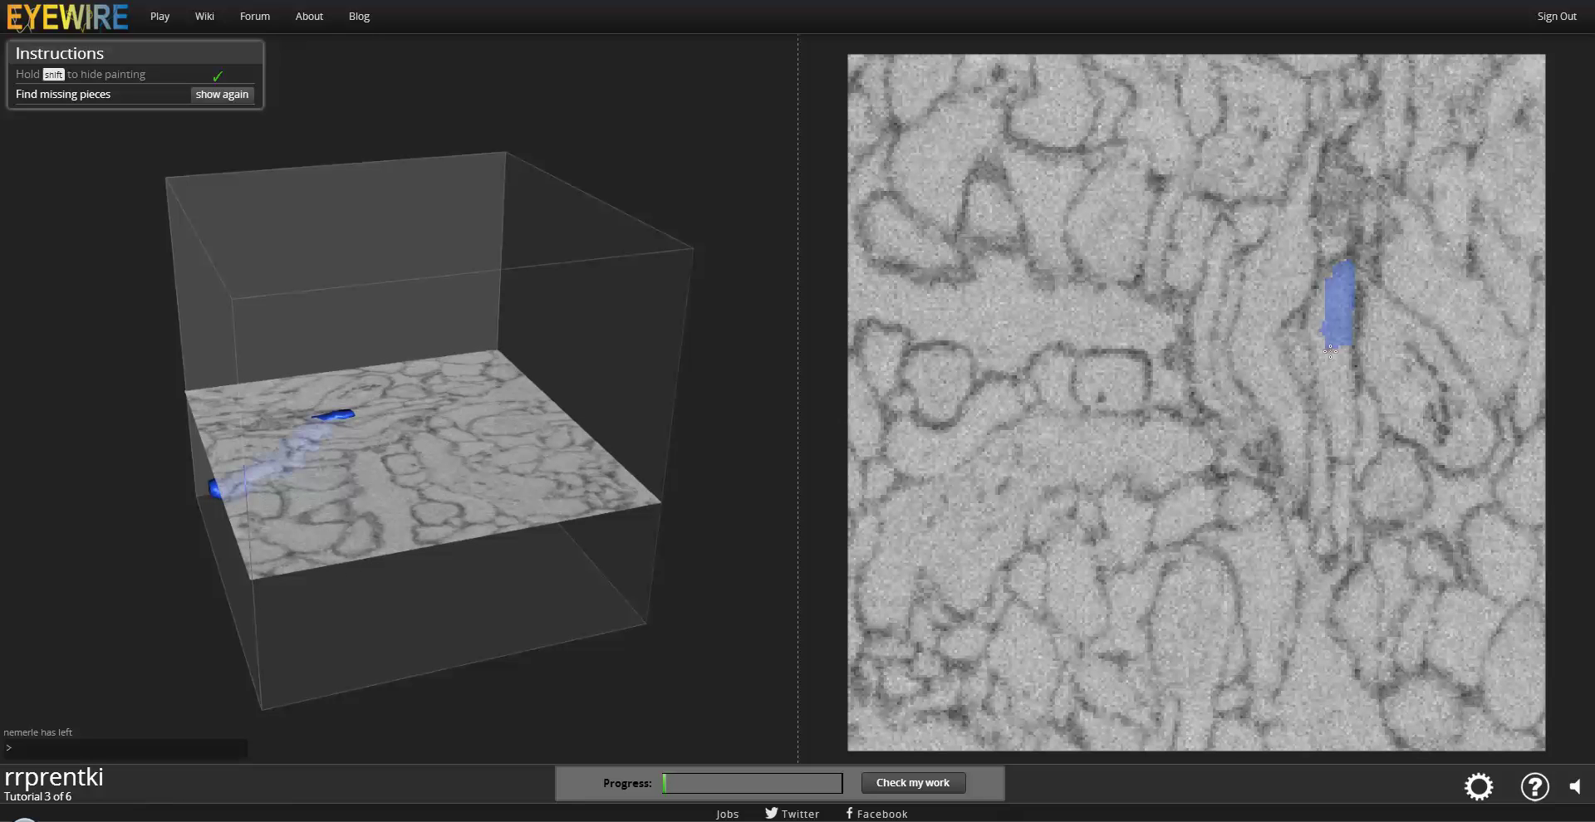
pyautogui.scroll(-2, 1329, 351)
pyautogui.scroll(-1, 1330, 351)
pyautogui.click(1324, 356)
pyautogui.click(1320, 327)
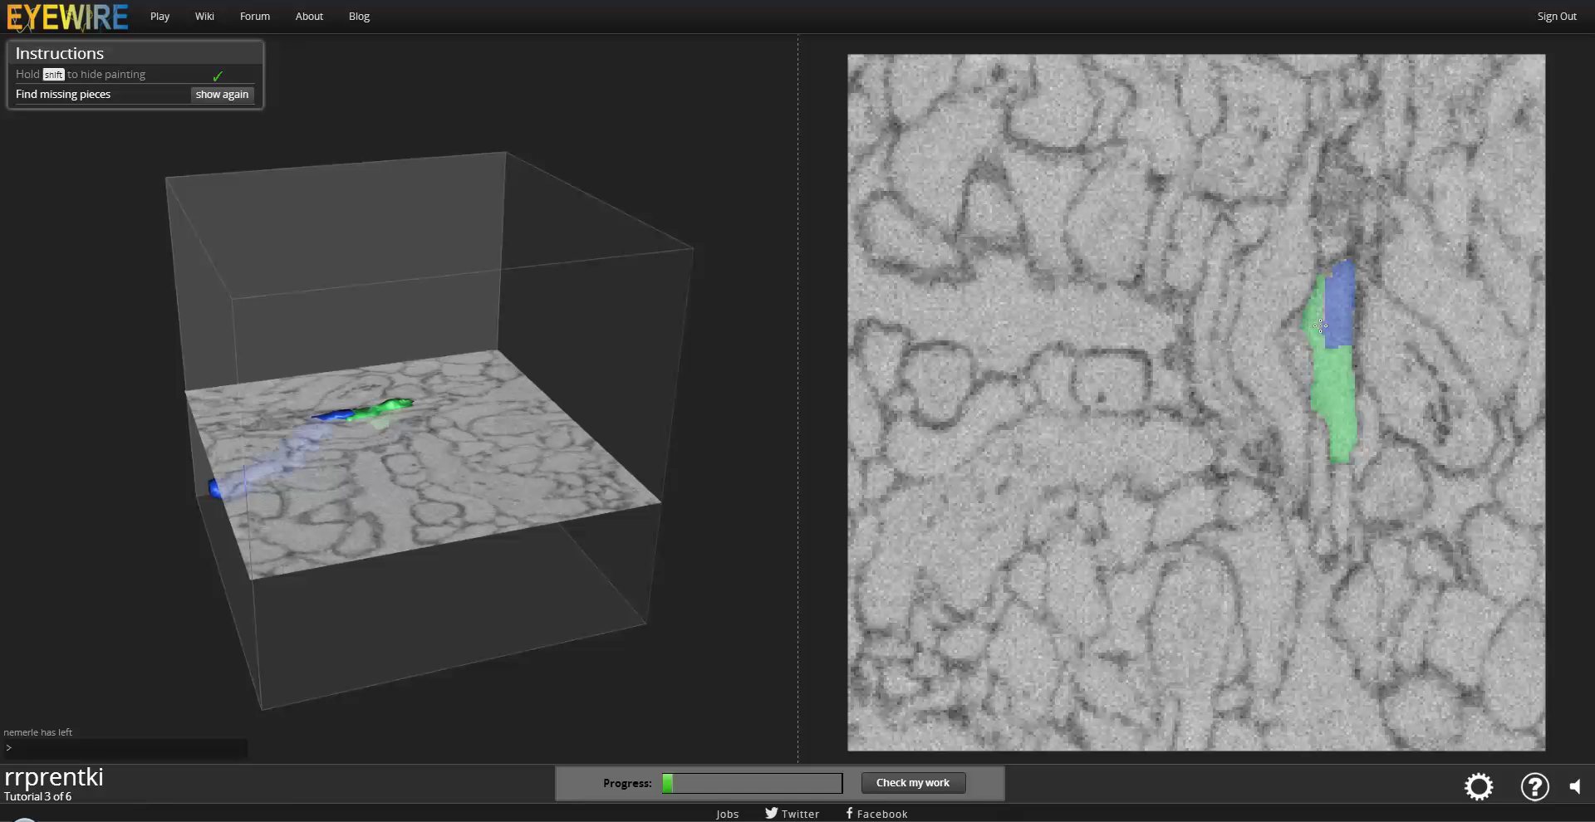
# Step: Rotate and zoom the 3D cube to inspect the joined blue-and-green branch
pyautogui.moveTo(526, 609); pyautogui.dragTo(456, 391)
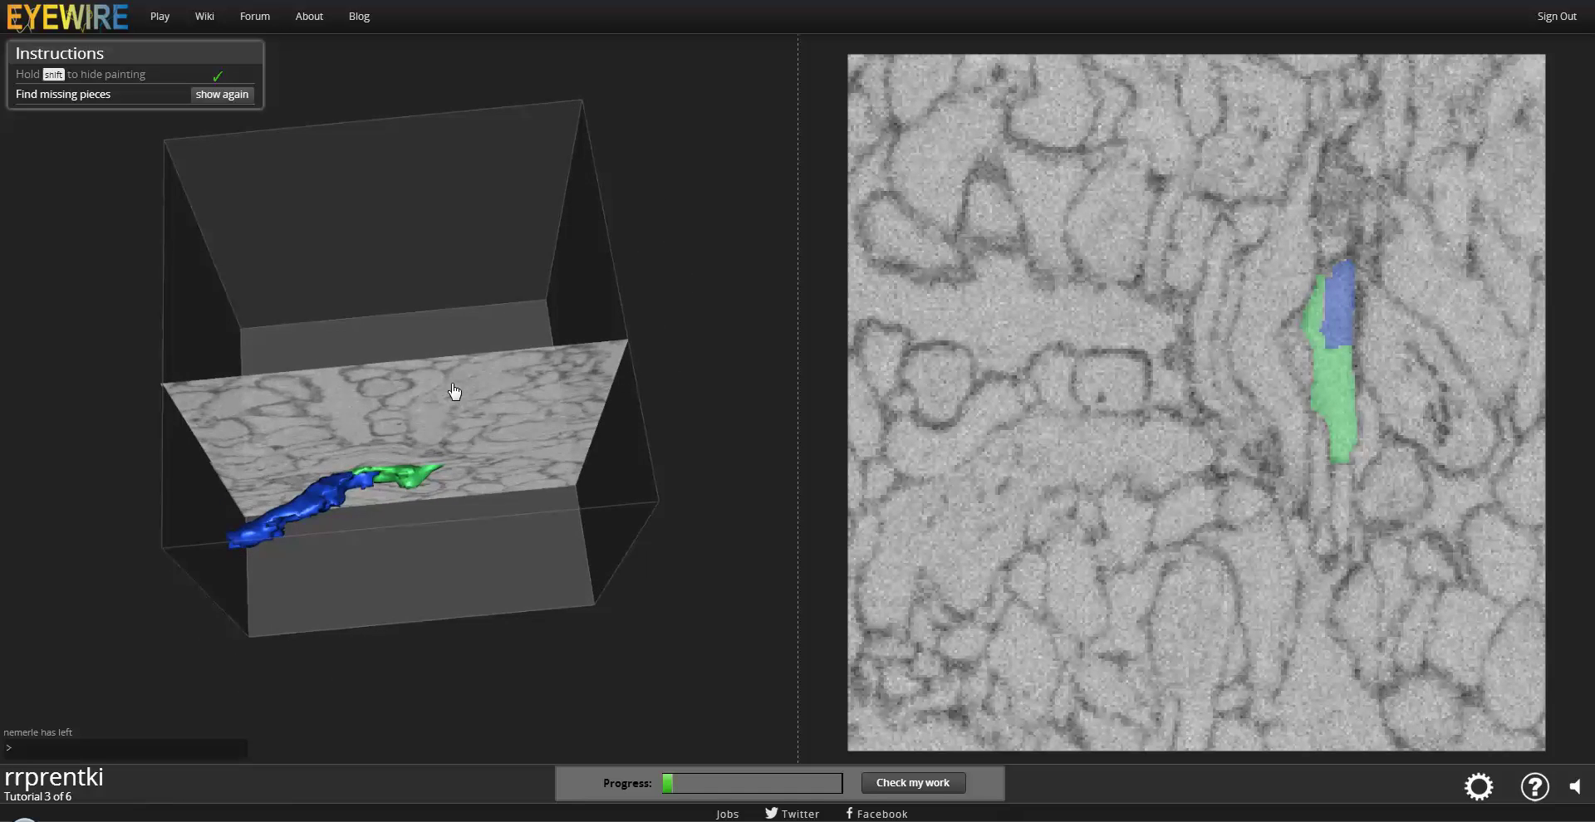
pyautogui.moveTo(391, 441); pyautogui.dragTo(416, 471)
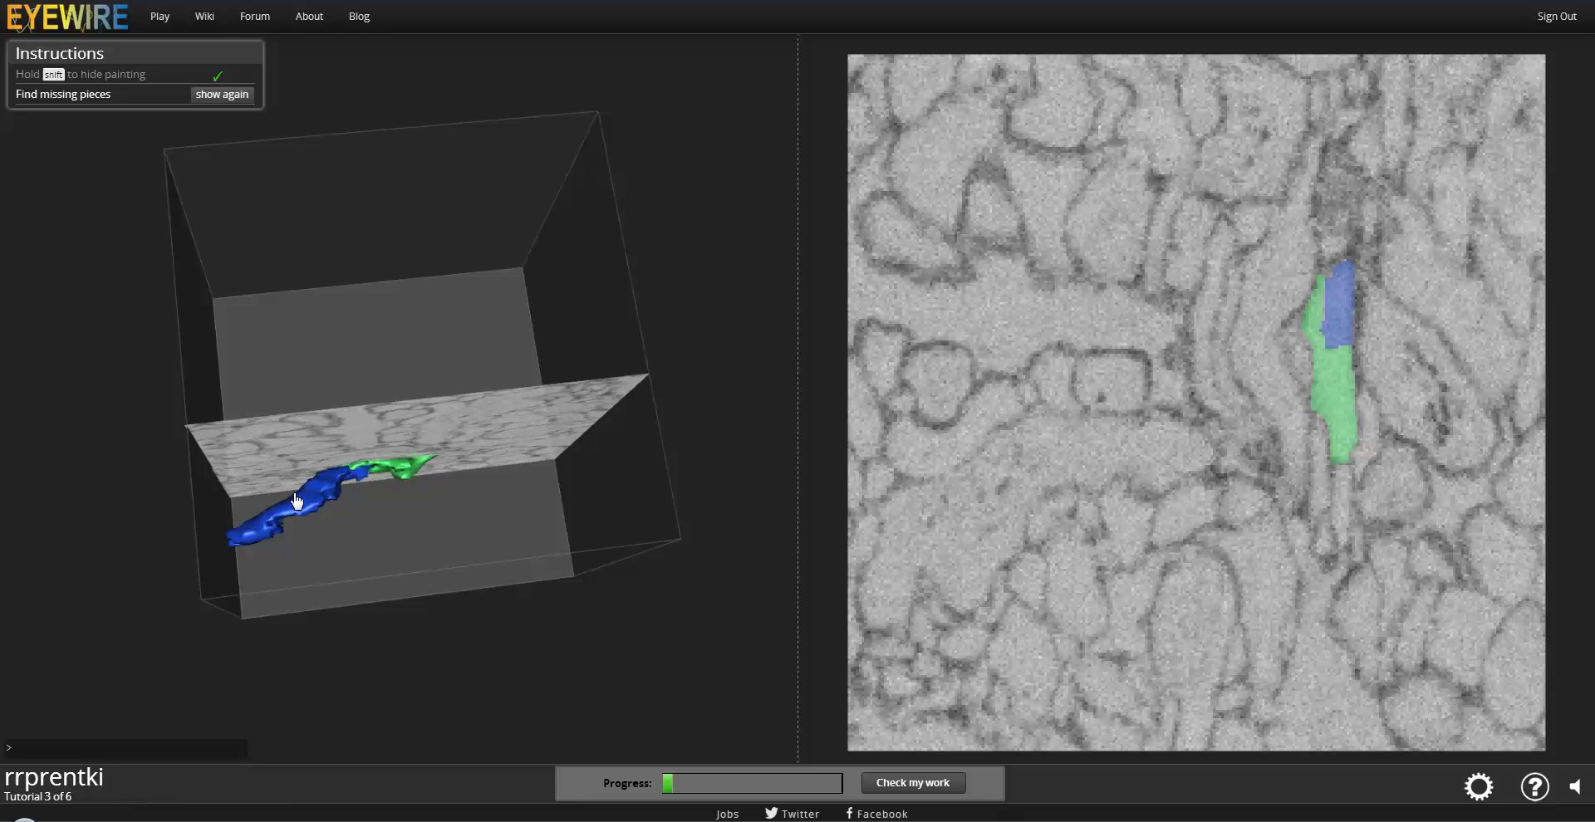
pyautogui.scroll(5, 297, 501)
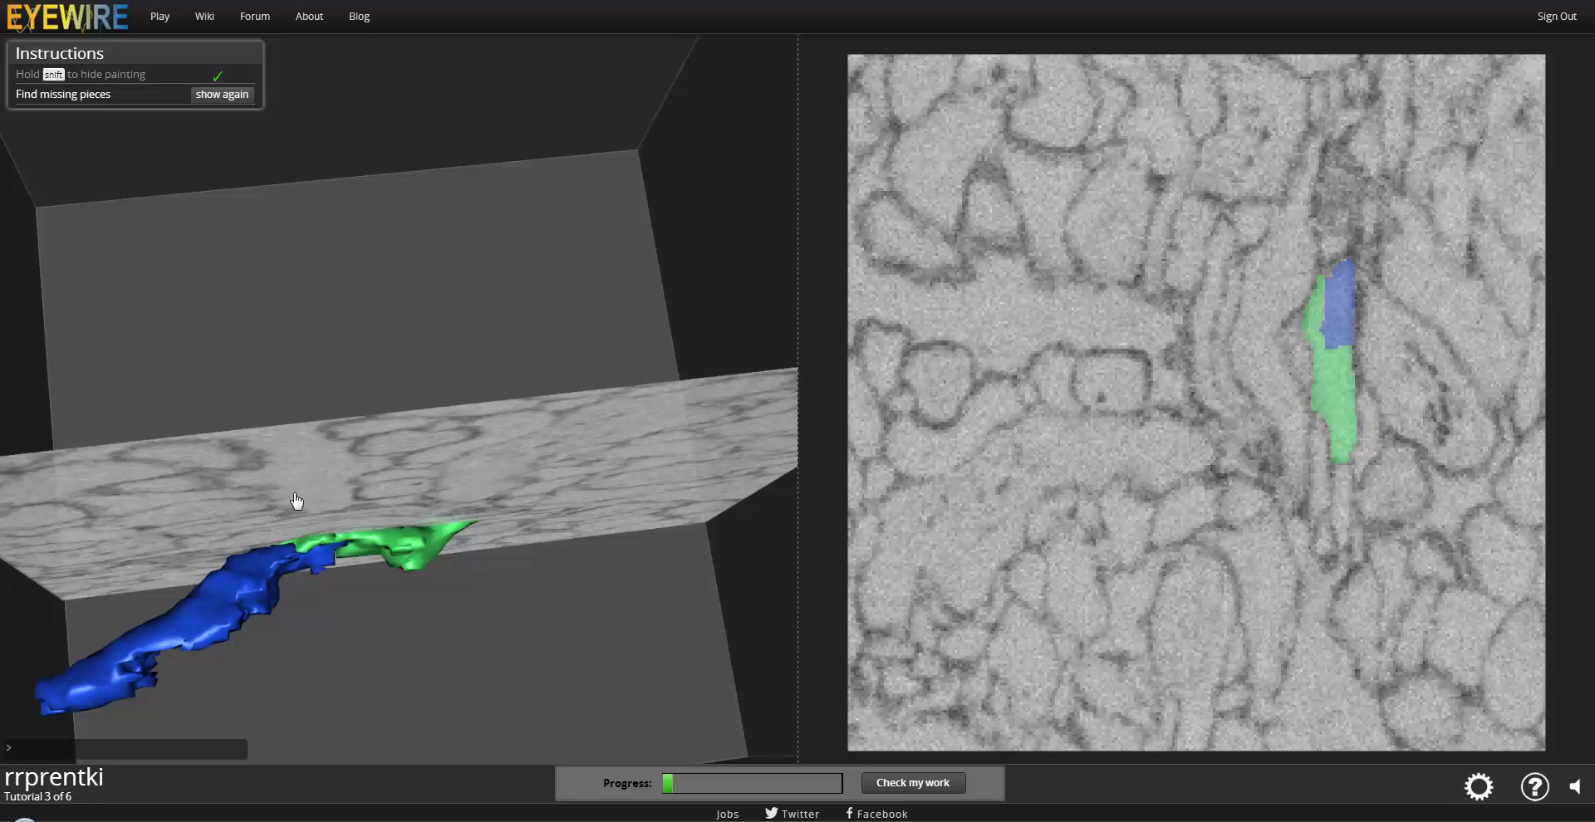
pyautogui.moveTo(284, 561); pyautogui.dragTo(349, 378)
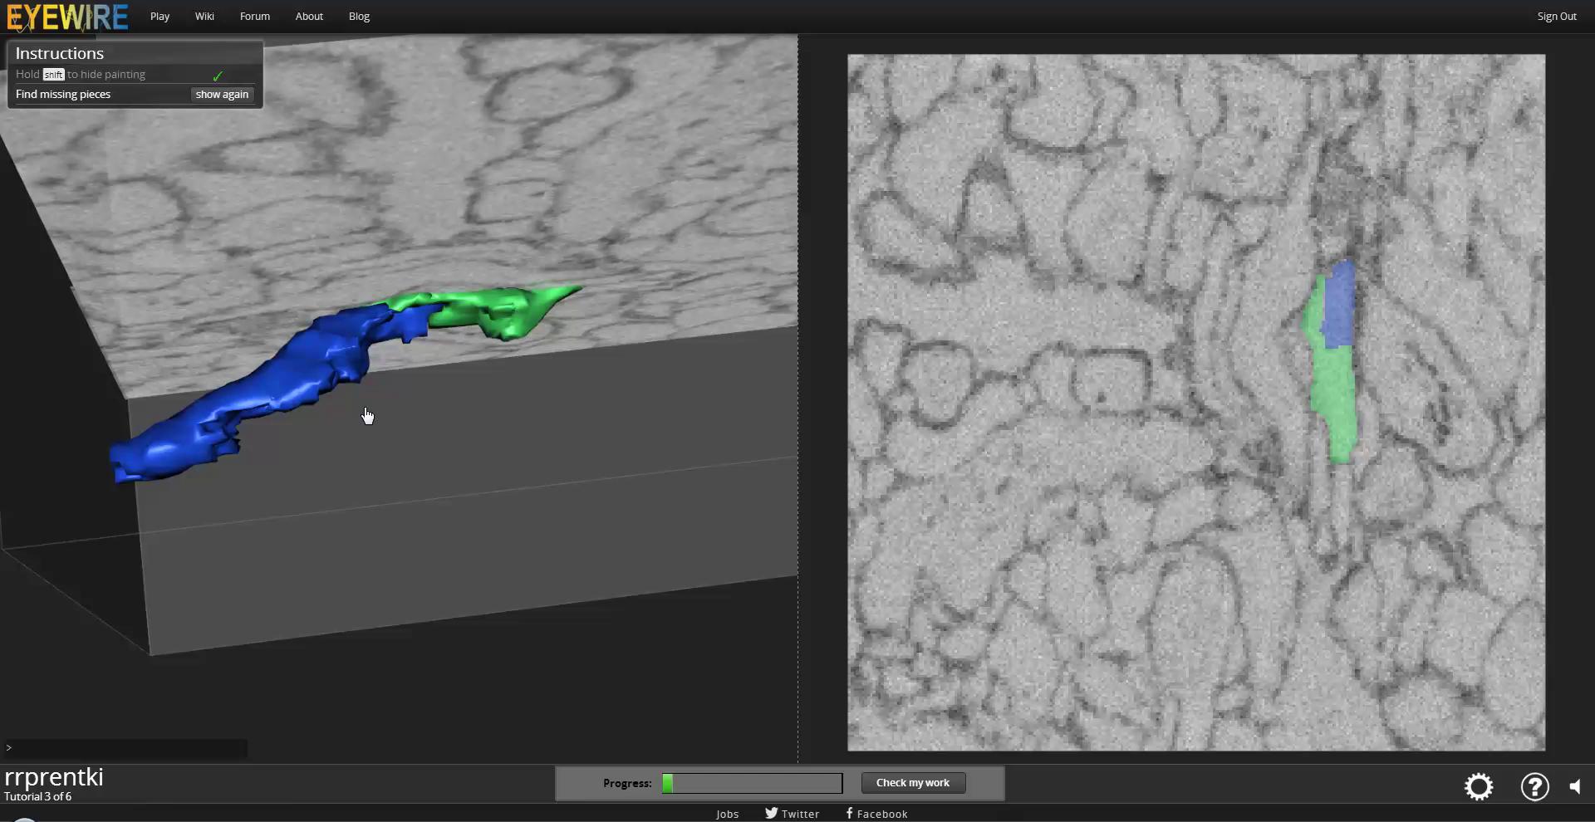
pyautogui.moveTo(367, 415)
pyautogui.mouseDown()
pyautogui.moveTo(263, 332)
pyautogui.moveTo(258, 242)
pyautogui.mouseUp()
pyautogui.moveTo(356, 441); pyautogui.dragTo(336, 319)
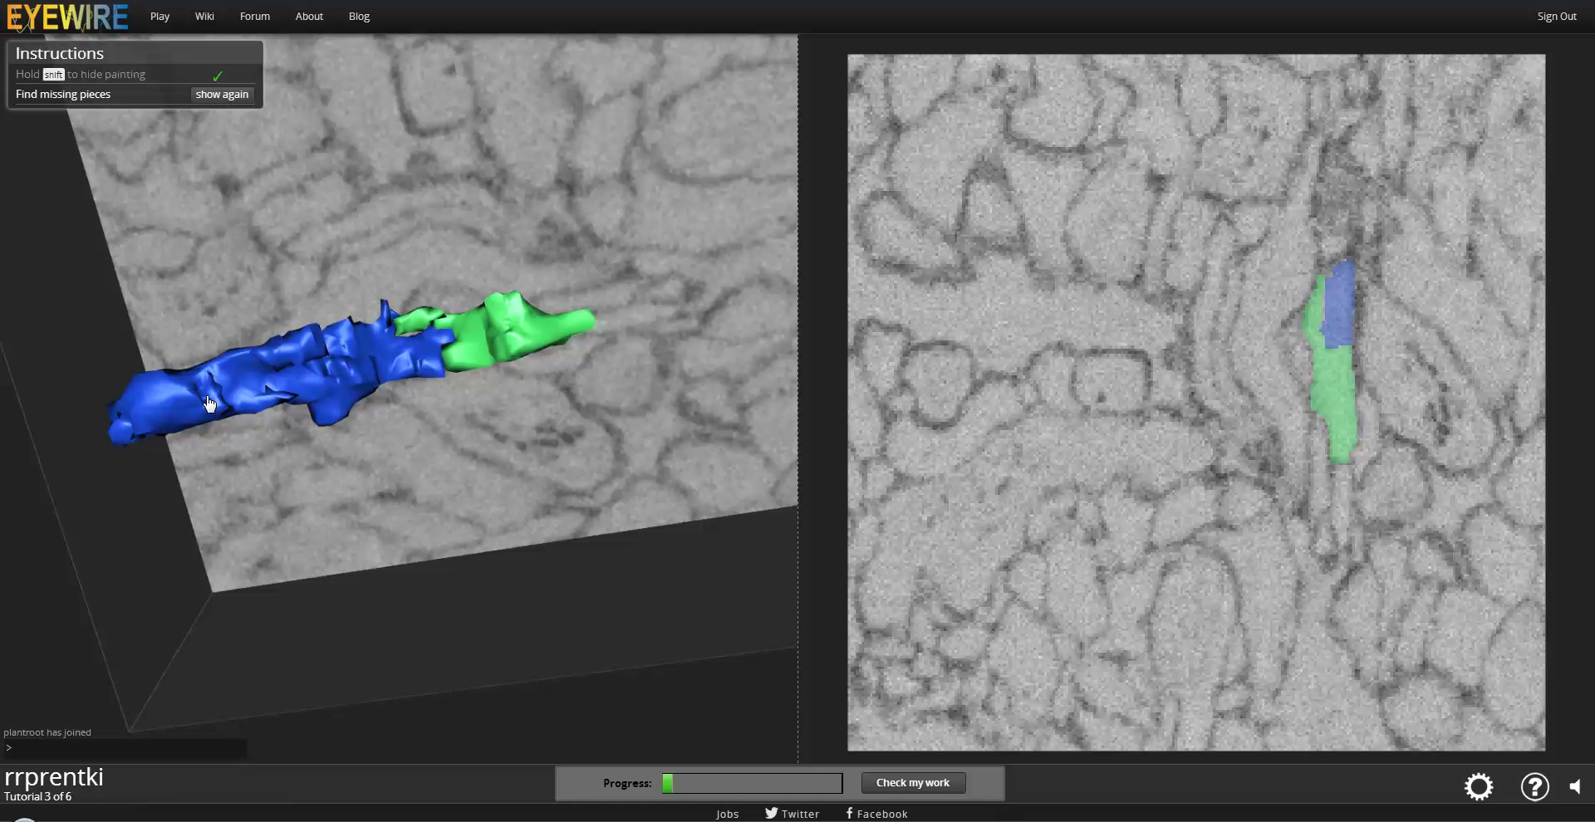
# Step: Jump the slice to the blue piece's far end and rotate the whole cube into view
pyautogui.click(209, 405)
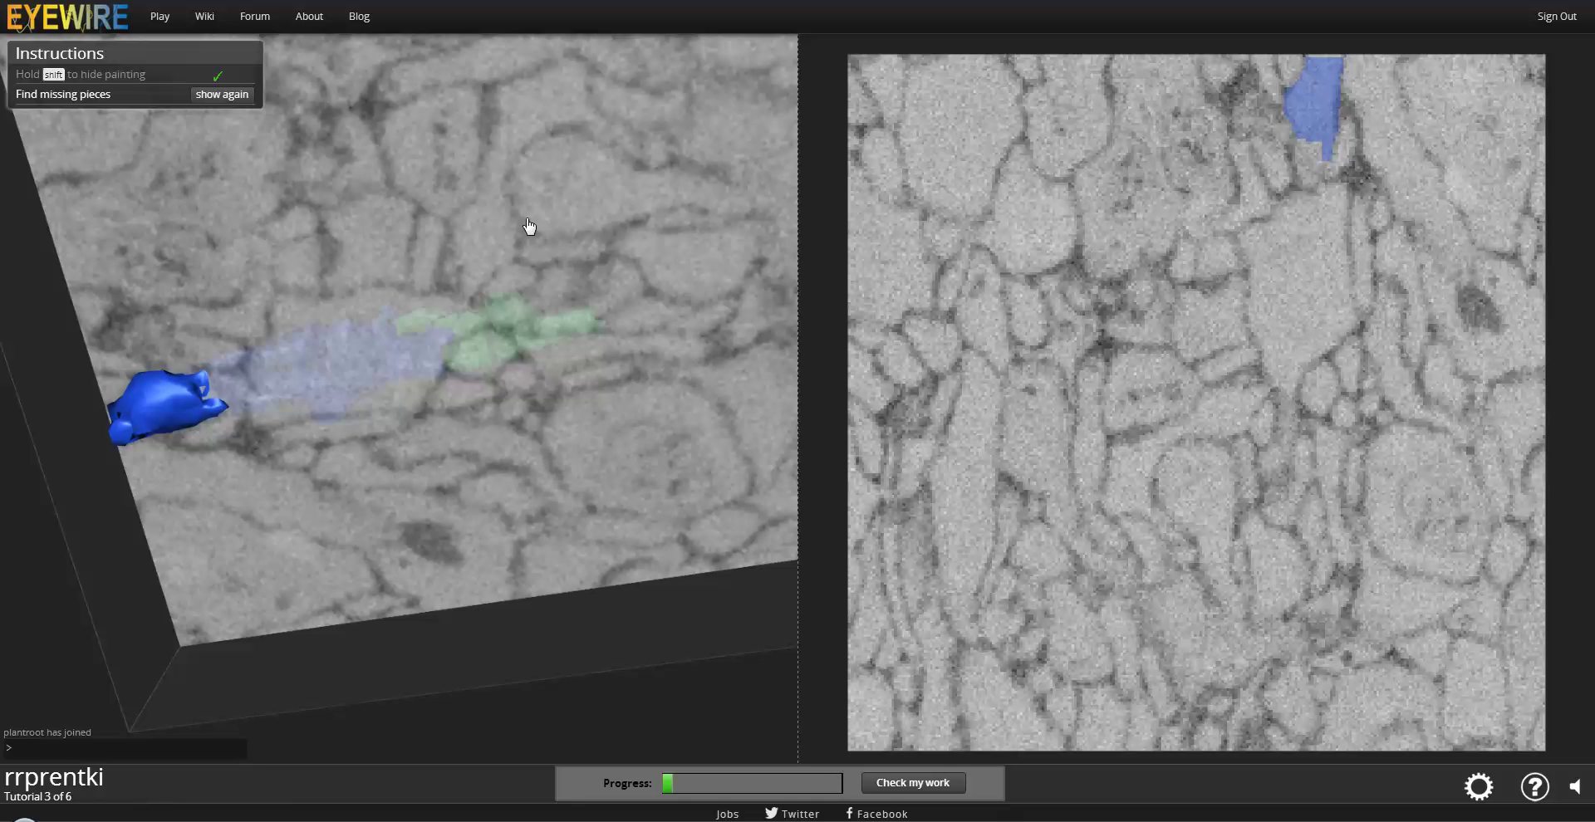
pyautogui.scroll(-5, 526, 217)
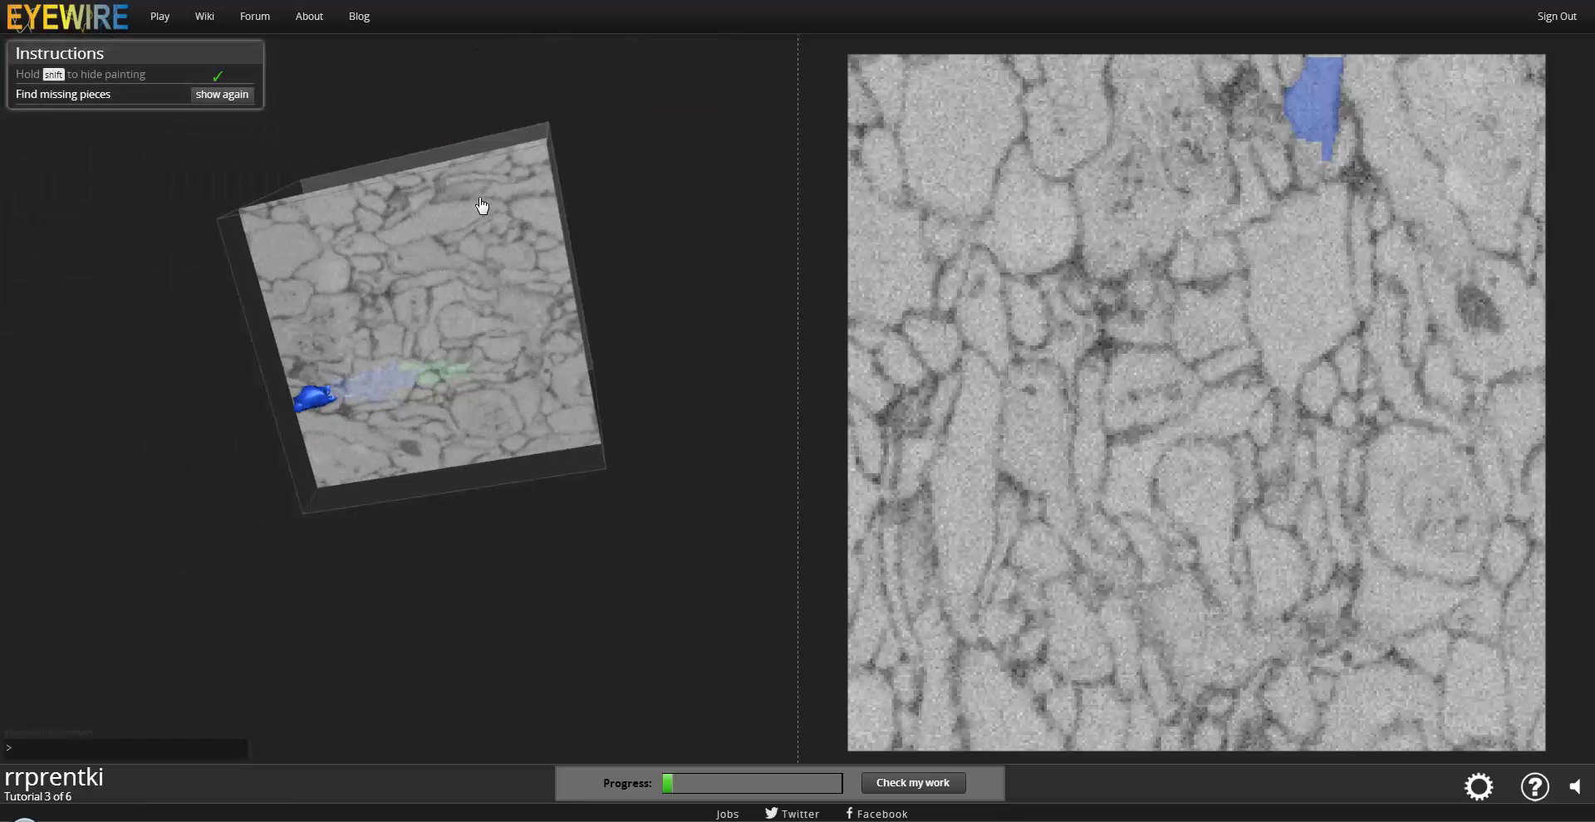
pyautogui.moveTo(484, 207)
pyautogui.mouseDown()
pyautogui.moveTo(474, 484)
pyautogui.moveTo(368, 299)
pyautogui.moveTo(366, 423)
pyautogui.moveTo(388, 445)
pyautogui.mouseUp()
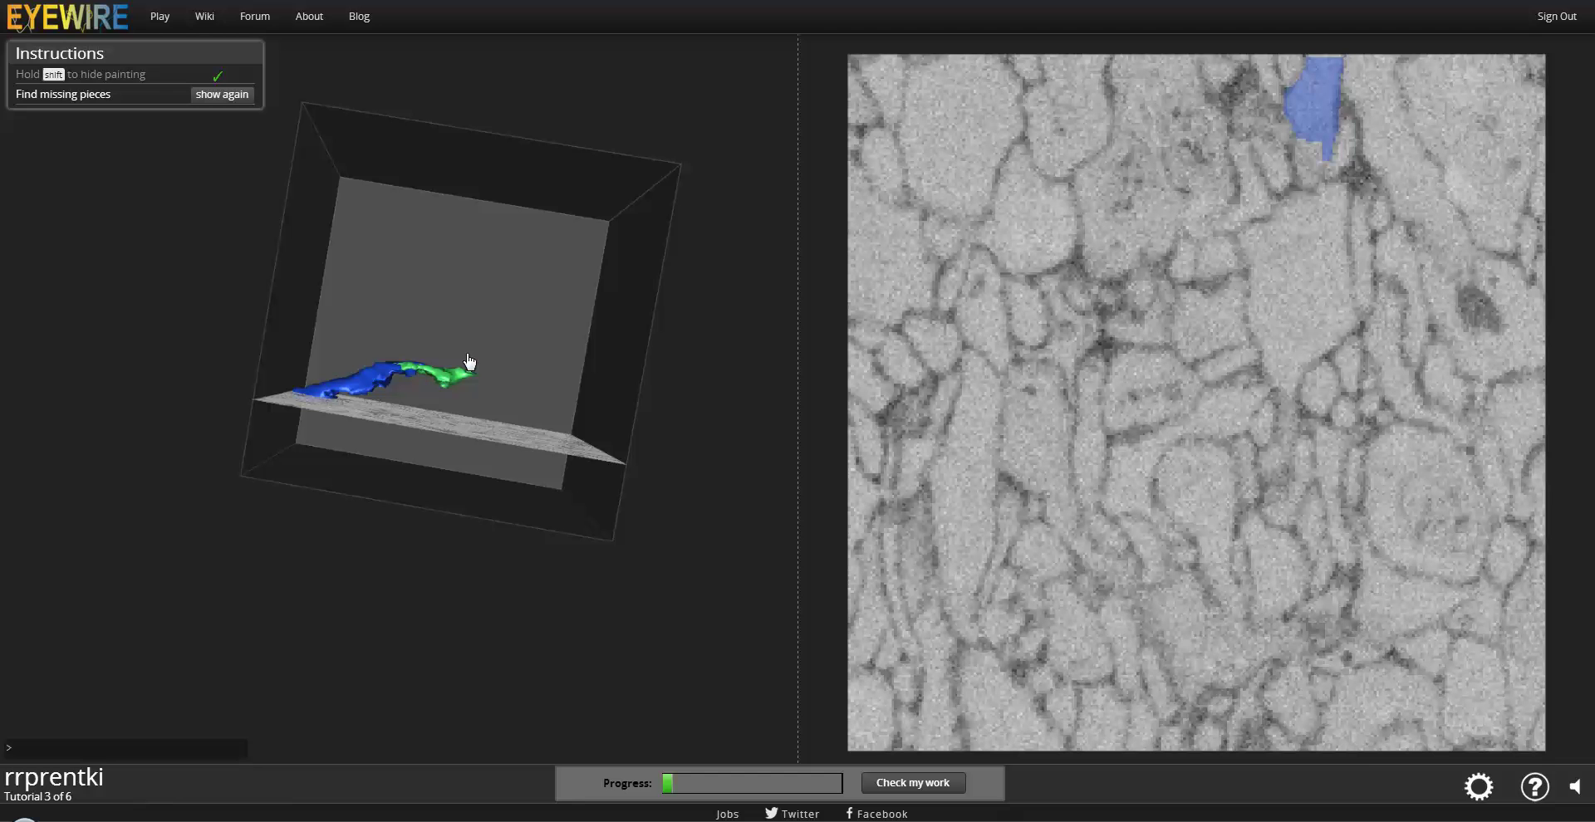
# Step: Paint green pieces below the blue region across several slices, filling the grey holes
pyautogui.click(1310, 154)
pyautogui.scroll(-2, 1310, 148)
pyautogui.scroll(-2, 1311, 148)
pyautogui.scroll(-2, 1310, 147)
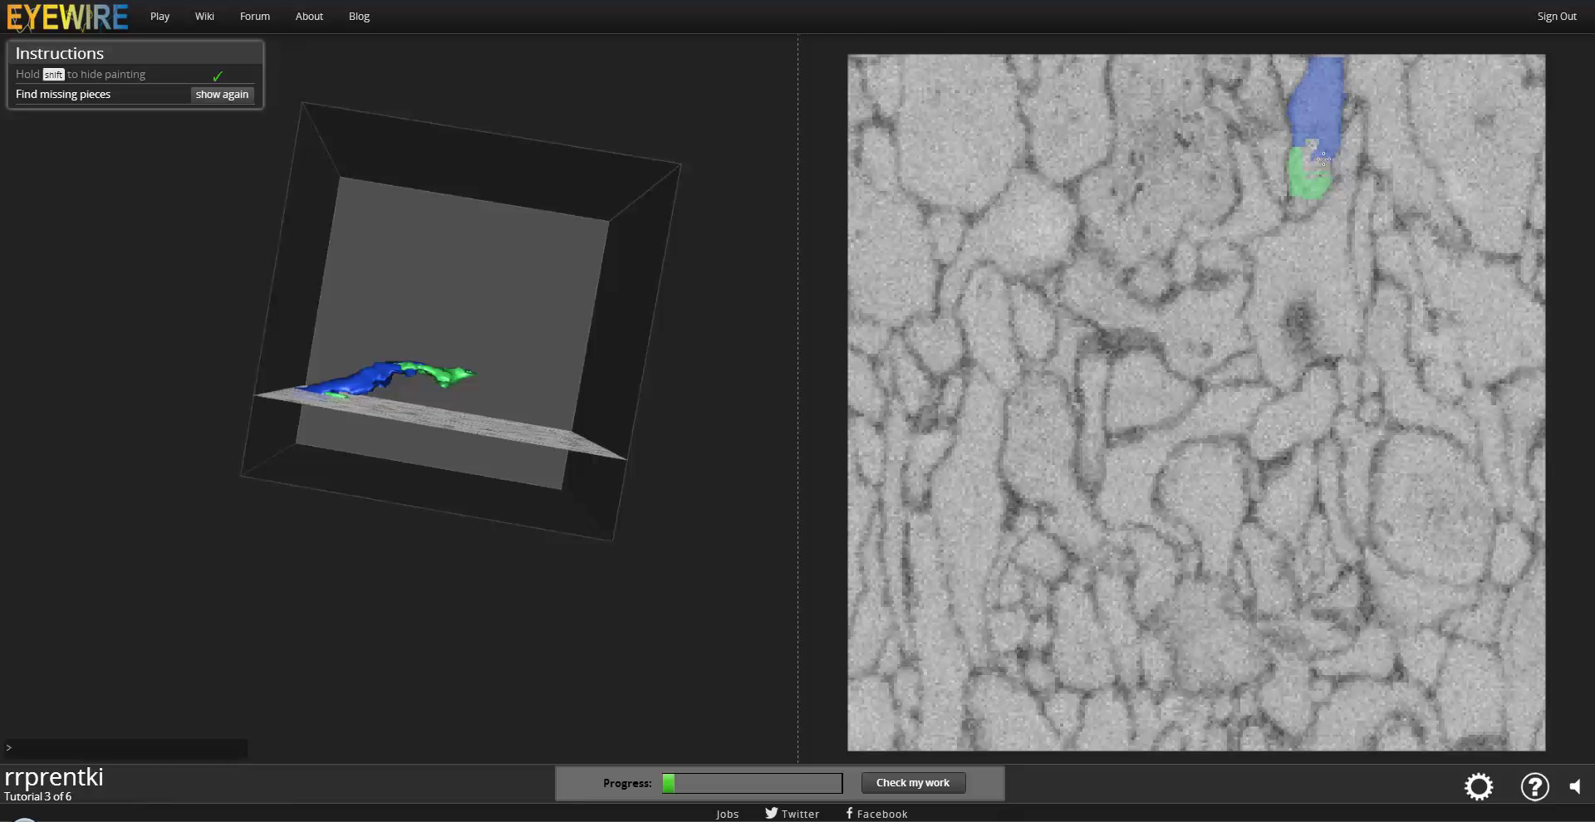
pyautogui.click(1323, 160)
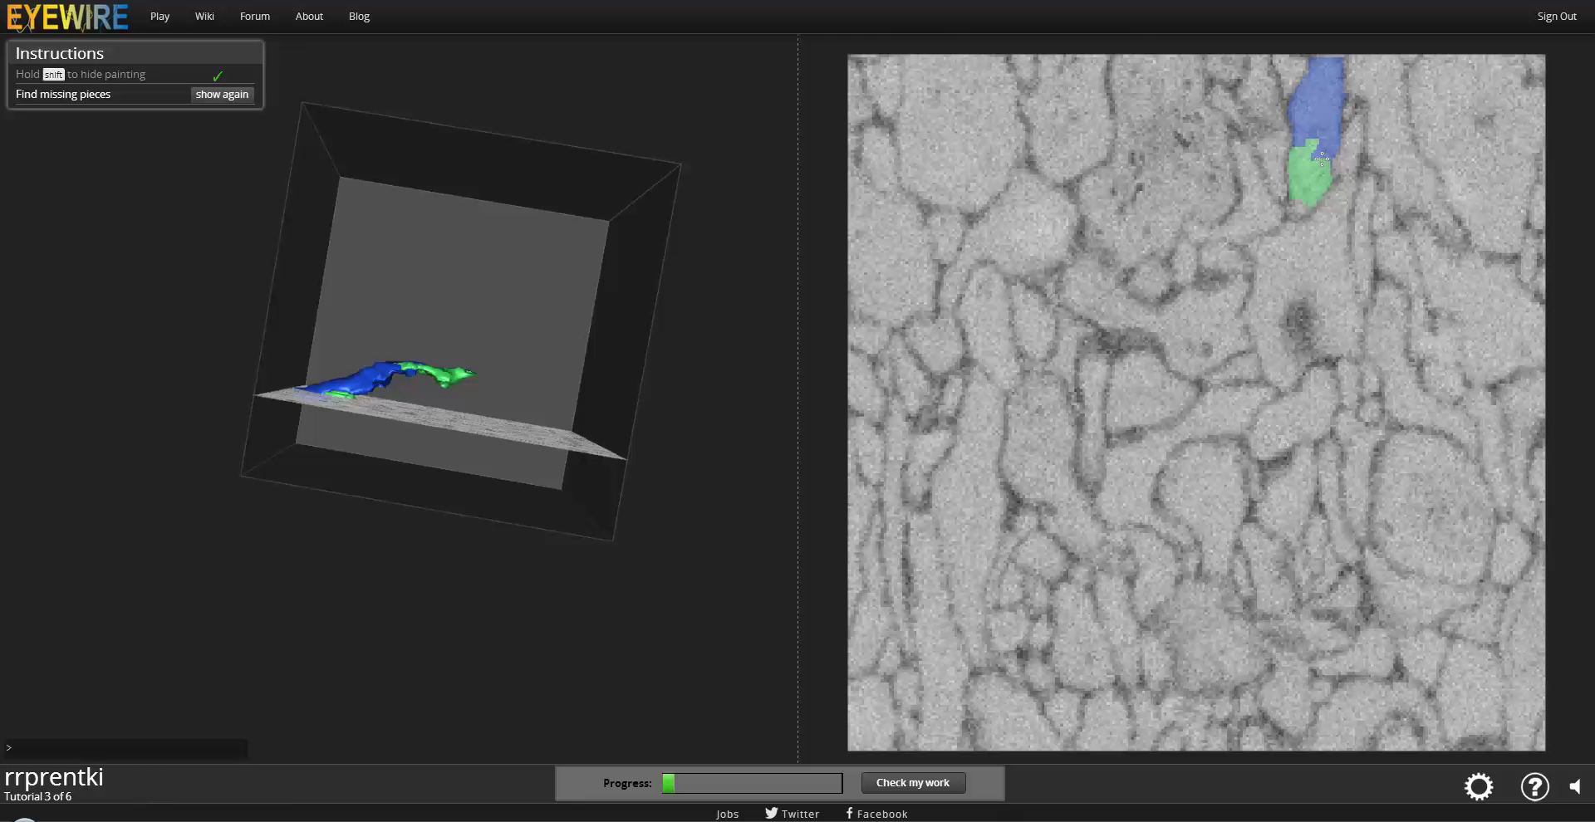
pyautogui.click(1301, 210)
pyautogui.scroll(-1, 1300, 210)
pyautogui.scroll(-2, 1301, 210)
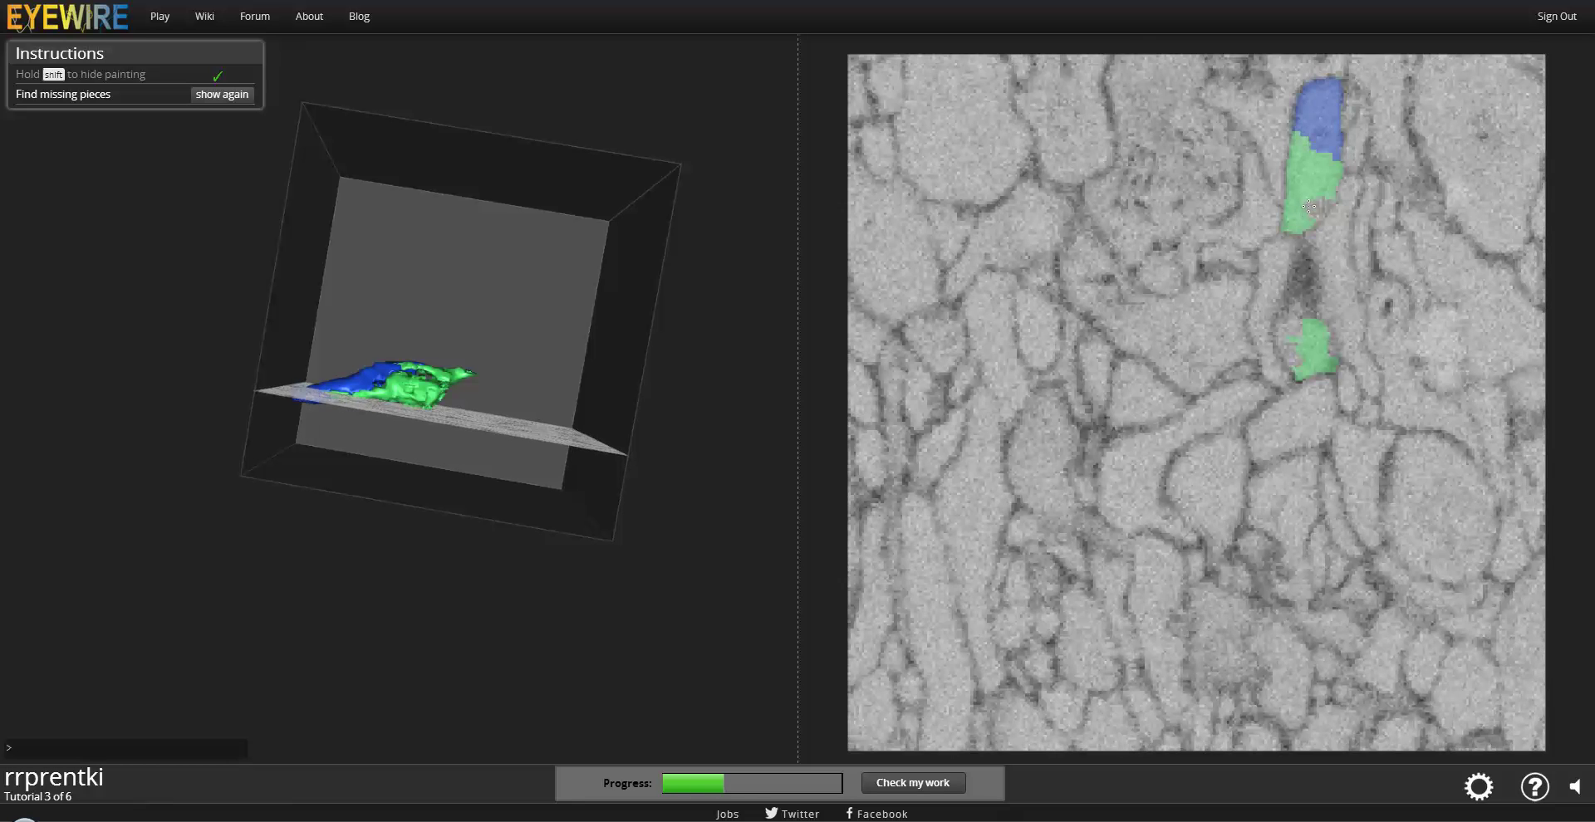
pyautogui.click(1309, 206)
# Step: Check membrane lines, then extend the green trace down-left into the branch across slices
pyautogui.press('shift')
pyautogui.click(1295, 349)
pyautogui.scroll(-1, 1291, 319)
pyautogui.scroll(-1, 1291, 320)
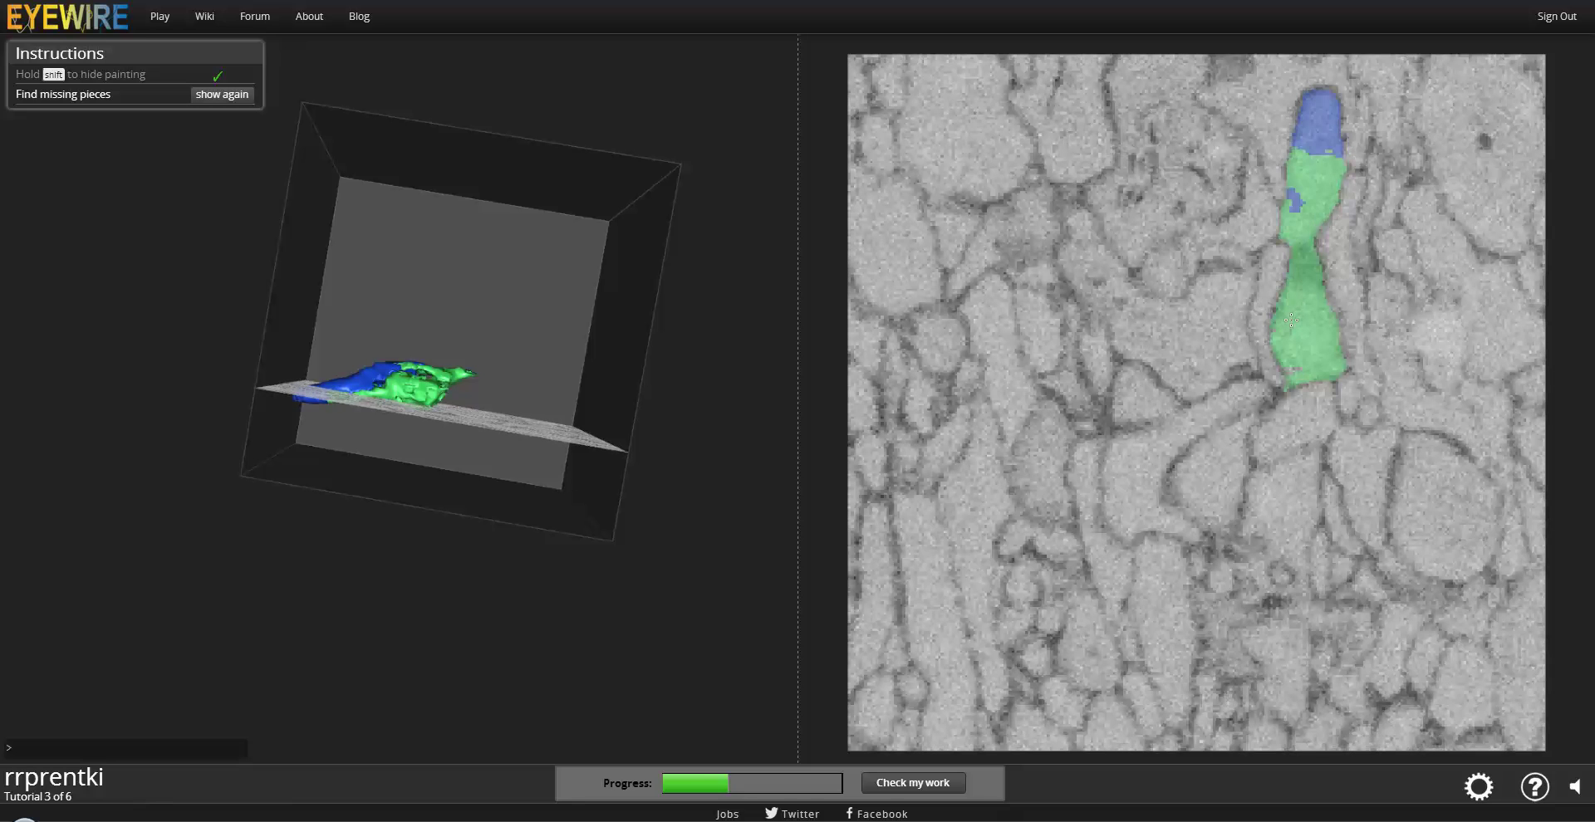
pyautogui.scroll(-1, 1290, 319)
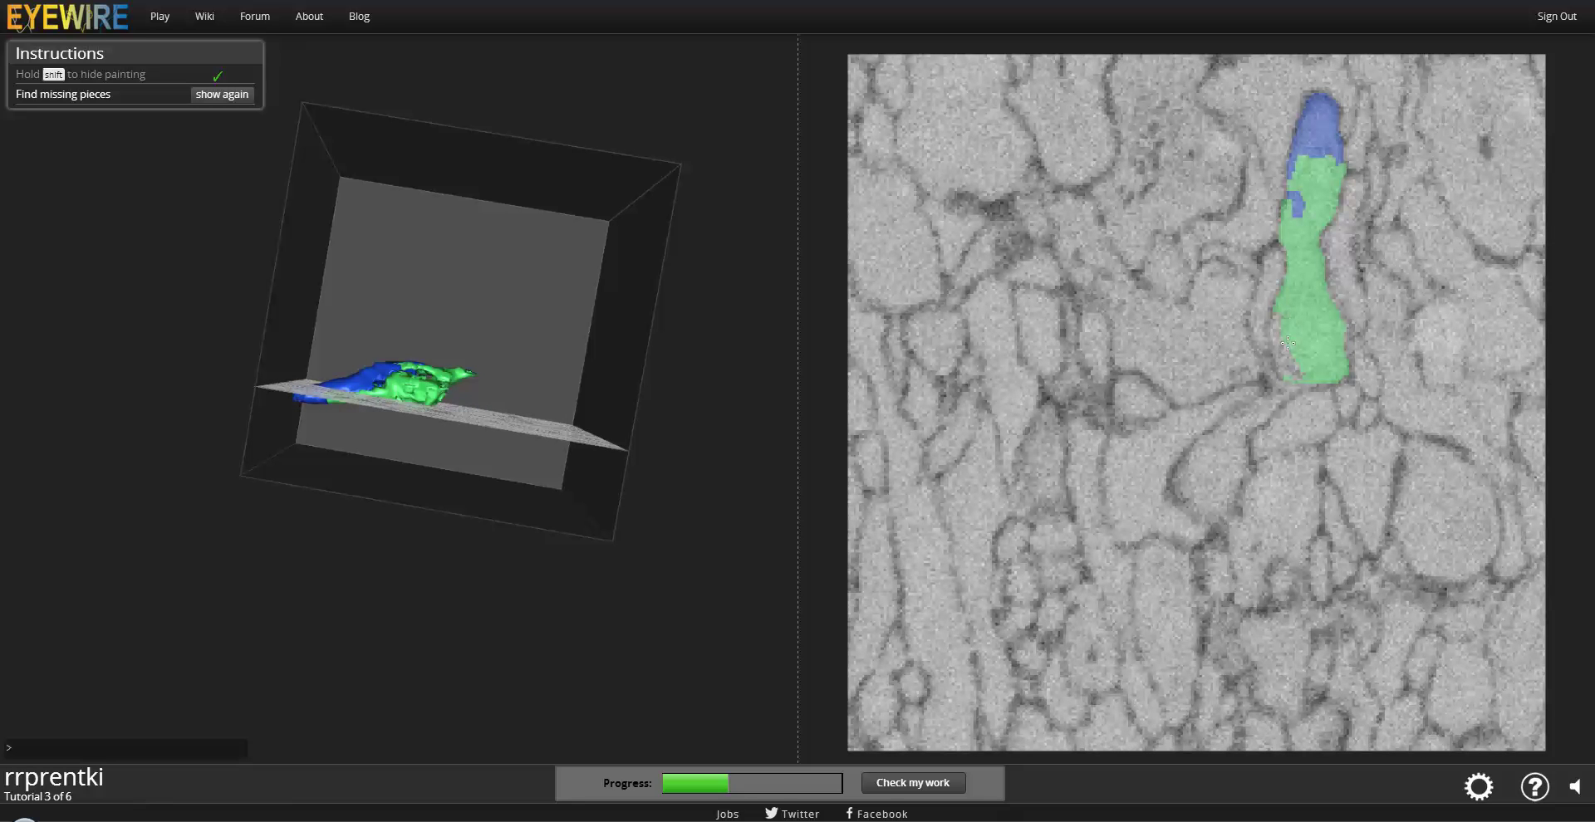
pyautogui.click(1284, 353)
pyautogui.scroll(-1, 1276, 329)
pyautogui.scroll(-1, 1276, 329)
pyautogui.scroll(-1, 1276, 329)
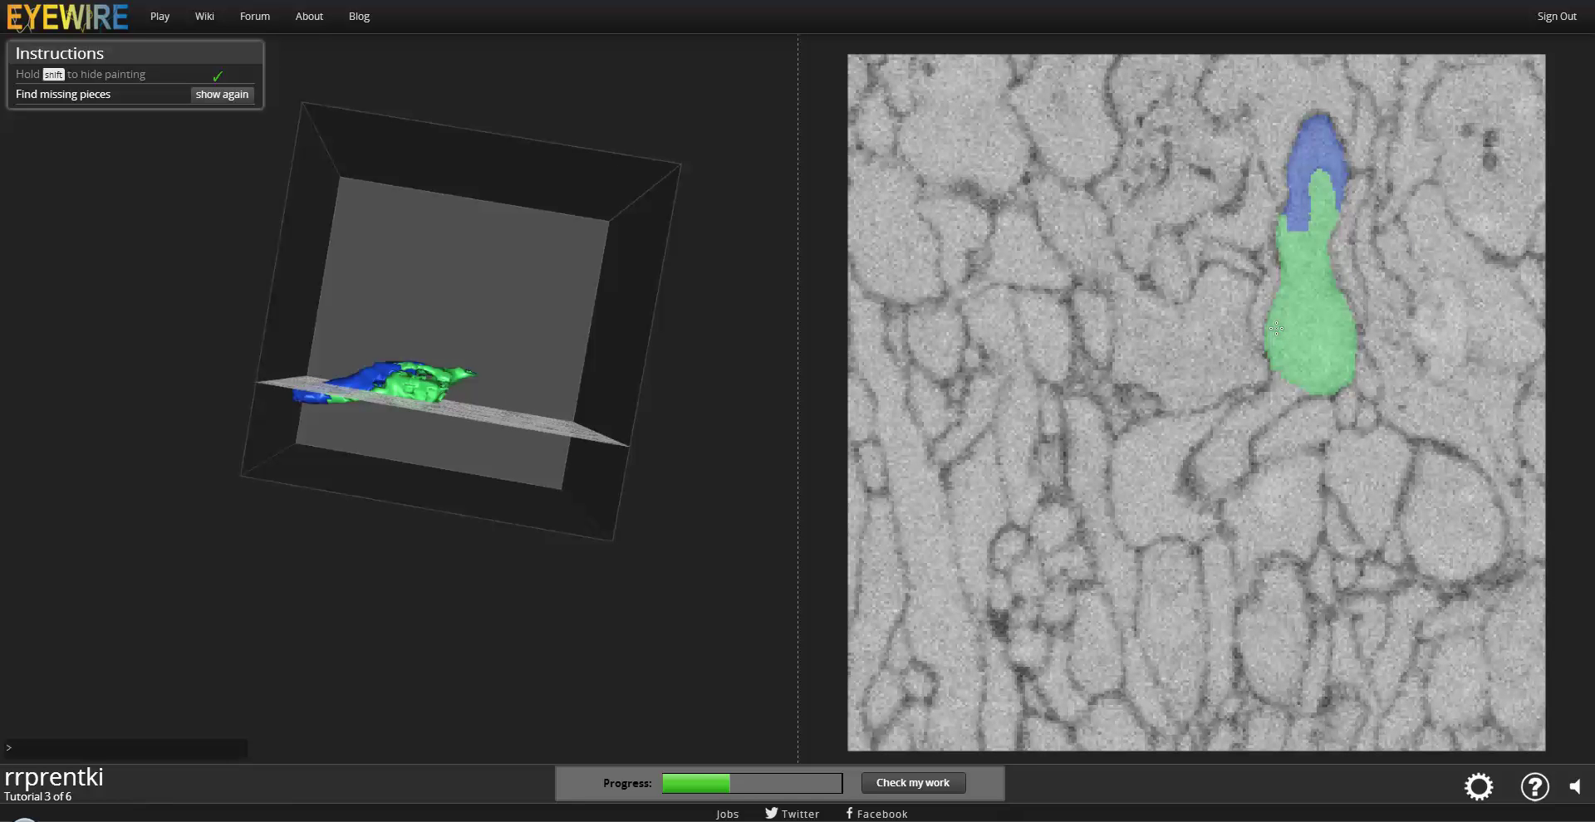
pyautogui.scroll(-1, 1298, 367)
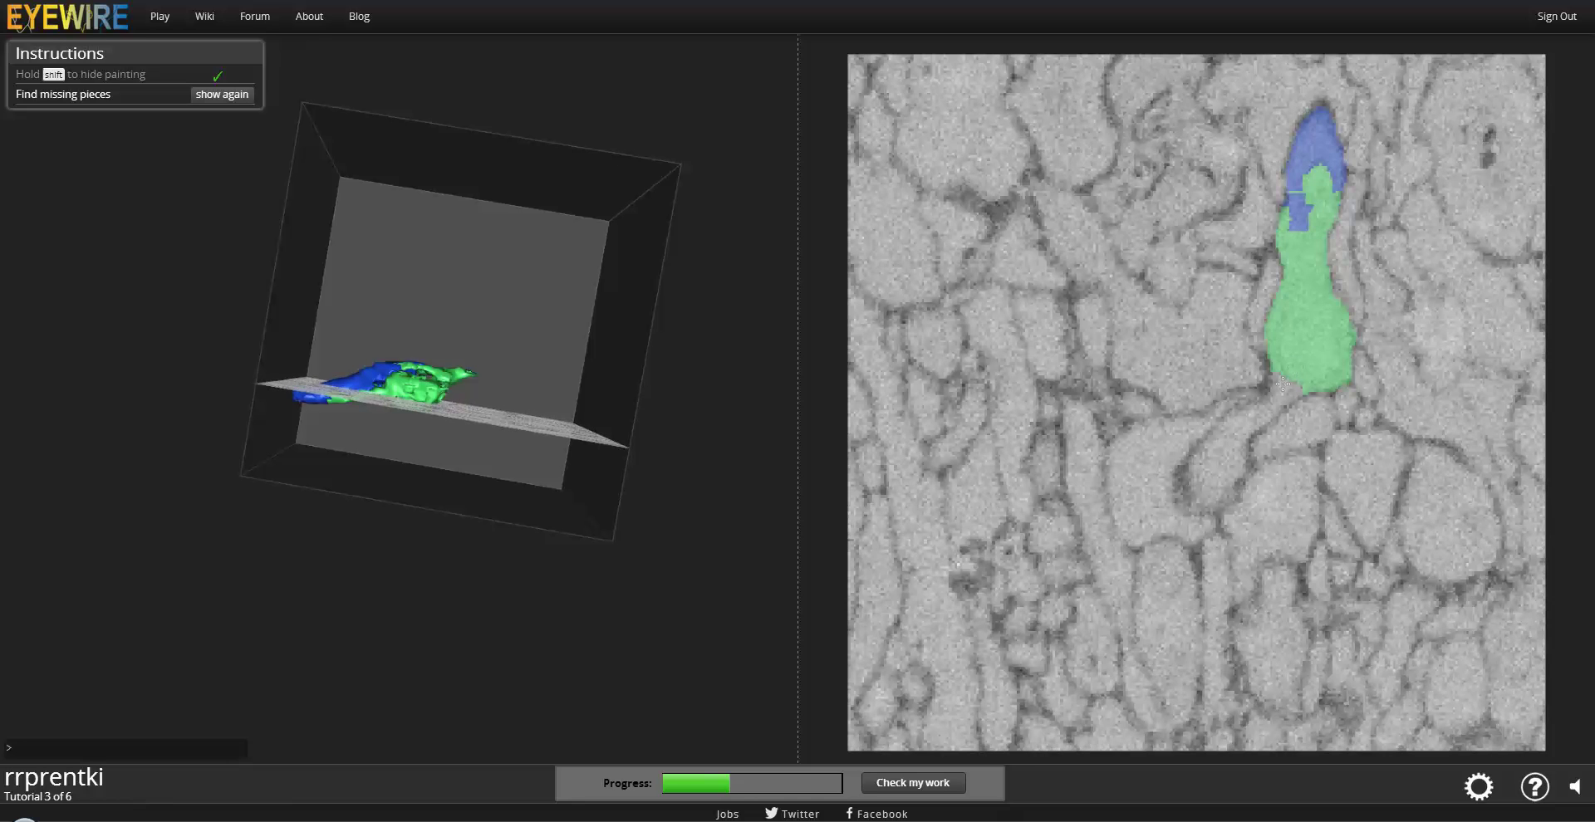
pyautogui.scroll(-1, 1294, 371)
pyautogui.scroll(-1, 1289, 376)
pyautogui.scroll(-1, 1280, 386)
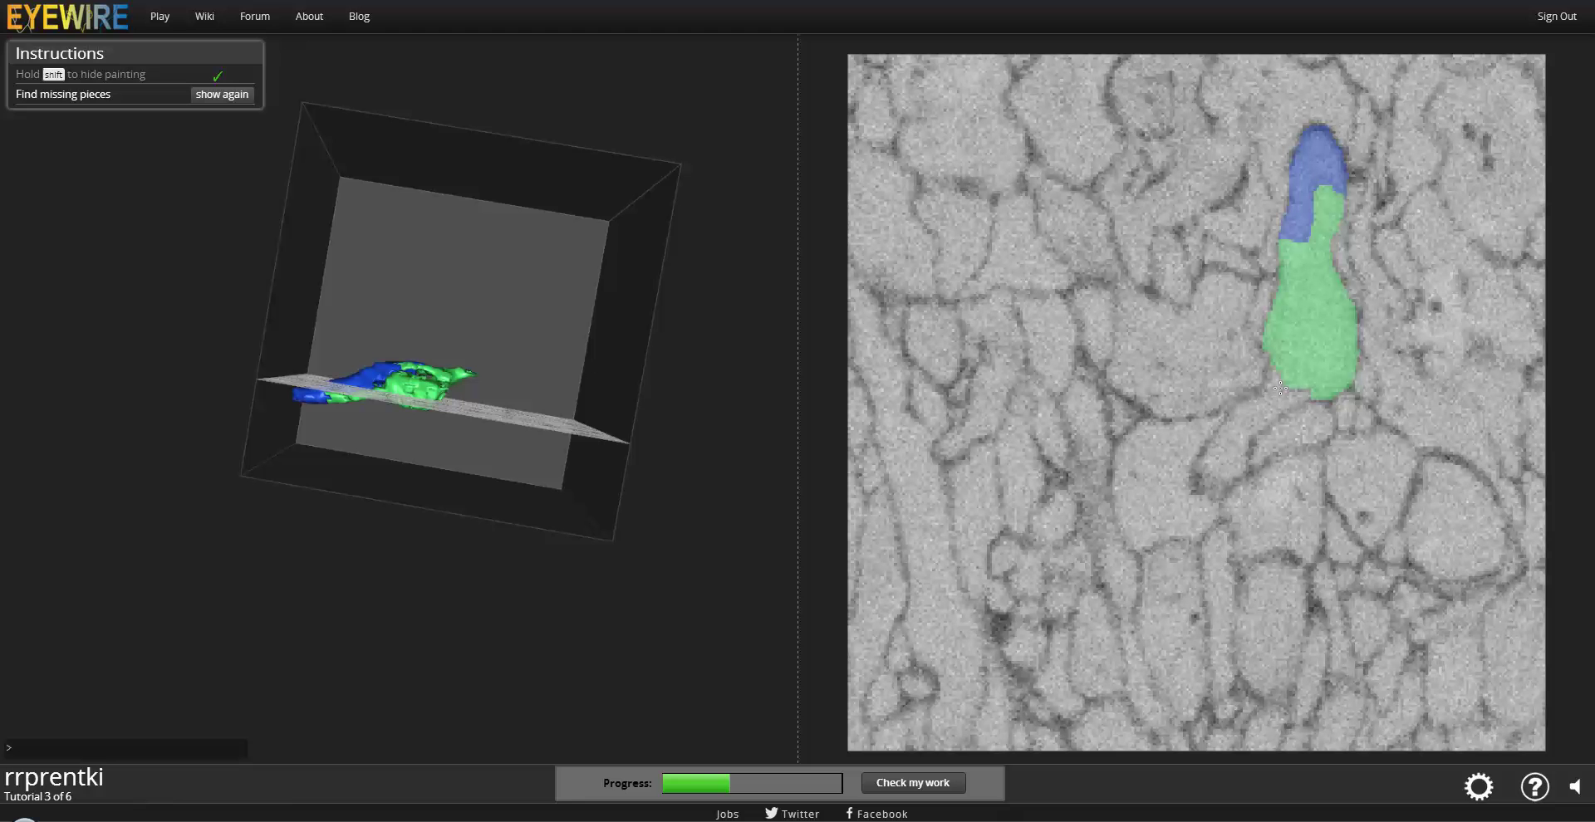
pyautogui.click(1280, 387)
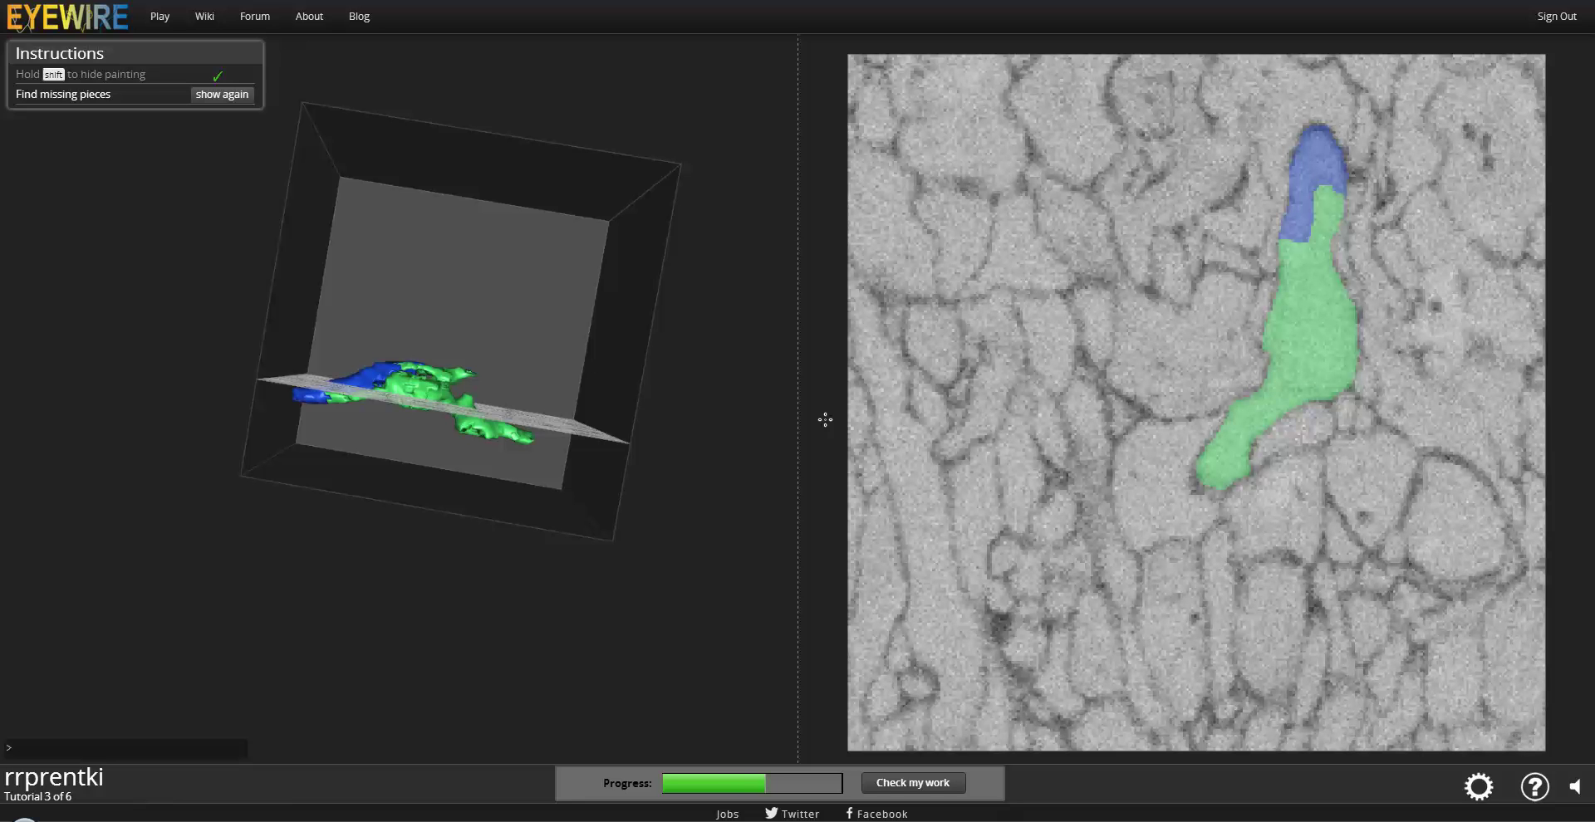
pyautogui.moveTo(493, 436)
pyautogui.mouseDown()
pyautogui.moveTo(441, 559)
pyautogui.moveTo(484, 327)
pyautogui.moveTo(447, 383)
pyautogui.moveTo(445, 221)
pyautogui.moveTo(409, 285)
pyautogui.mouseUp()
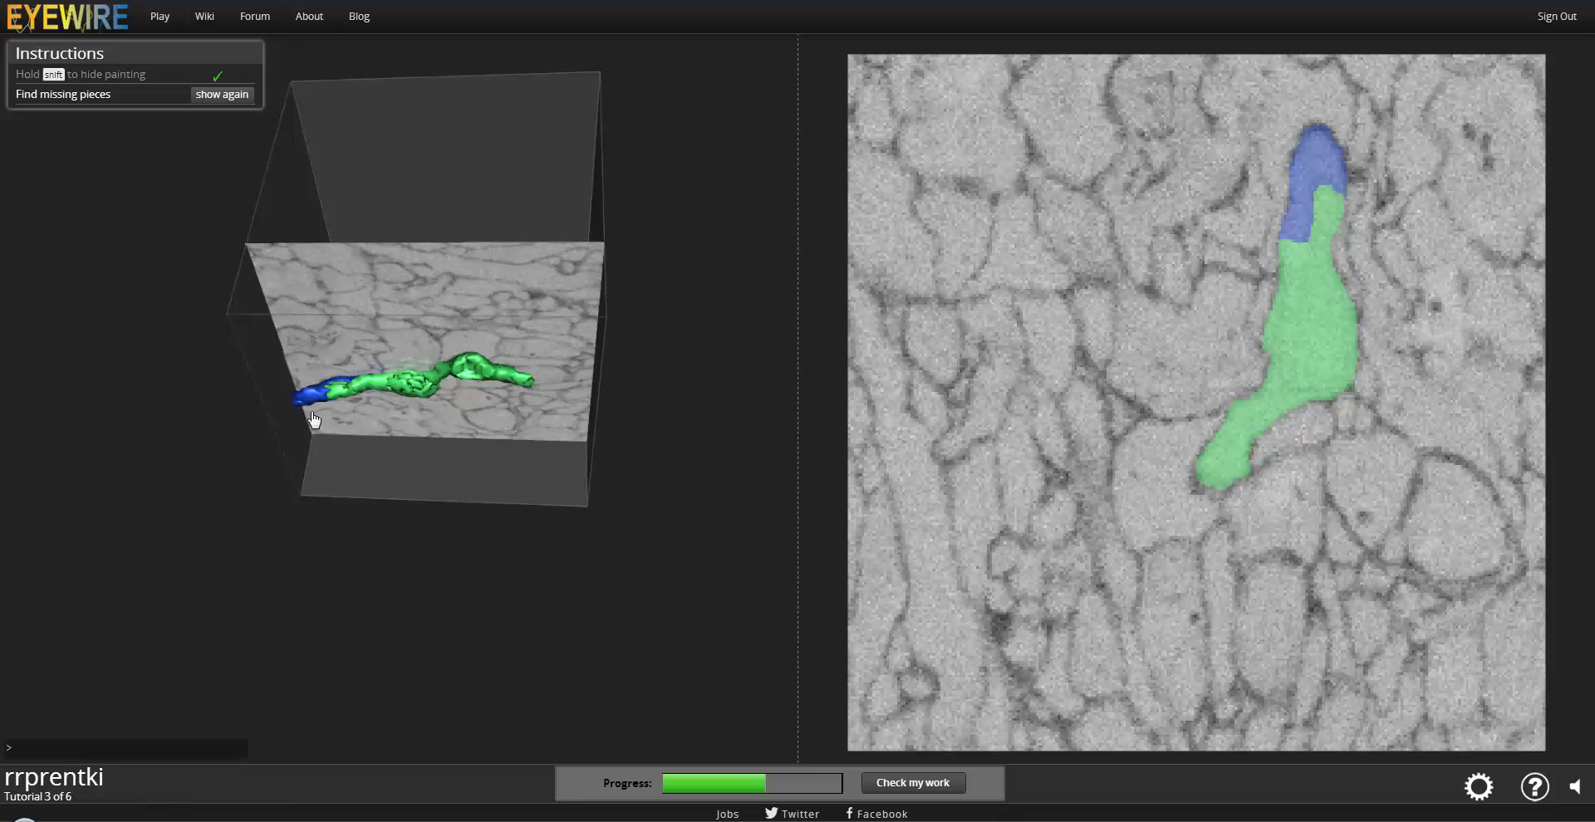
pyautogui.scroll(2, 313, 415)
pyautogui.scroll(2, 310, 411)
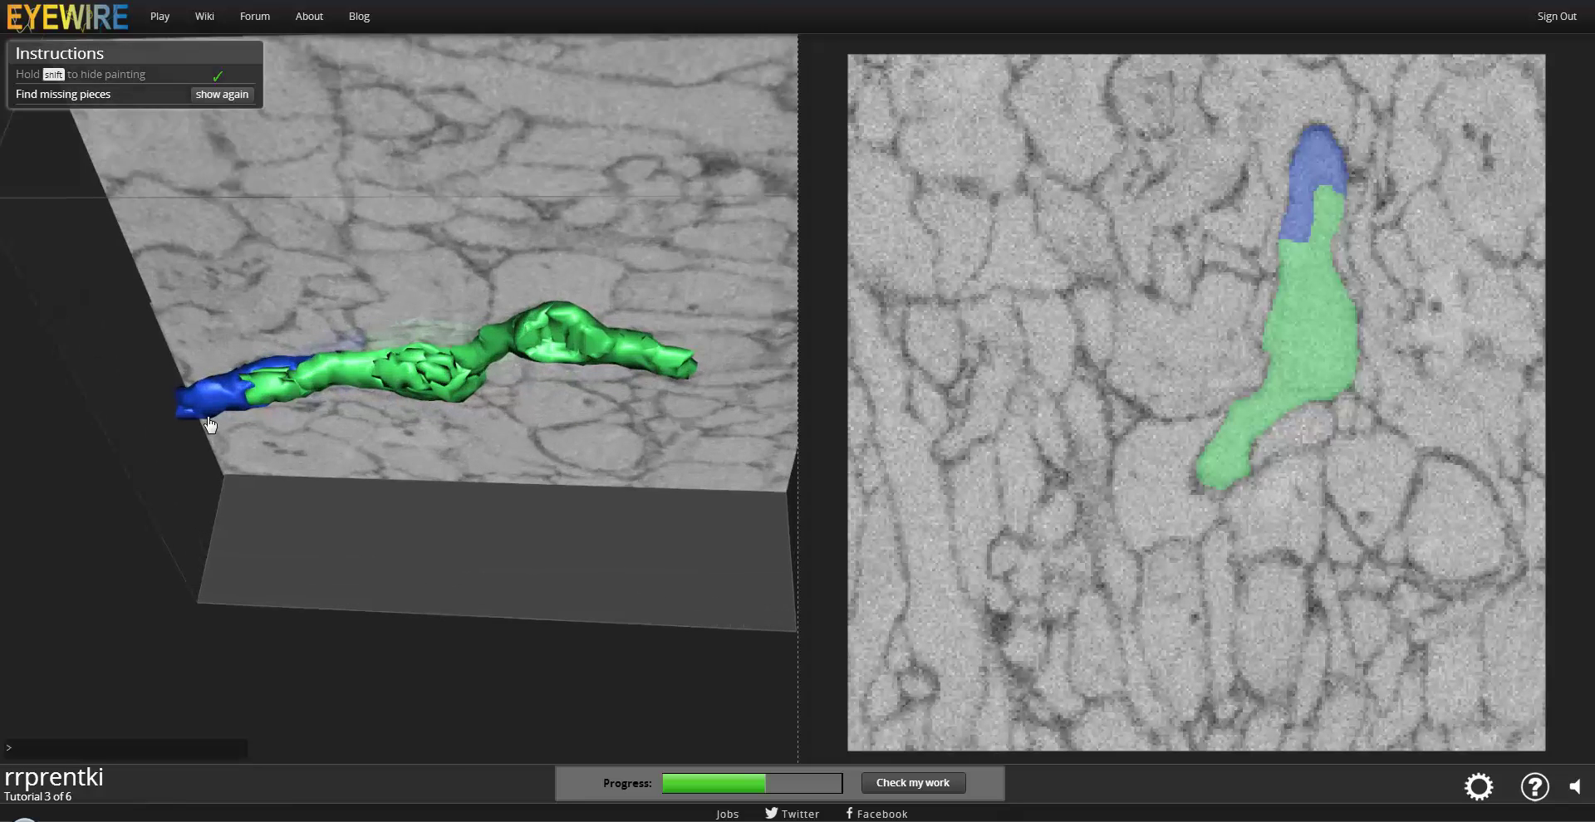
pyautogui.moveTo(382, 328); pyautogui.dragTo(462, 545)
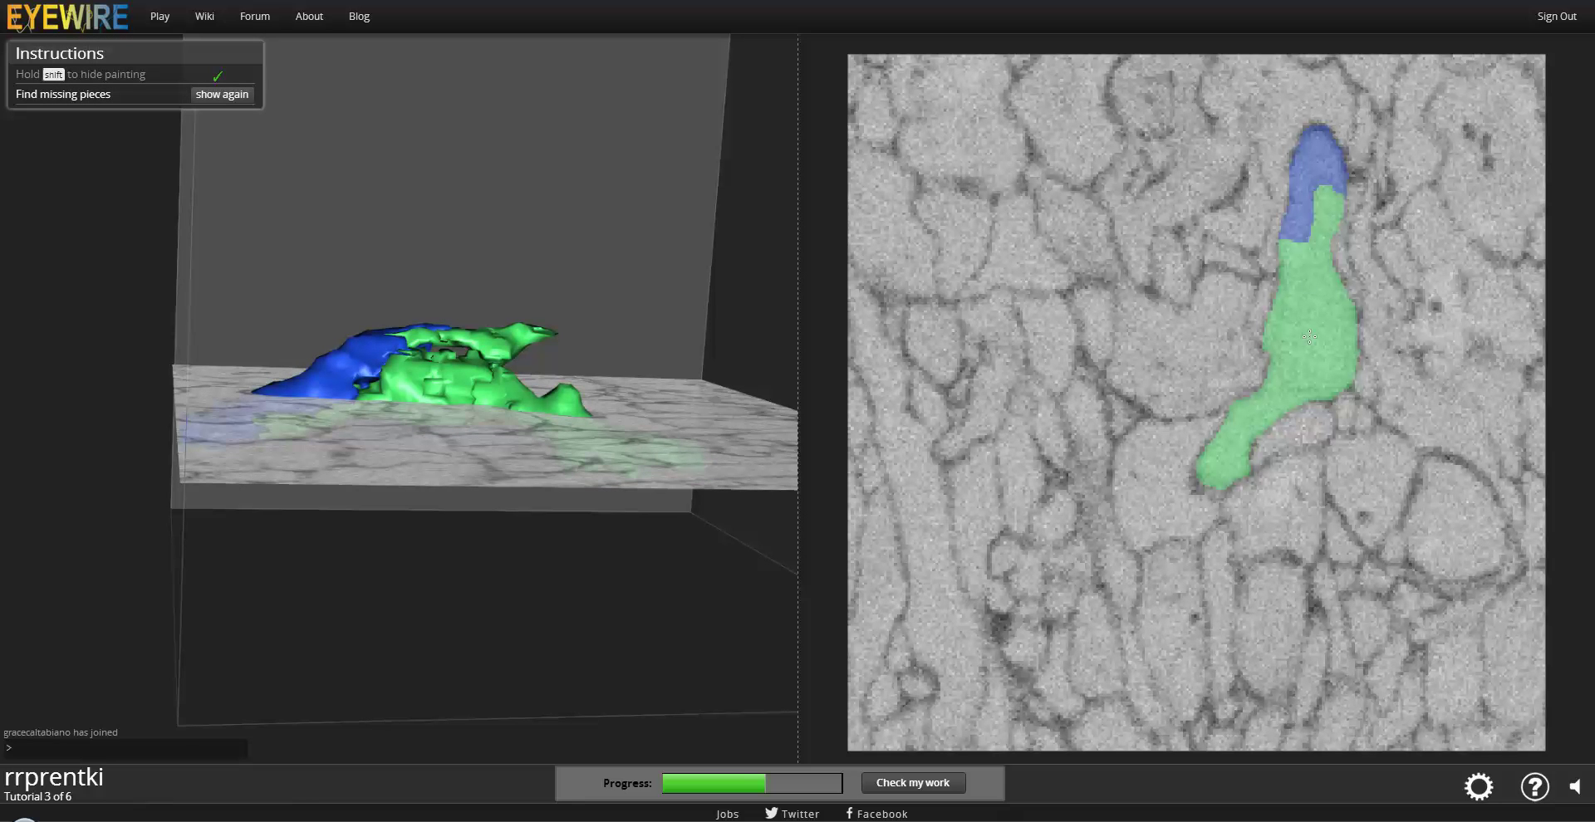
pyautogui.scroll(1, 1309, 336)
pyautogui.scroll(-2, 1310, 336)
pyautogui.scroll(1, 1309, 336)
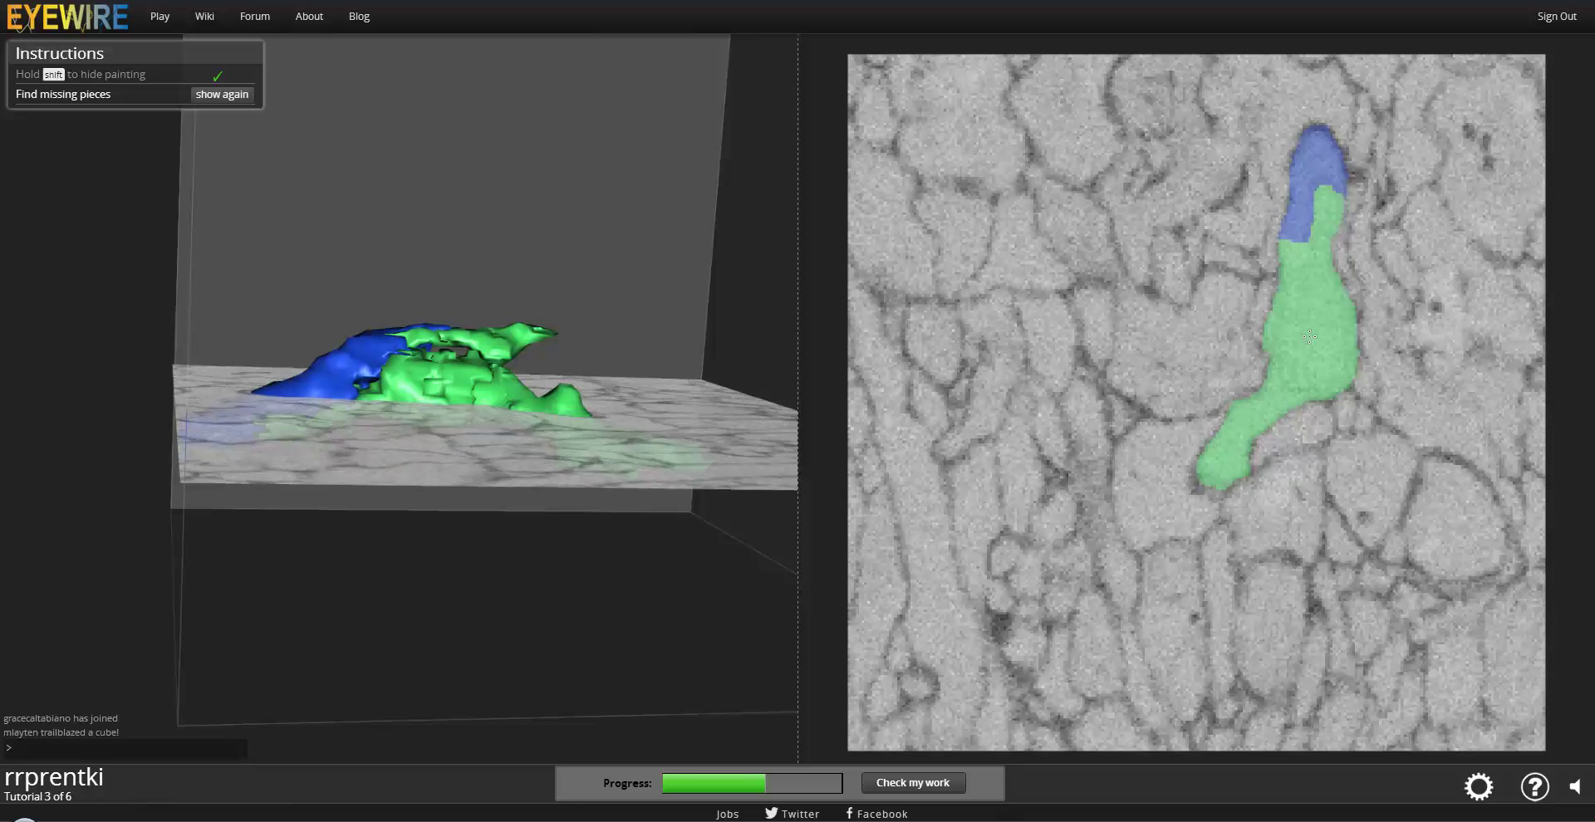
pyautogui.scroll(-1, 1309, 337)
pyautogui.scroll(-1, 1309, 337)
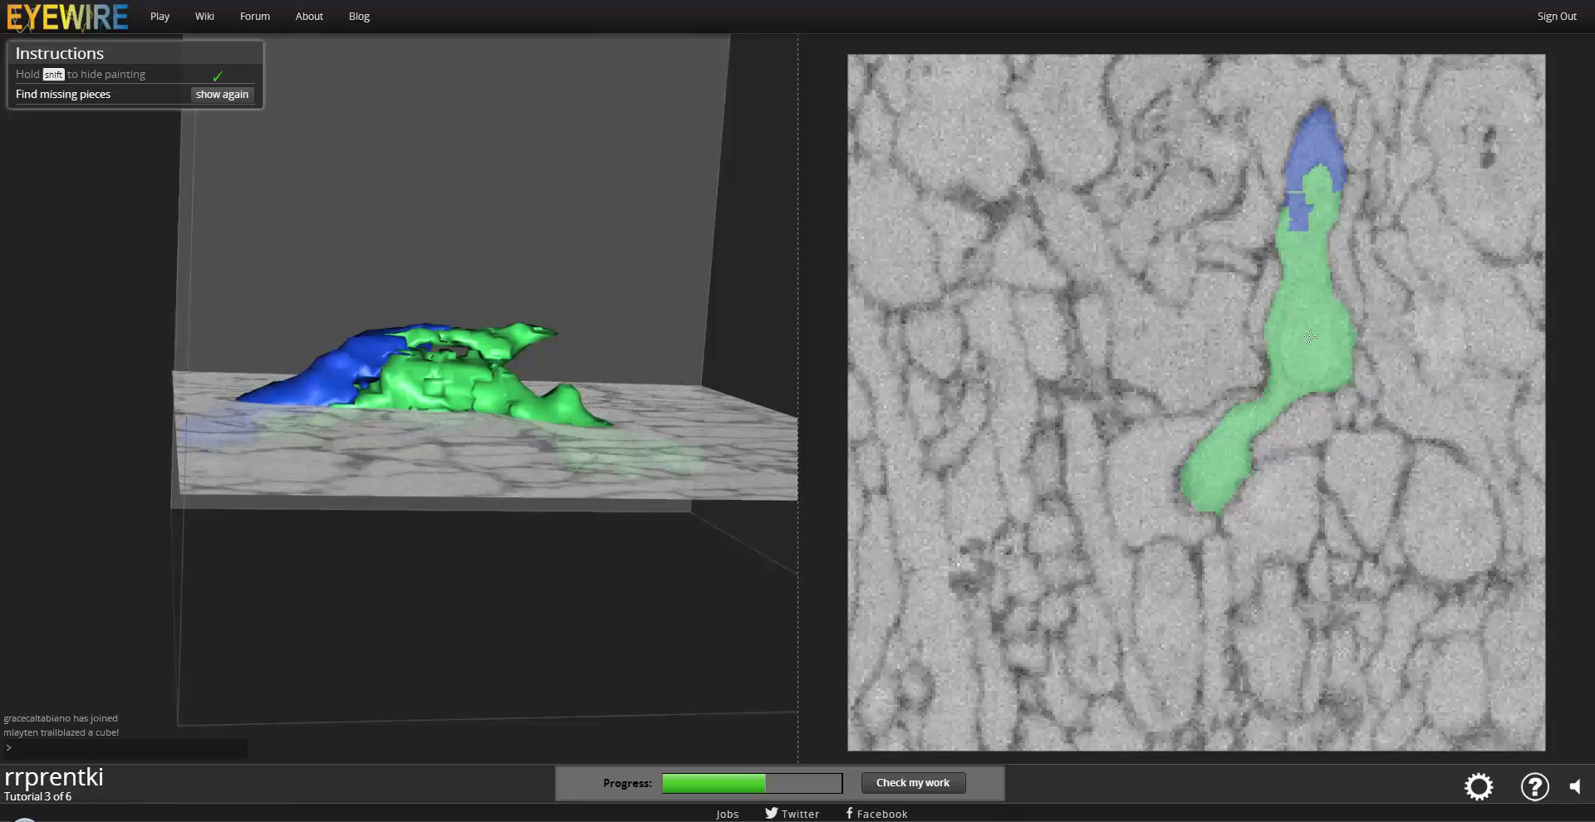
pyautogui.scroll(-3, 1309, 336)
pyautogui.scroll(-3, 1309, 337)
pyautogui.scroll(-3, 1309, 336)
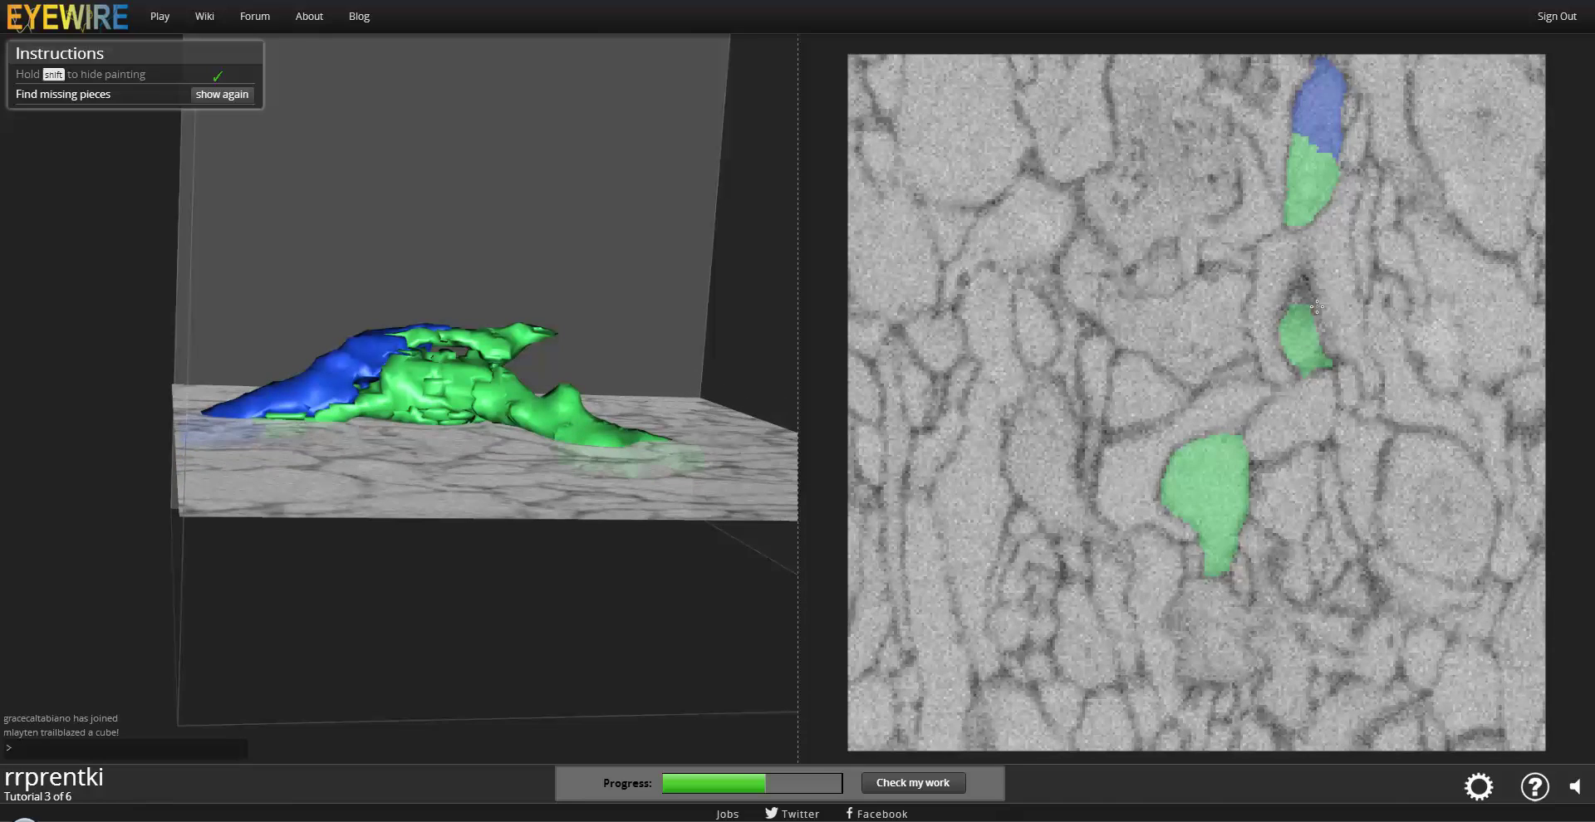
pyautogui.scroll(-2, 1254, 361)
pyautogui.scroll(-2, 1189, 567)
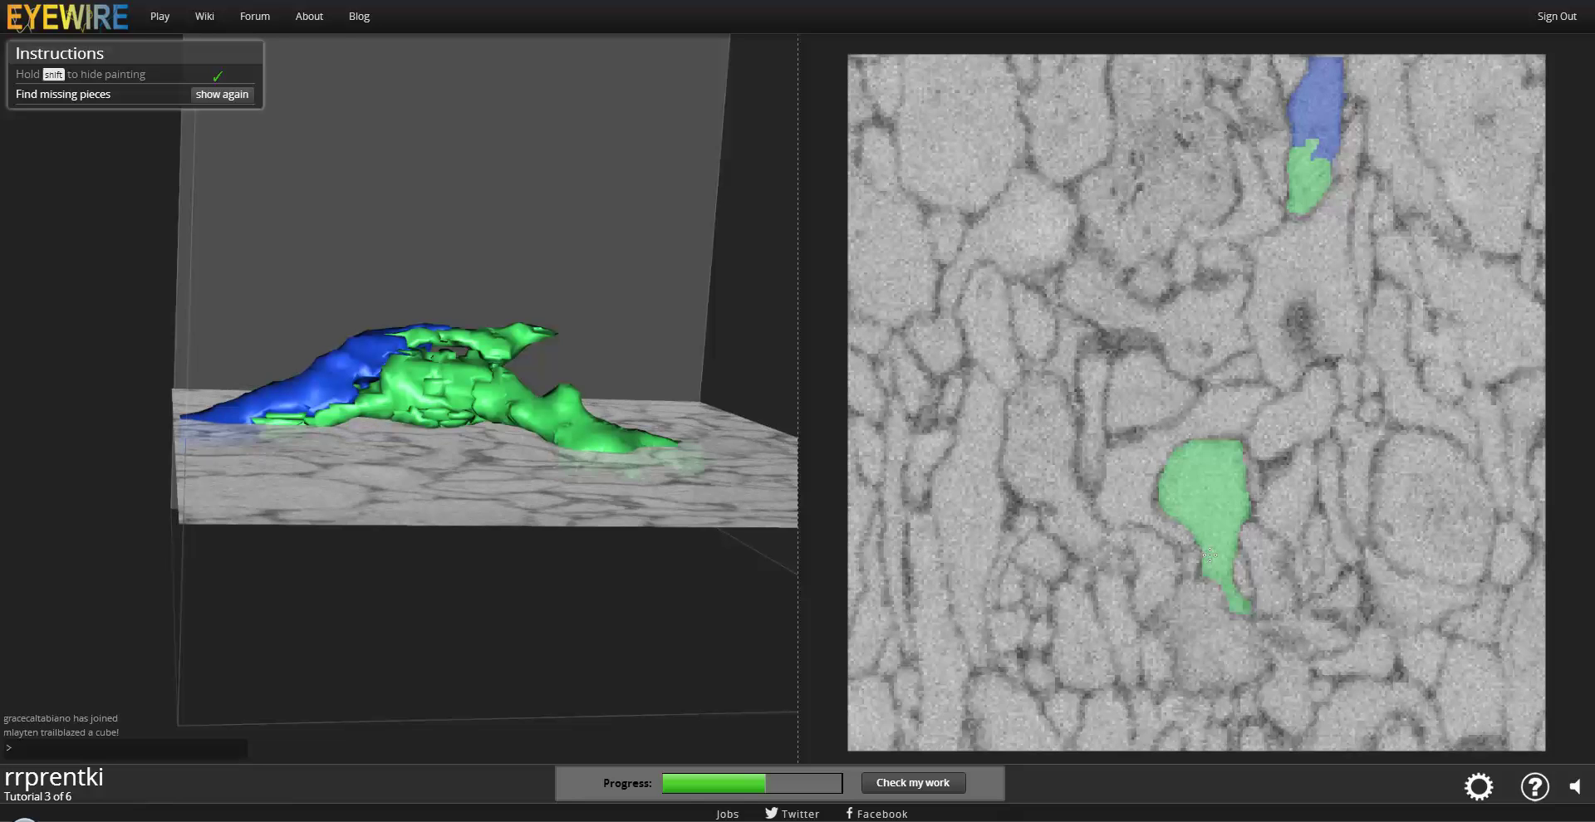
pyautogui.scroll(-2, 1210, 541)
pyautogui.scroll(-1, 1202, 557)
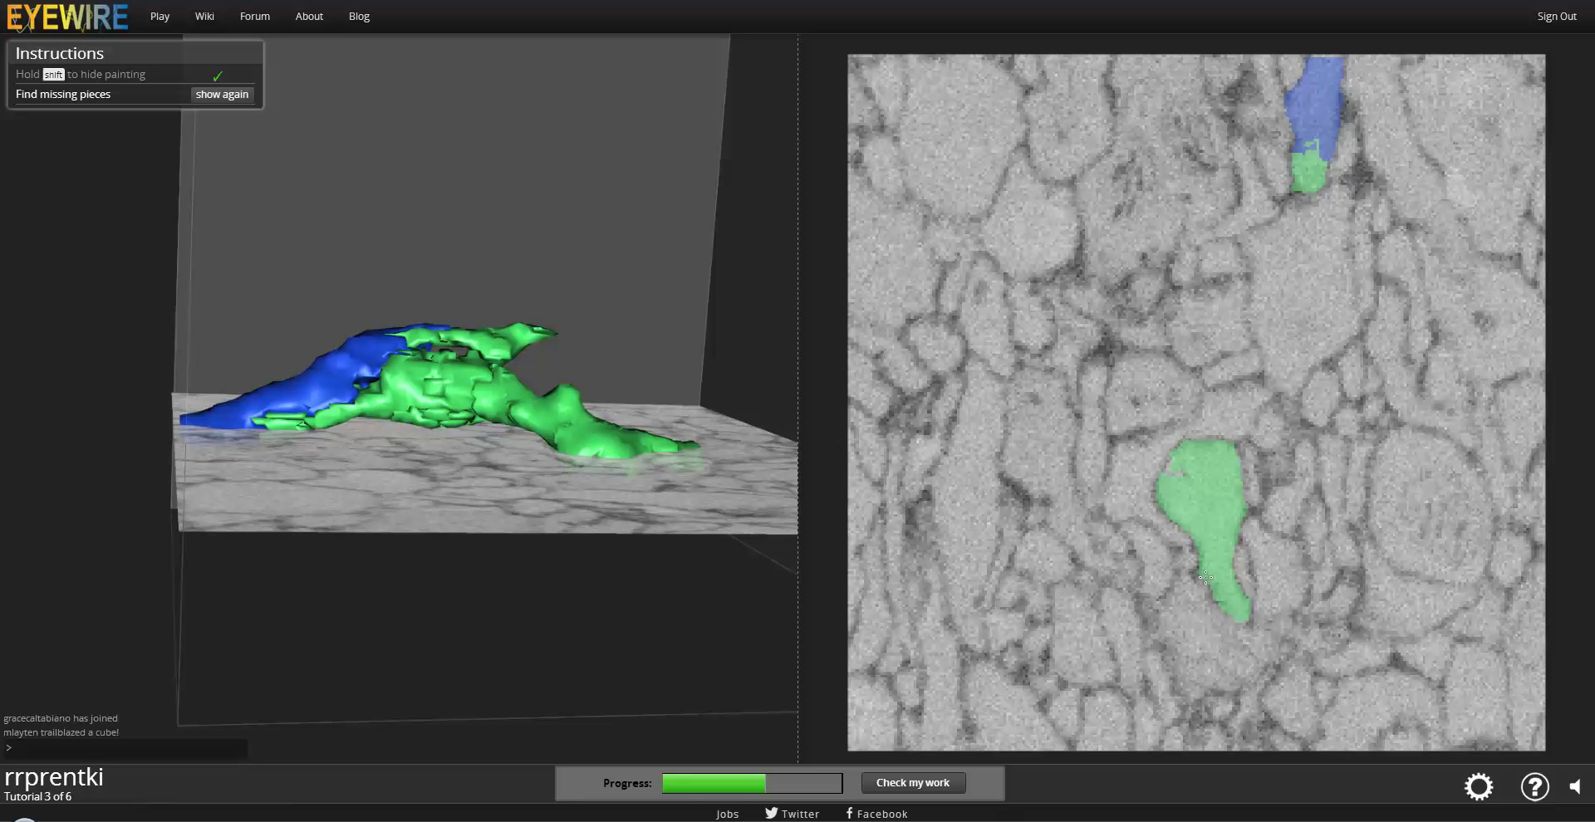
pyautogui.scroll(-1, 1200, 540)
pyautogui.scroll(-1, 1199, 525)
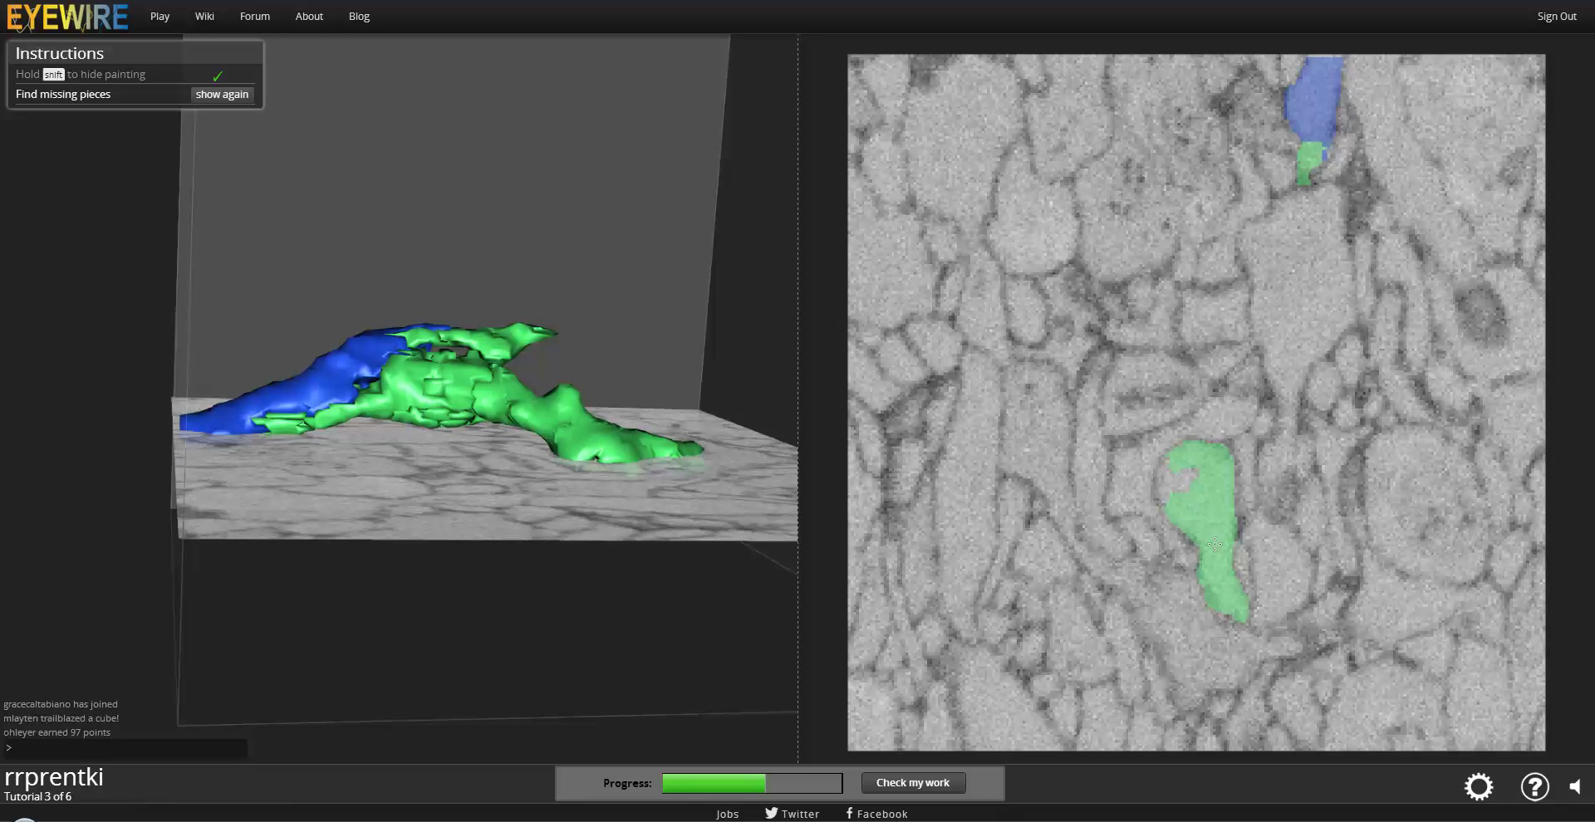
pyautogui.click(1174, 475)
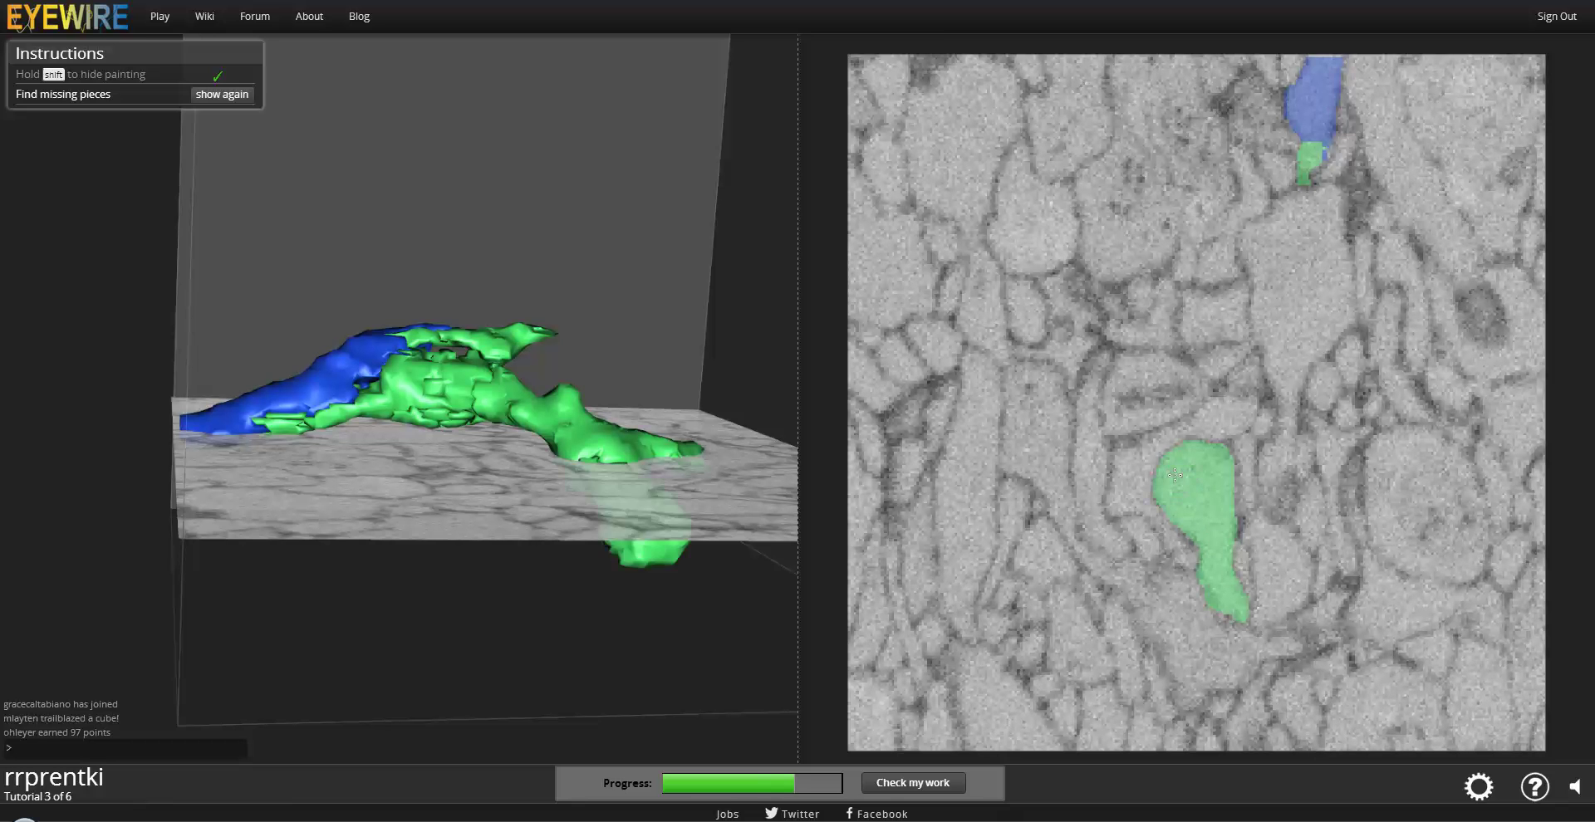
pyautogui.scroll(-1, 1171, 473)
pyautogui.scroll(-2, 1166, 470)
pyautogui.scroll(-1, 1166, 470)
pyautogui.scroll(-1, 1166, 472)
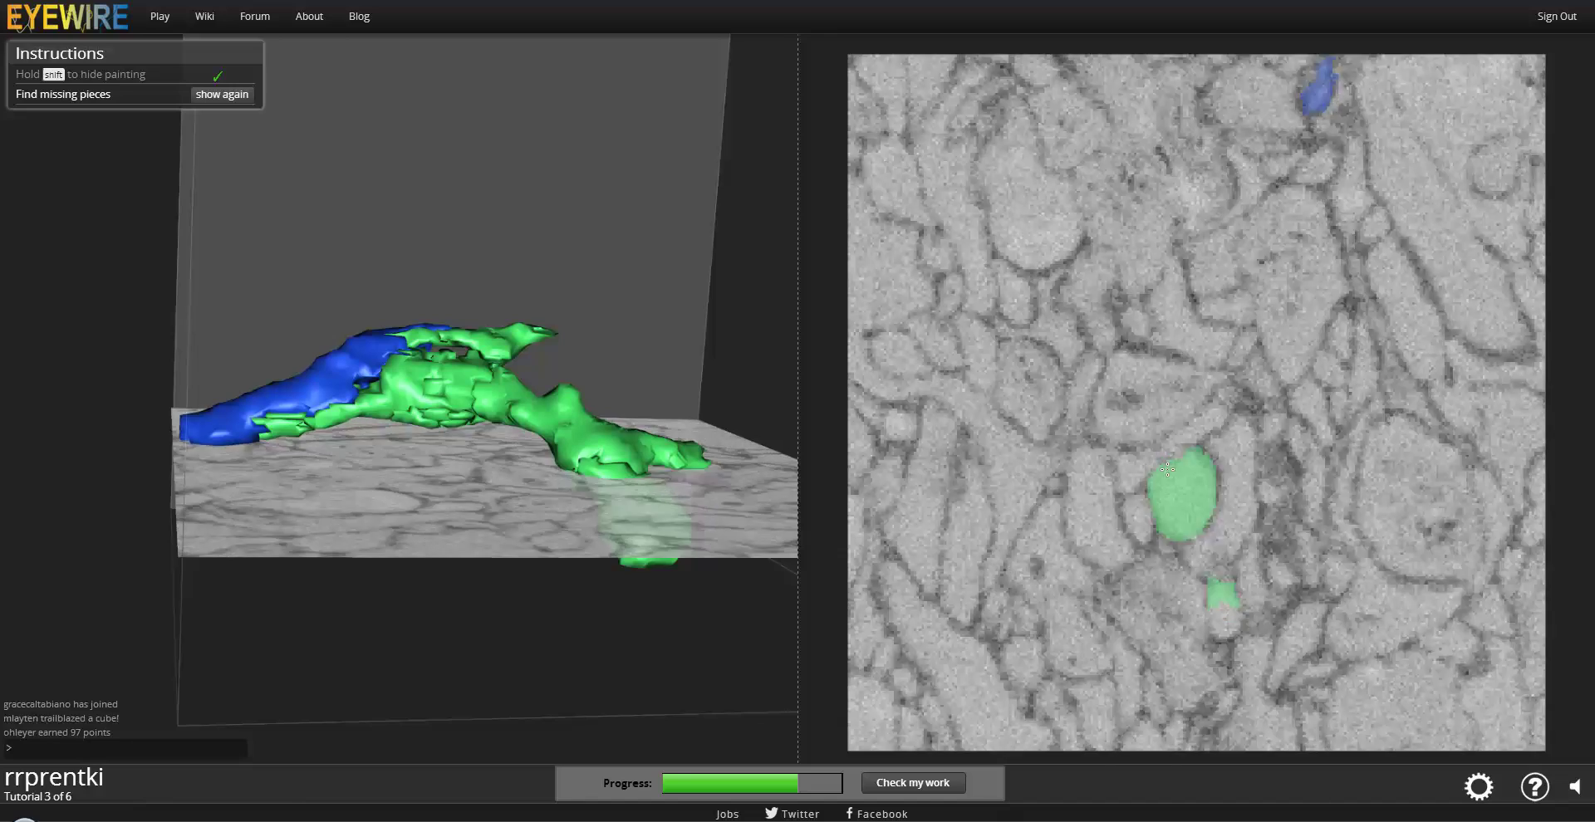
pyautogui.scroll(-2, 1166, 474)
pyautogui.scroll(-1, 1164, 477)
pyautogui.scroll(-1, 1164, 481)
pyautogui.scroll(-2, 1163, 481)
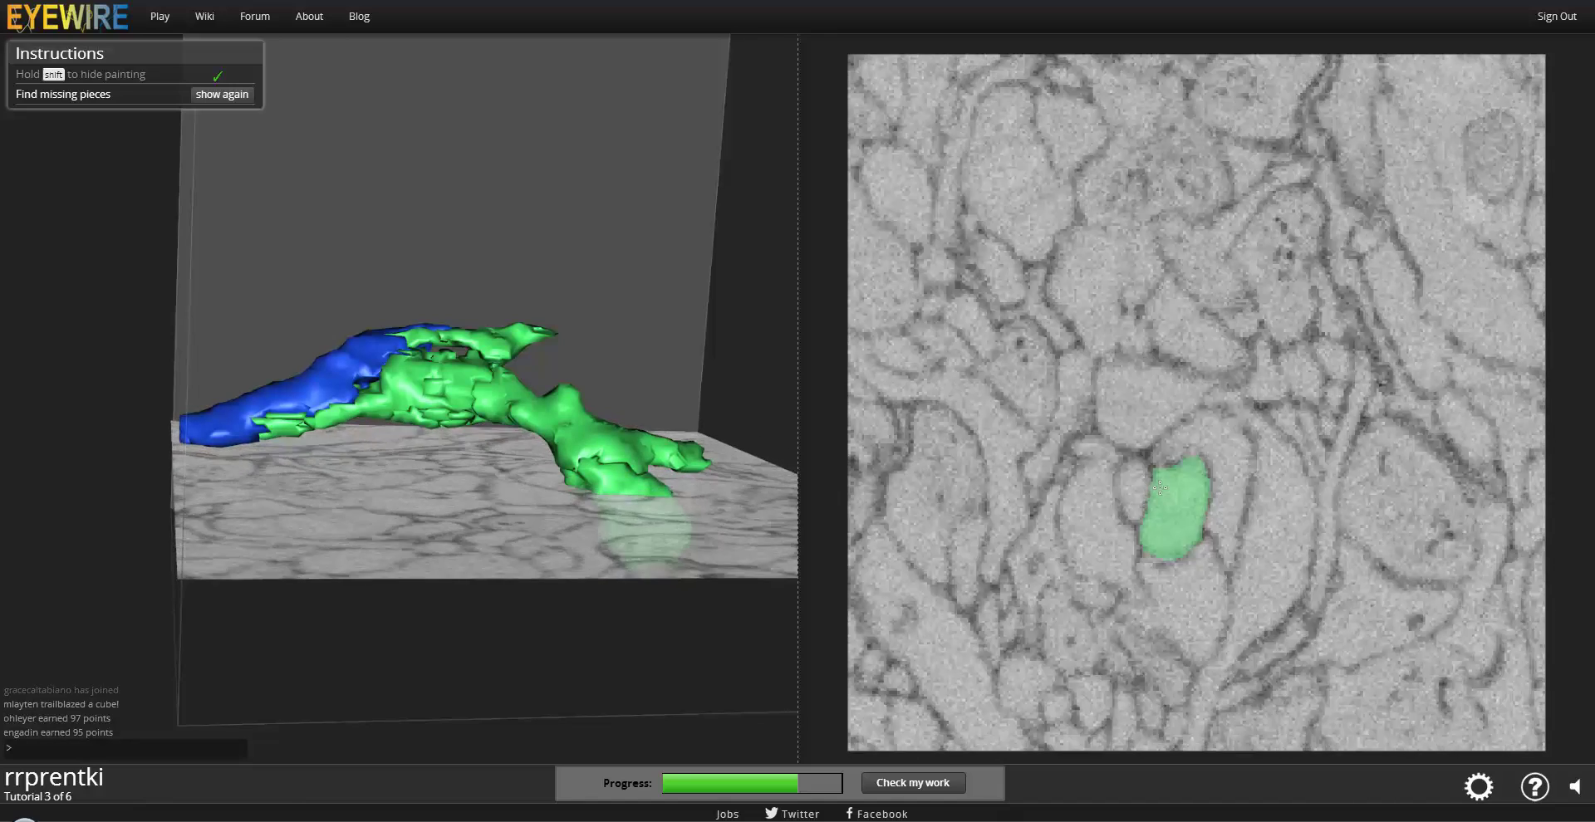
pyautogui.scroll(-1, 1161, 484)
pyautogui.scroll(-2, 1160, 486)
pyautogui.scroll(-2, 1167, 487)
pyautogui.scroll(-1, 1175, 487)
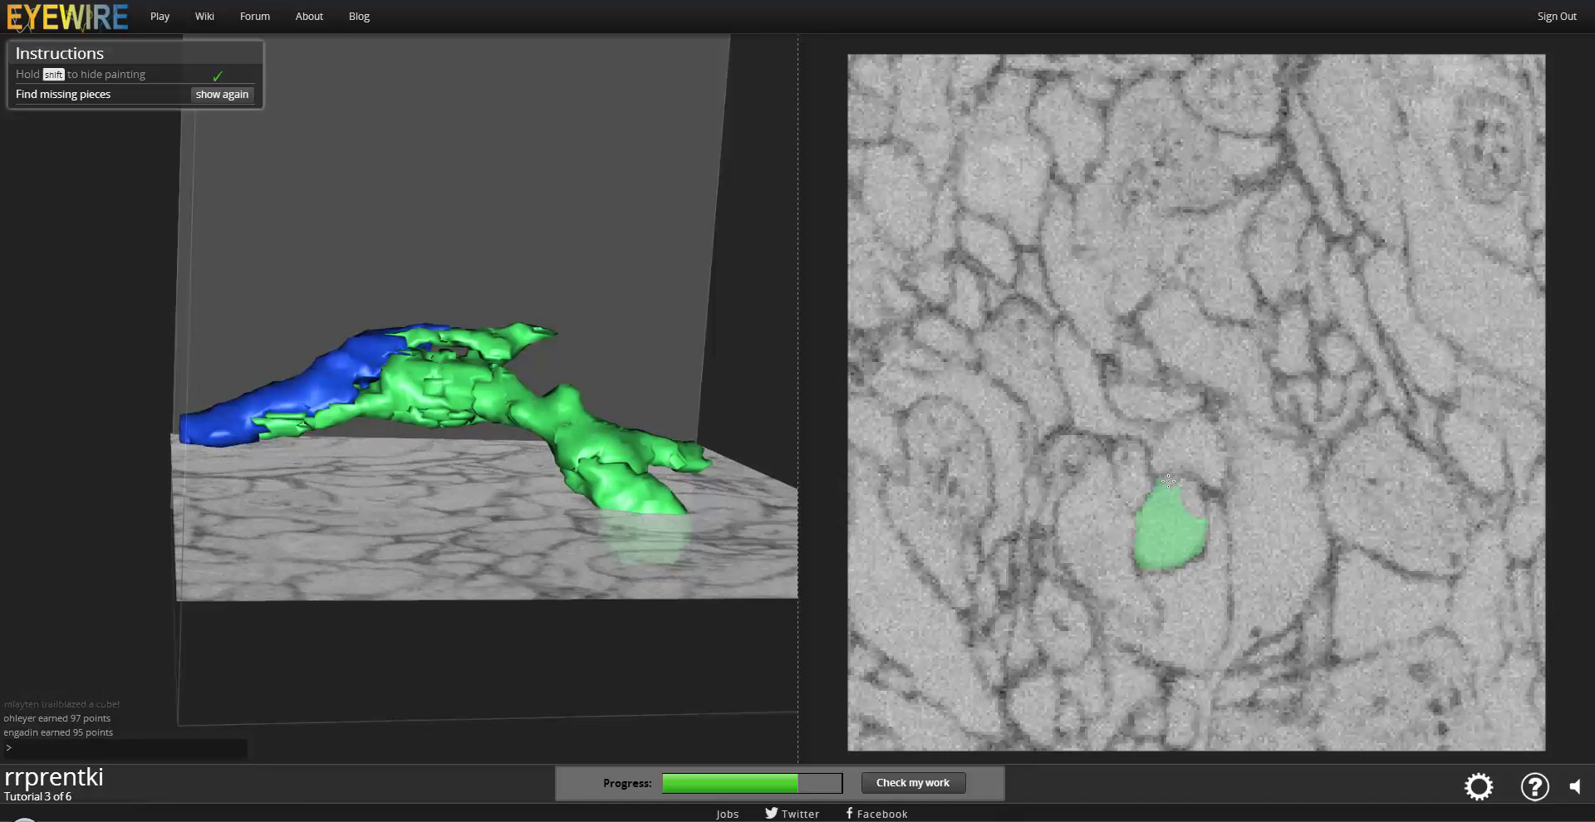
pyautogui.scroll(-1, 1183, 486)
pyautogui.click(1188, 485)
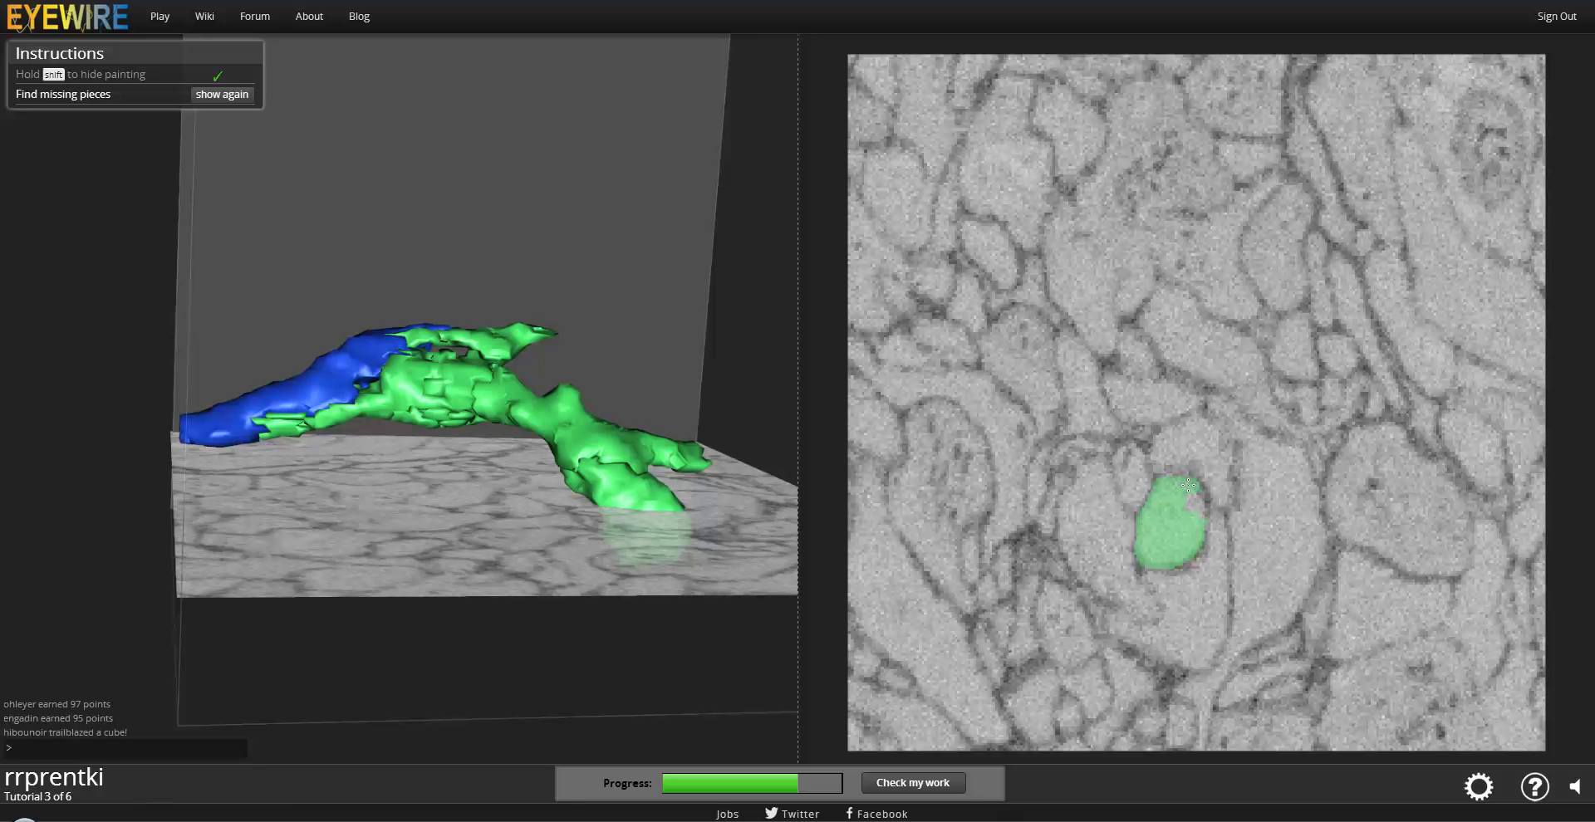
pyautogui.scroll(-1, 1201, 502)
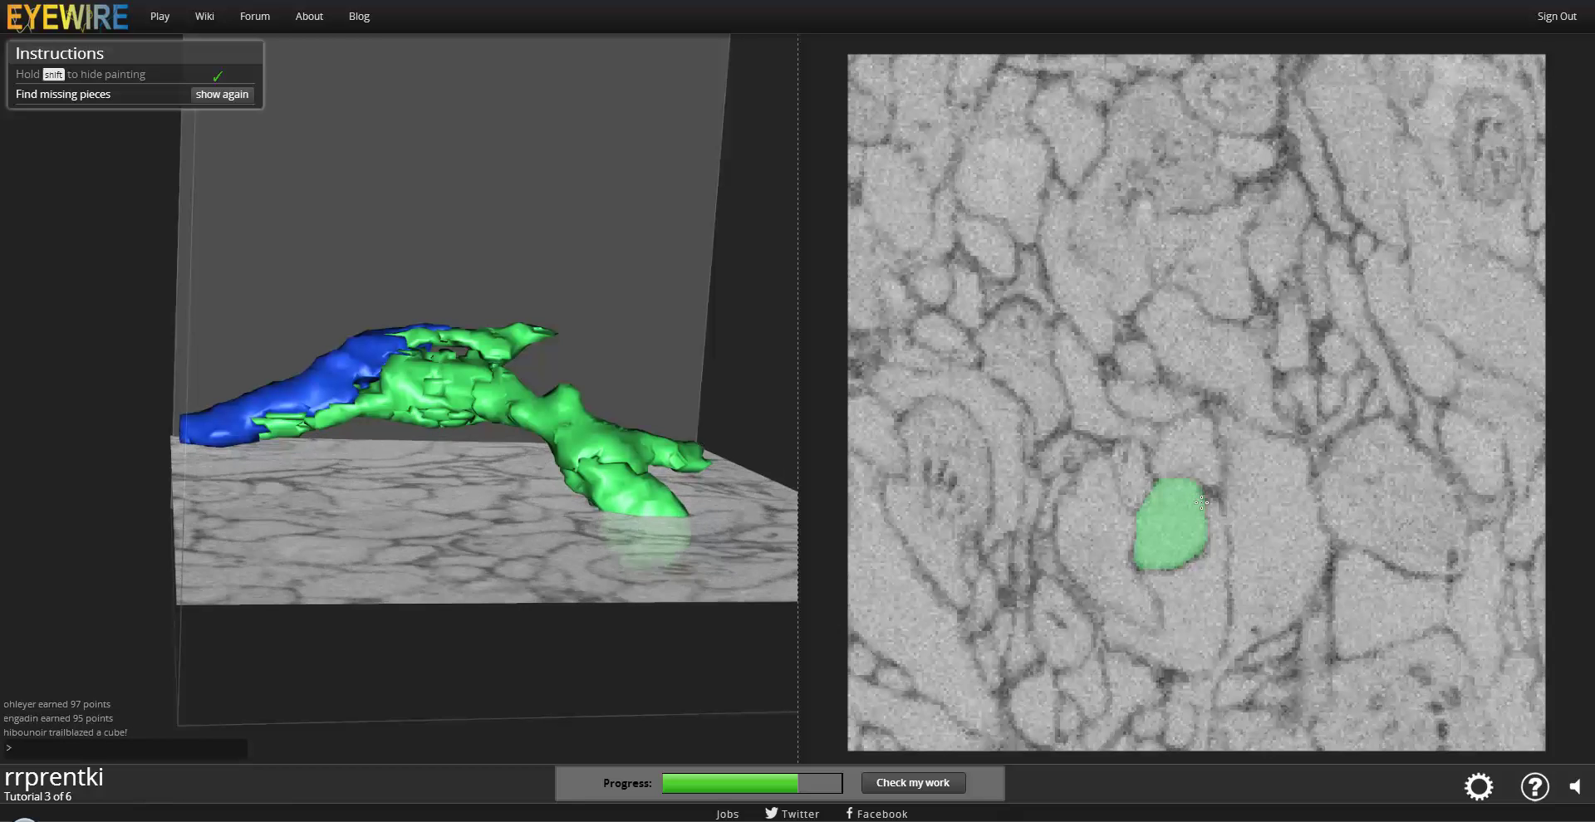
pyautogui.scroll(-1, 1196, 499)
pyautogui.scroll(-1, 1190, 499)
pyautogui.scroll(-1, 1177, 510)
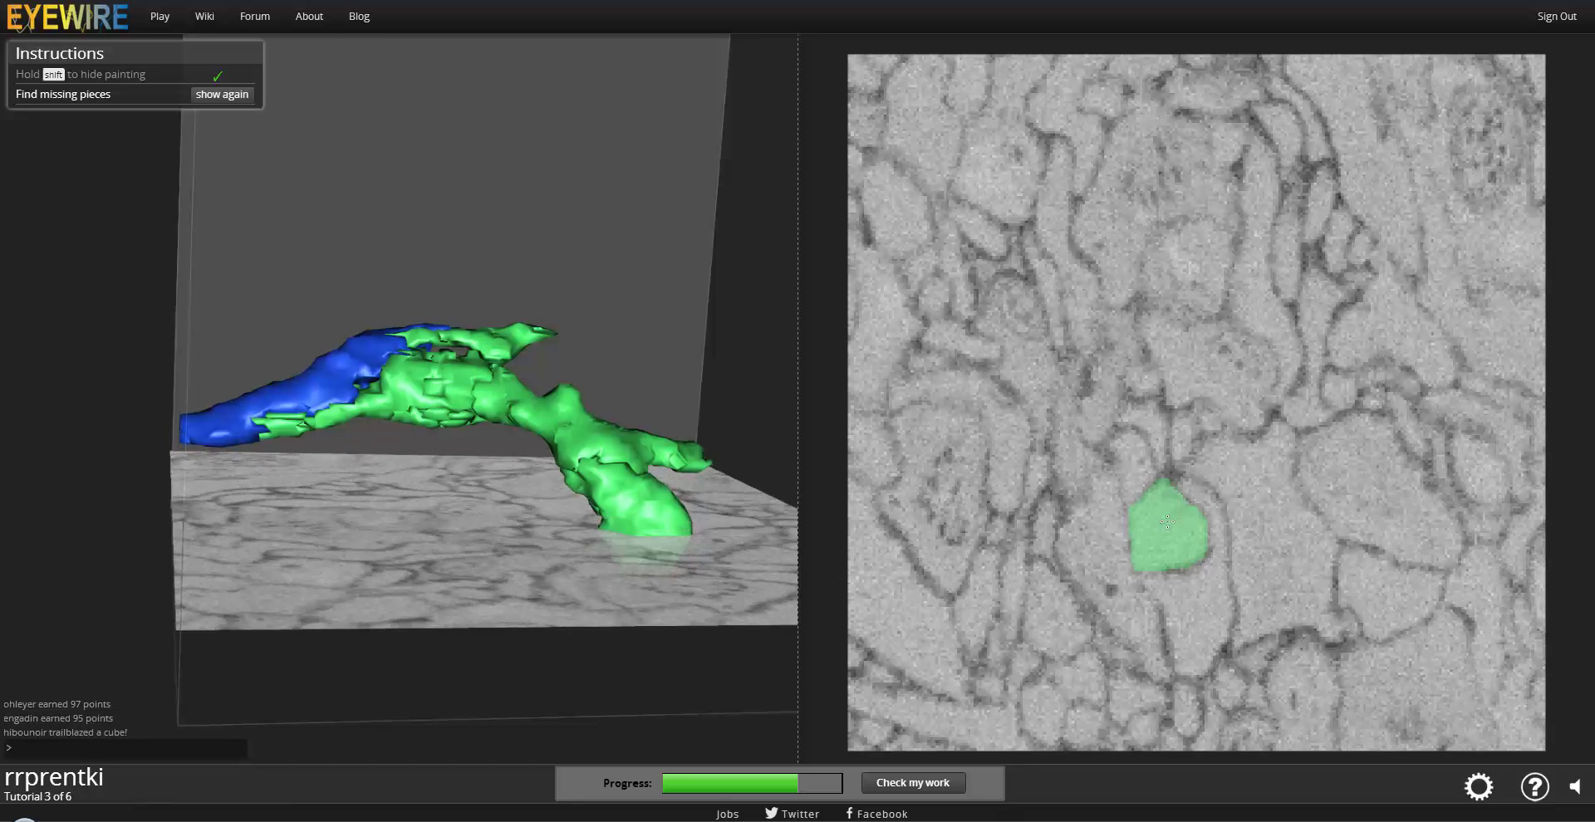
pyautogui.scroll(-2, 1165, 523)
pyautogui.scroll(-2, 1167, 522)
pyautogui.scroll(-1, 1168, 522)
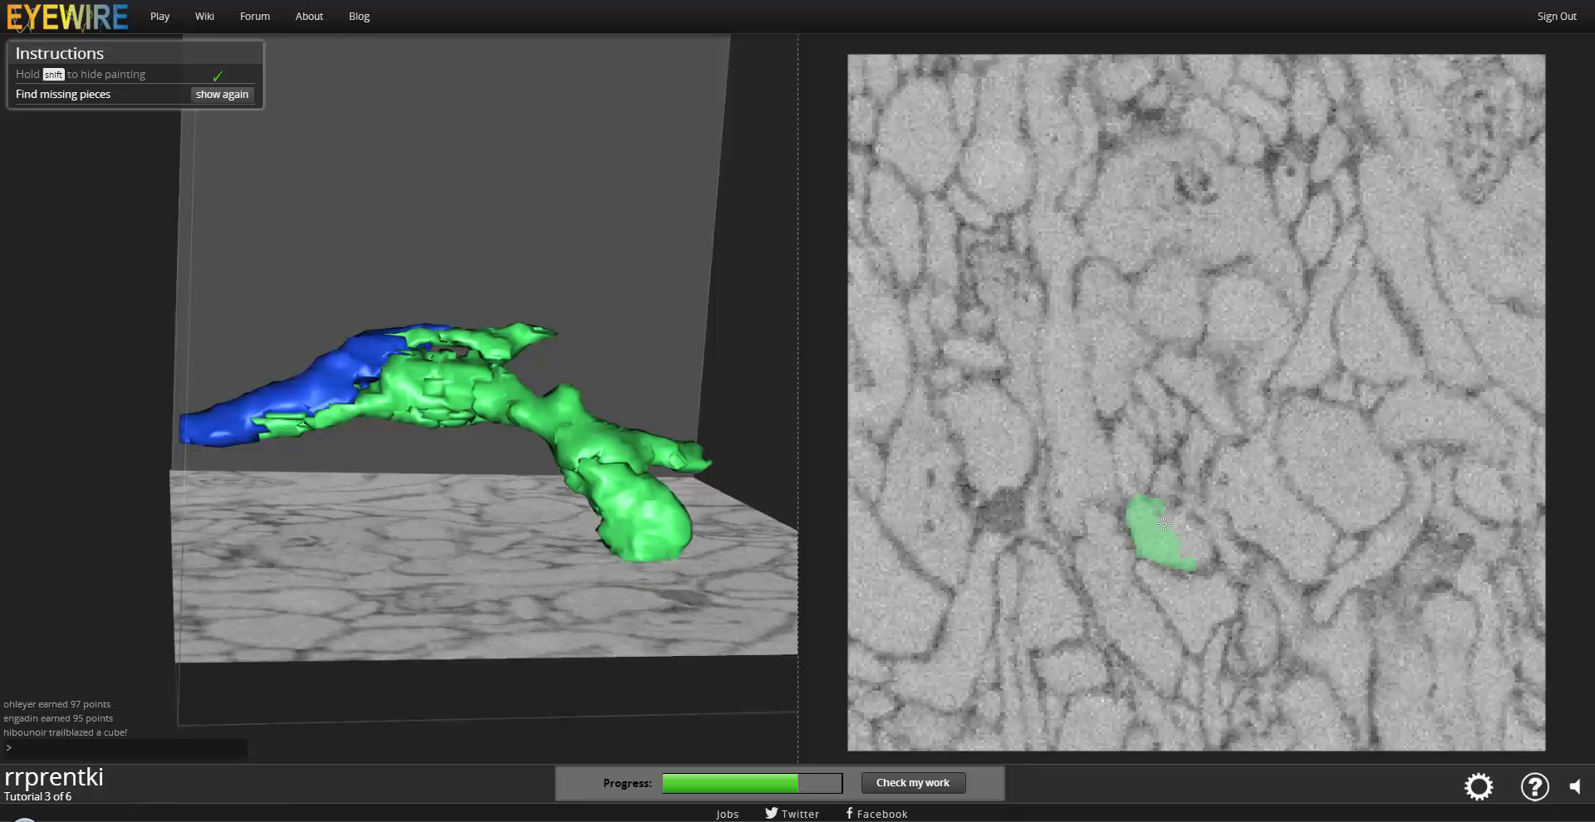
pyautogui.scroll(-1, 1170, 521)
pyautogui.click(1171, 521)
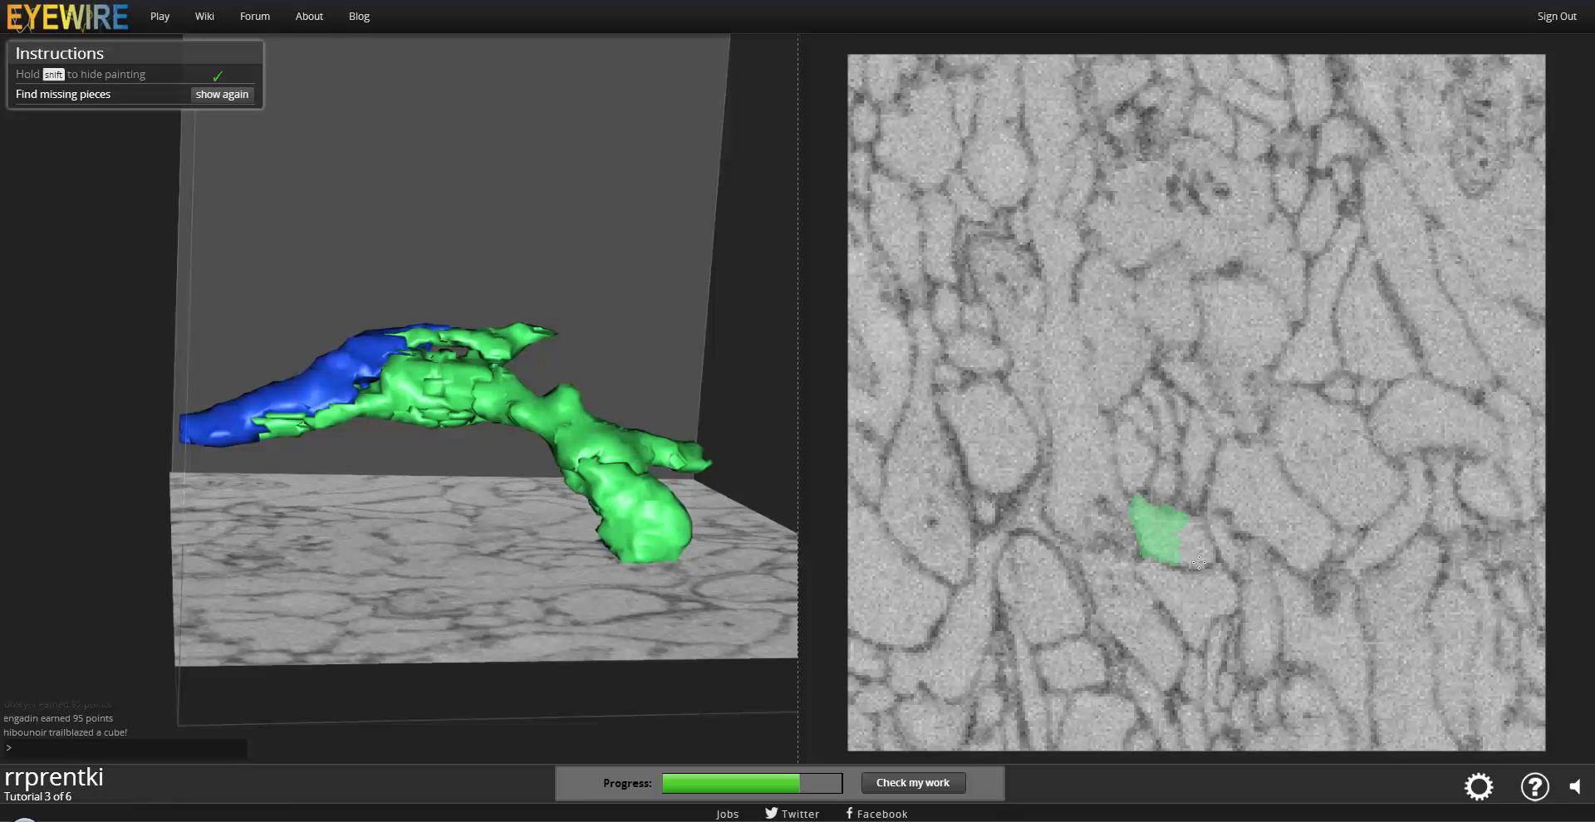
pyautogui.scroll(-1, 1199, 559)
pyautogui.scroll(-2, 1200, 558)
pyautogui.scroll(-1, 1200, 557)
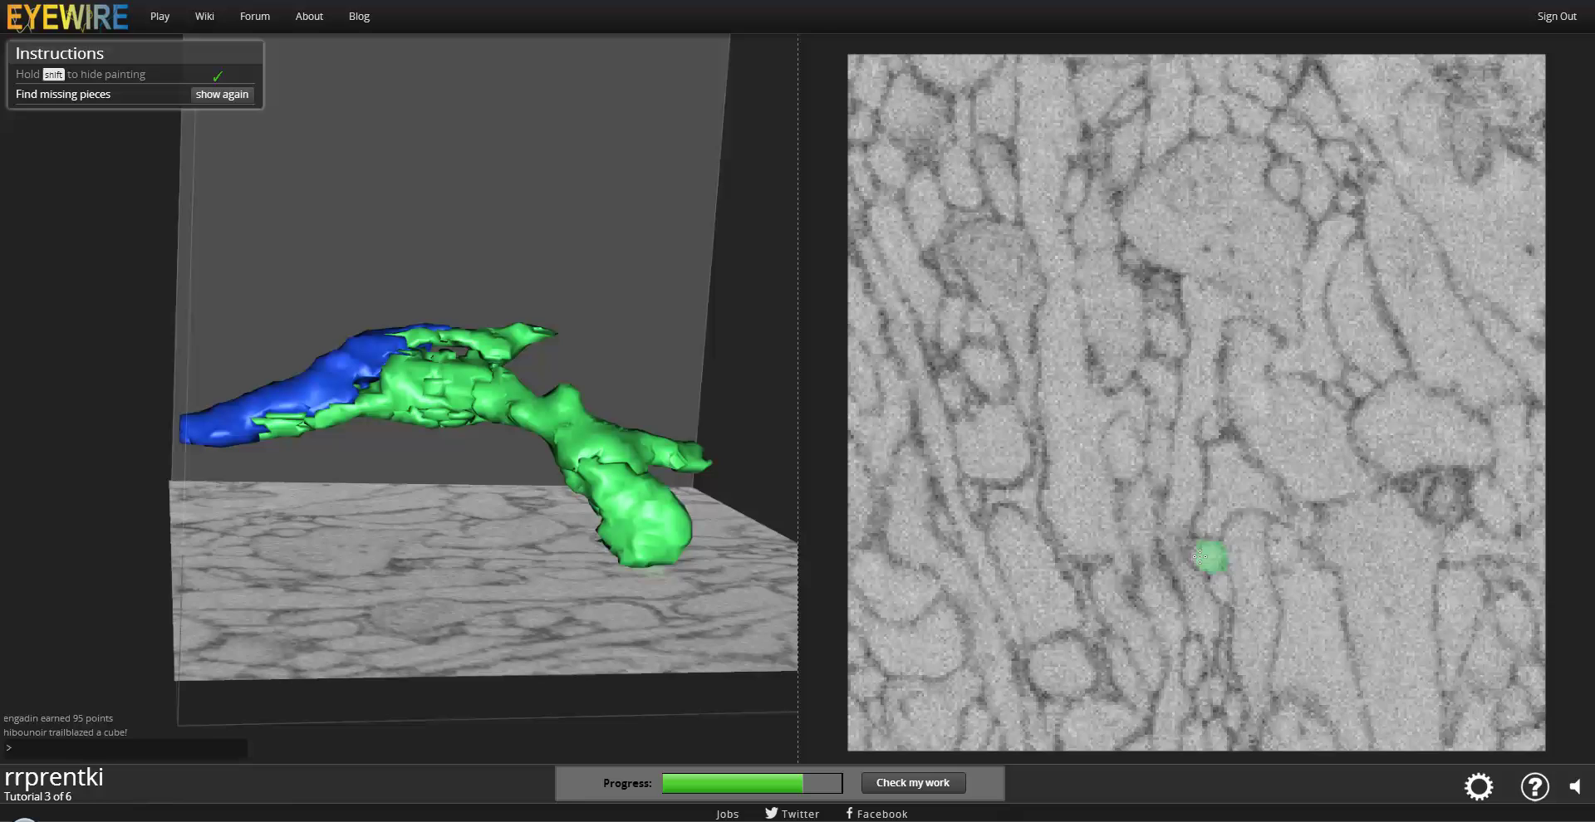
pyautogui.scroll(-1, 1201, 556)
pyautogui.scroll(-1, 1204, 557)
pyautogui.scroll(-1, 1208, 560)
pyautogui.scroll(-1, 1213, 562)
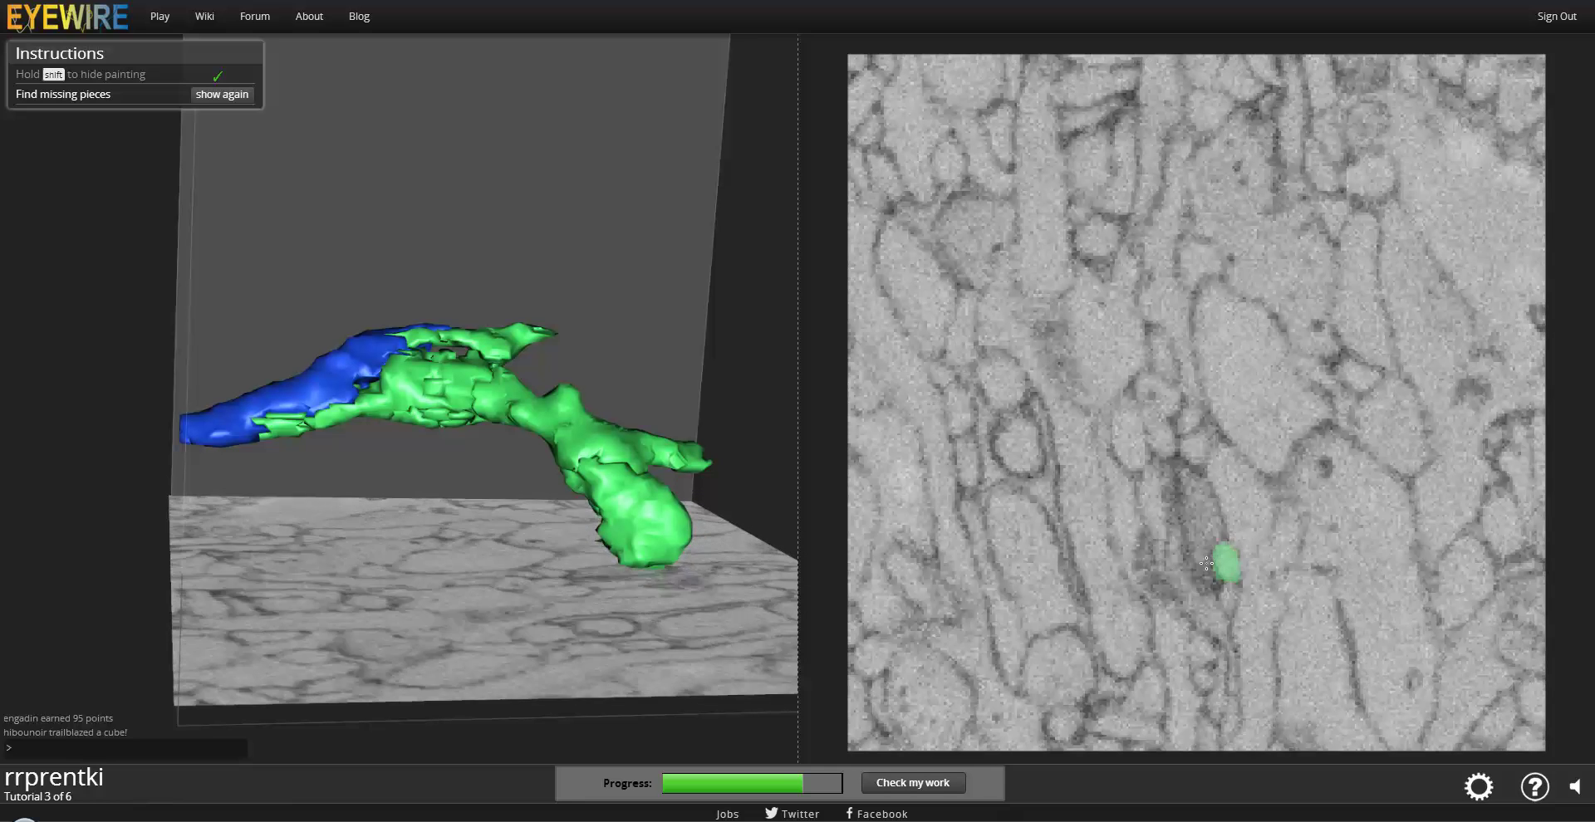
pyautogui.scroll(-1, 1216, 564)
pyautogui.scroll(-1, 1216, 564)
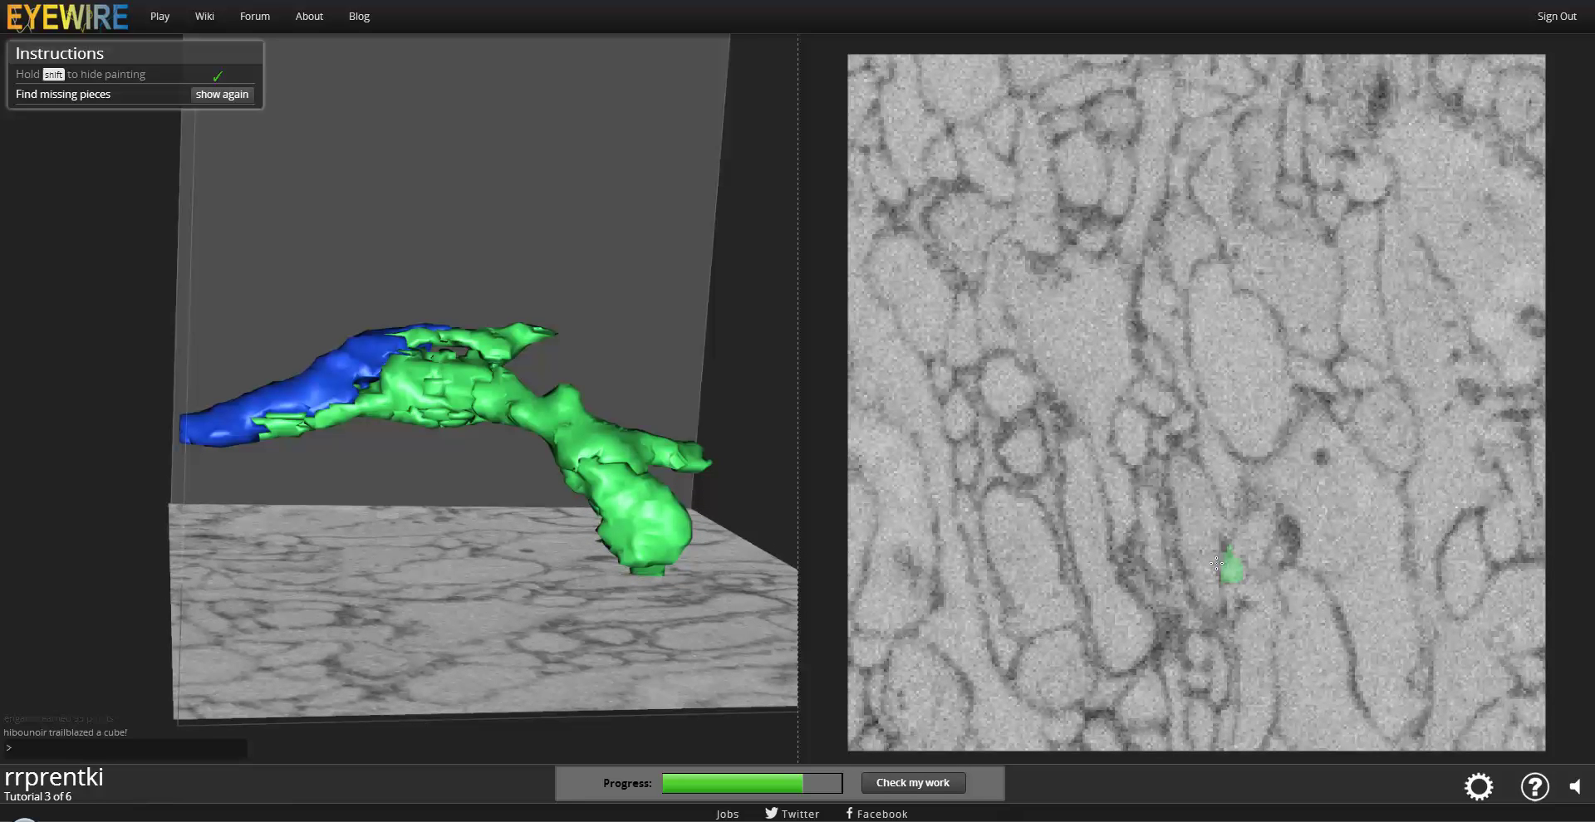
pyautogui.scroll(1, 1216, 564)
pyautogui.scroll(1, 1216, 564)
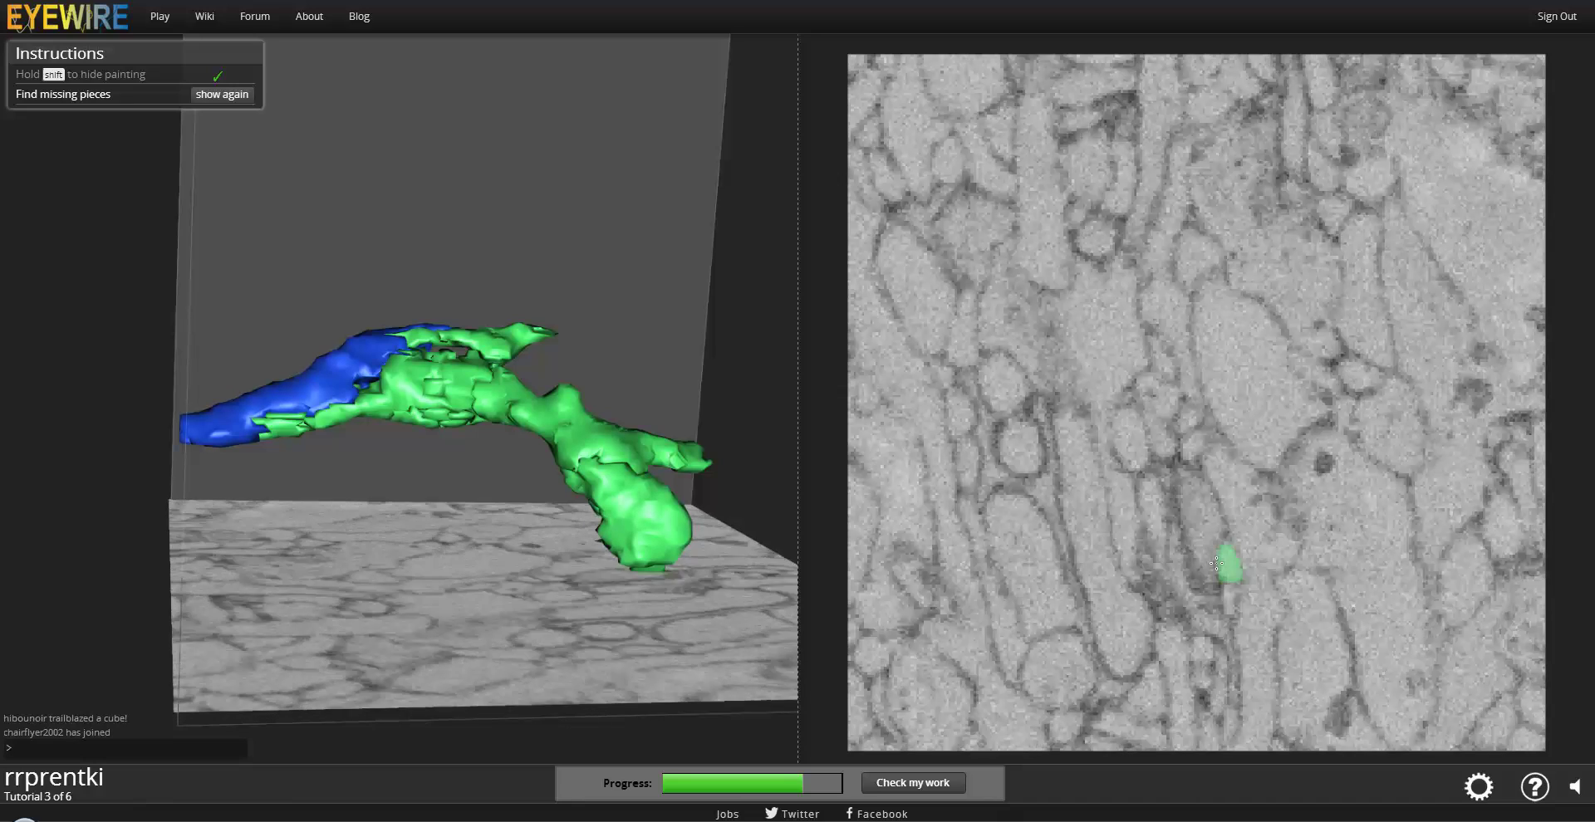
pyautogui.scroll(1, 1216, 564)
pyautogui.scroll(2, 1216, 564)
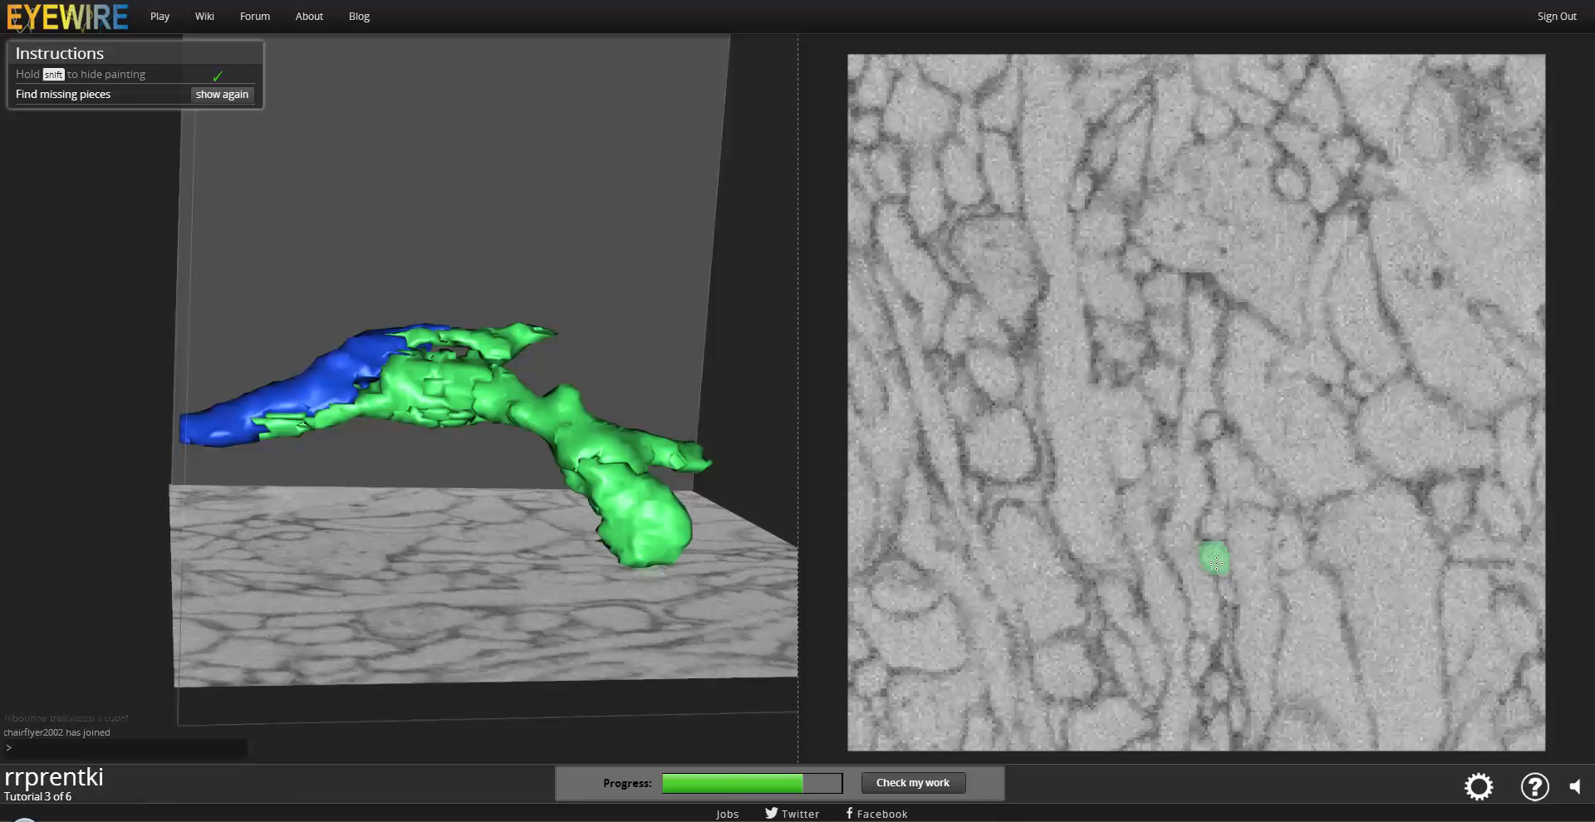
pyautogui.scroll(1, 1211, 560)
pyautogui.scroll(2, 1202, 557)
pyautogui.scroll(1, 1193, 554)
pyautogui.scroll(2, 1190, 553)
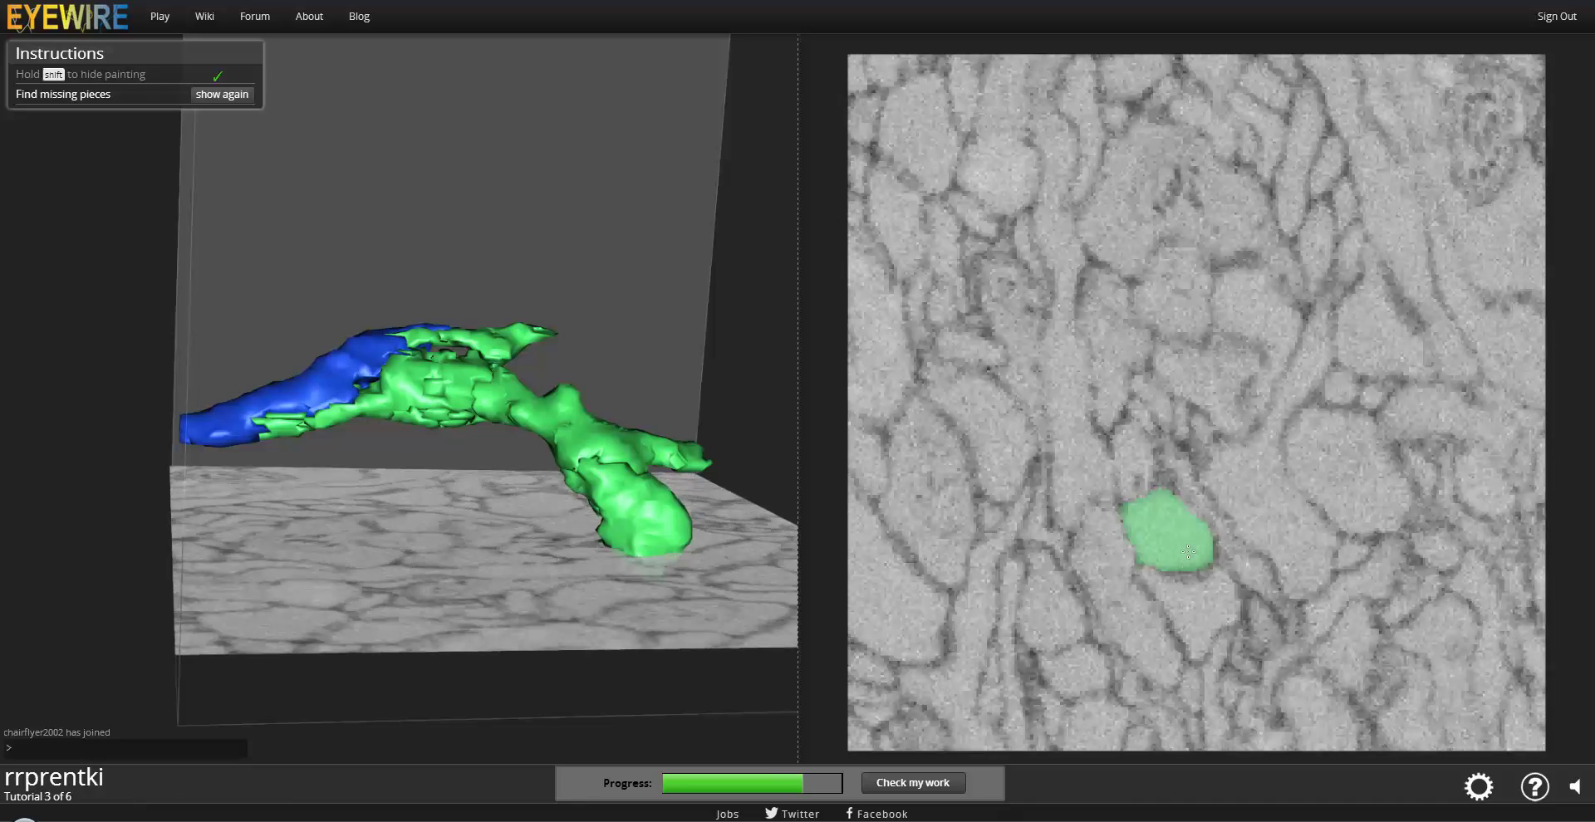
pyautogui.scroll(2, 1186, 553)
pyautogui.scroll(1, 1182, 553)
pyautogui.scroll(1, 1178, 551)
pyautogui.scroll(1, 1171, 548)
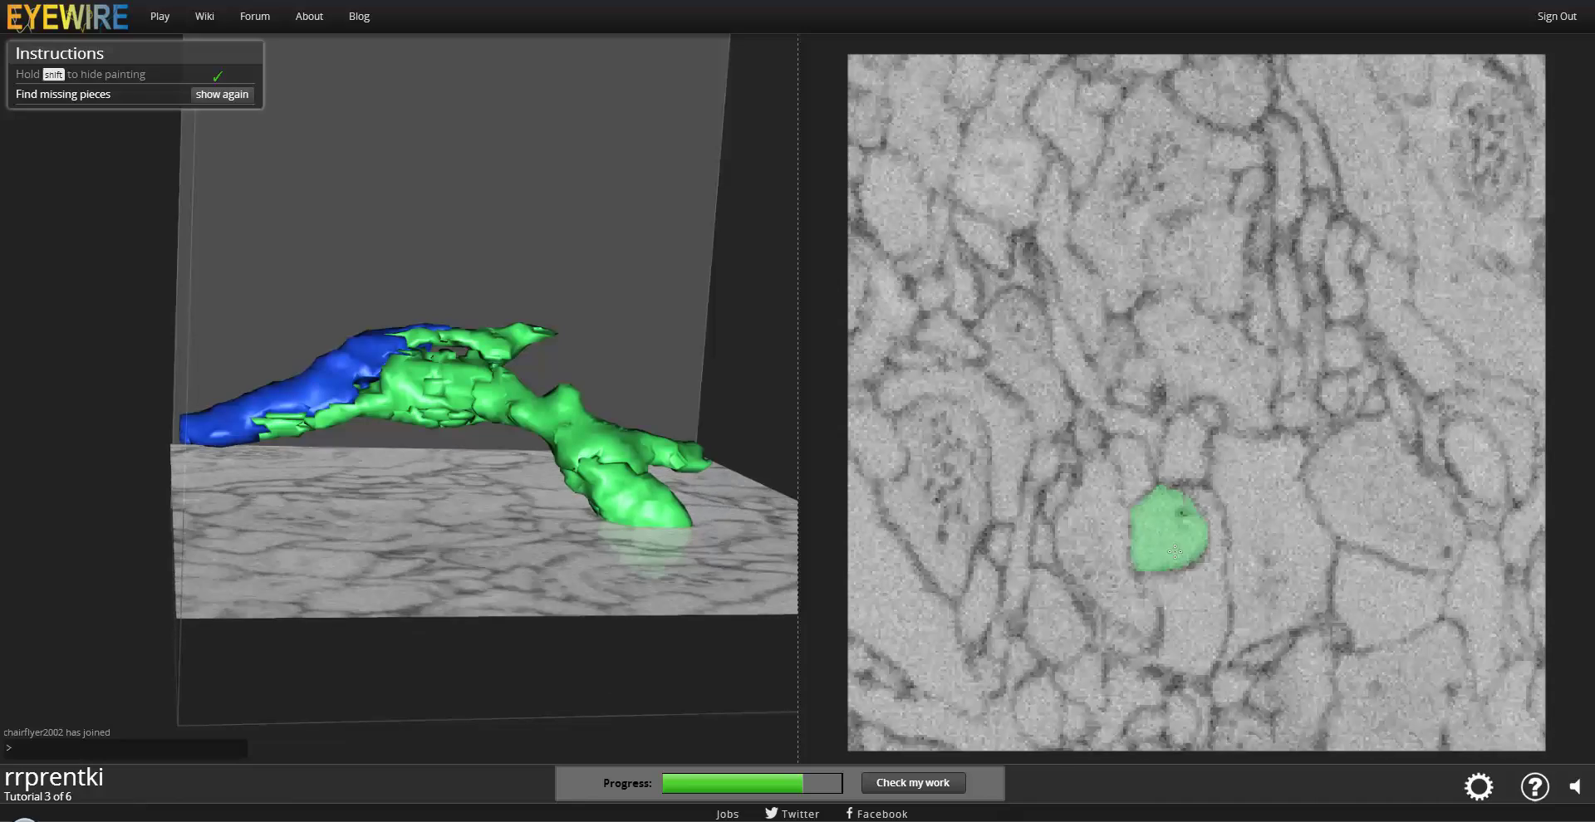
pyautogui.scroll(1, 1162, 545)
pyautogui.scroll(2, 1156, 541)
pyautogui.scroll(1, 1149, 538)
pyautogui.scroll(1, 1153, 536)
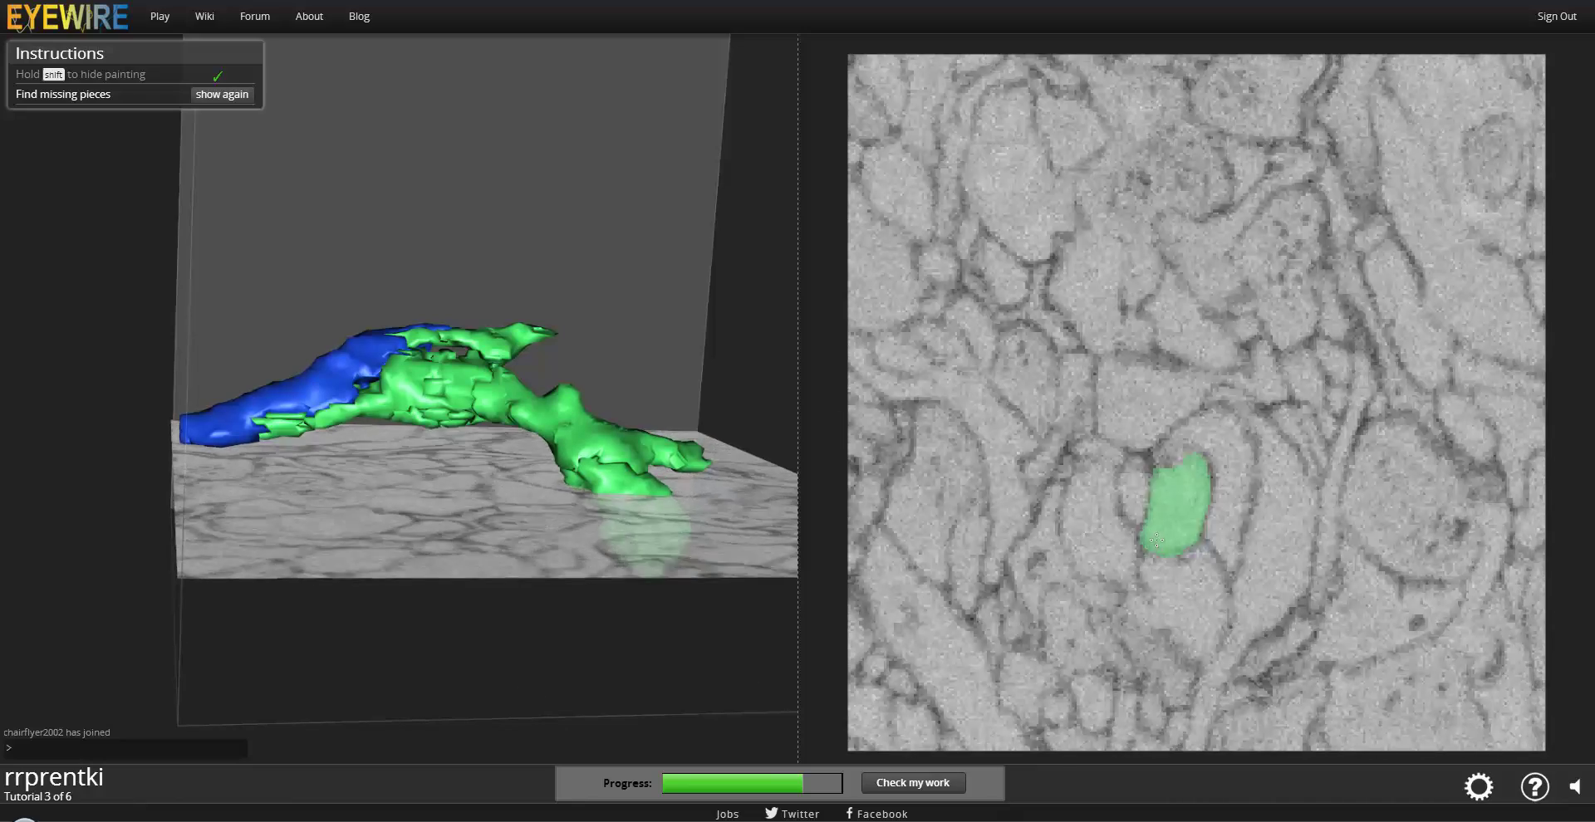
pyautogui.scroll(2, 1162, 531)
pyautogui.scroll(2, 1171, 526)
pyautogui.scroll(1, 1178, 521)
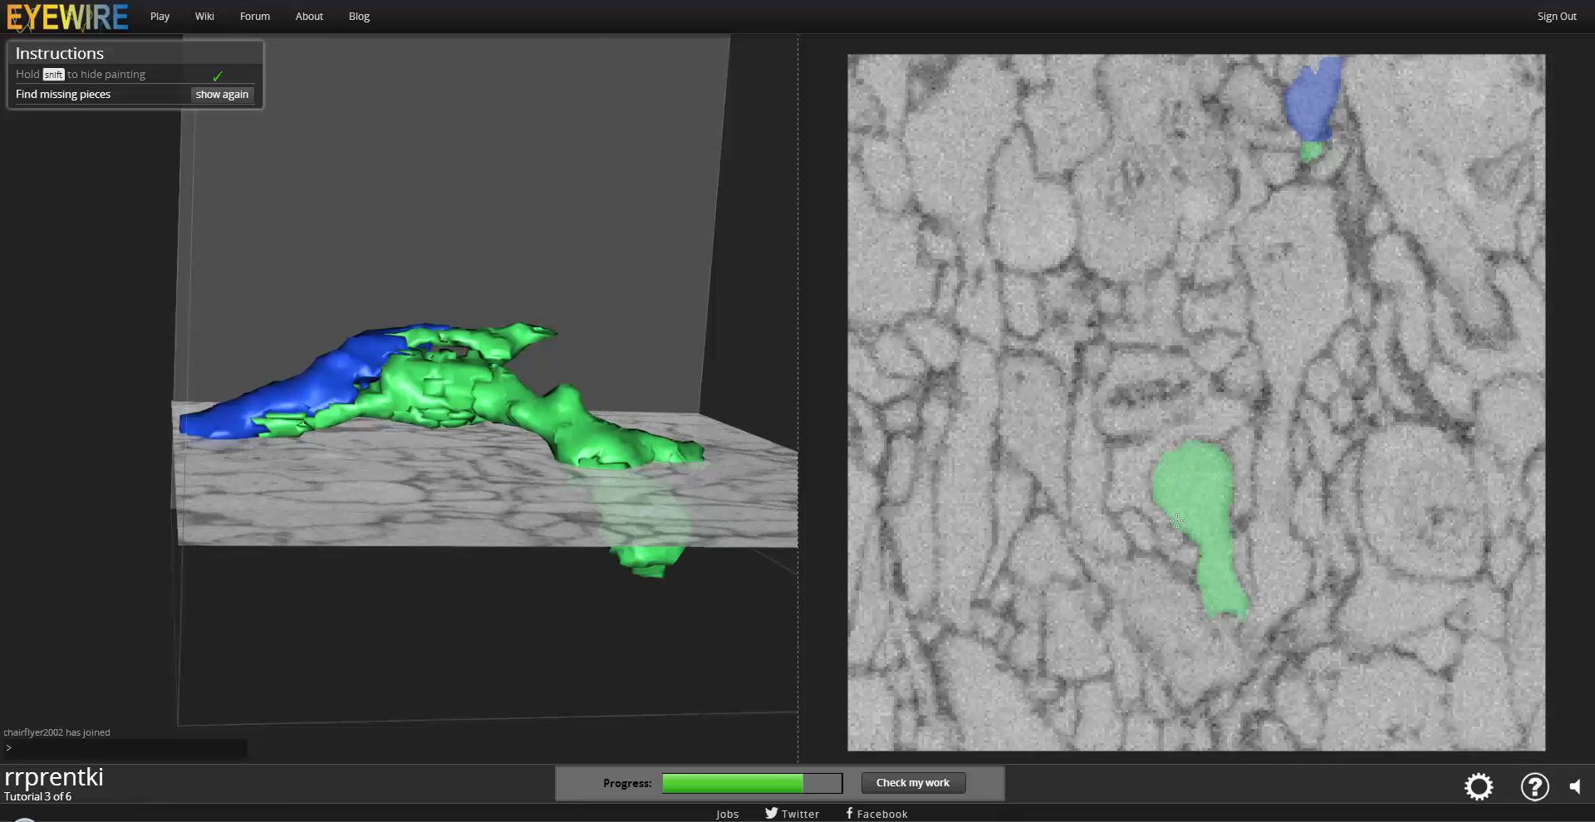
pyautogui.scroll(1, 1179, 524)
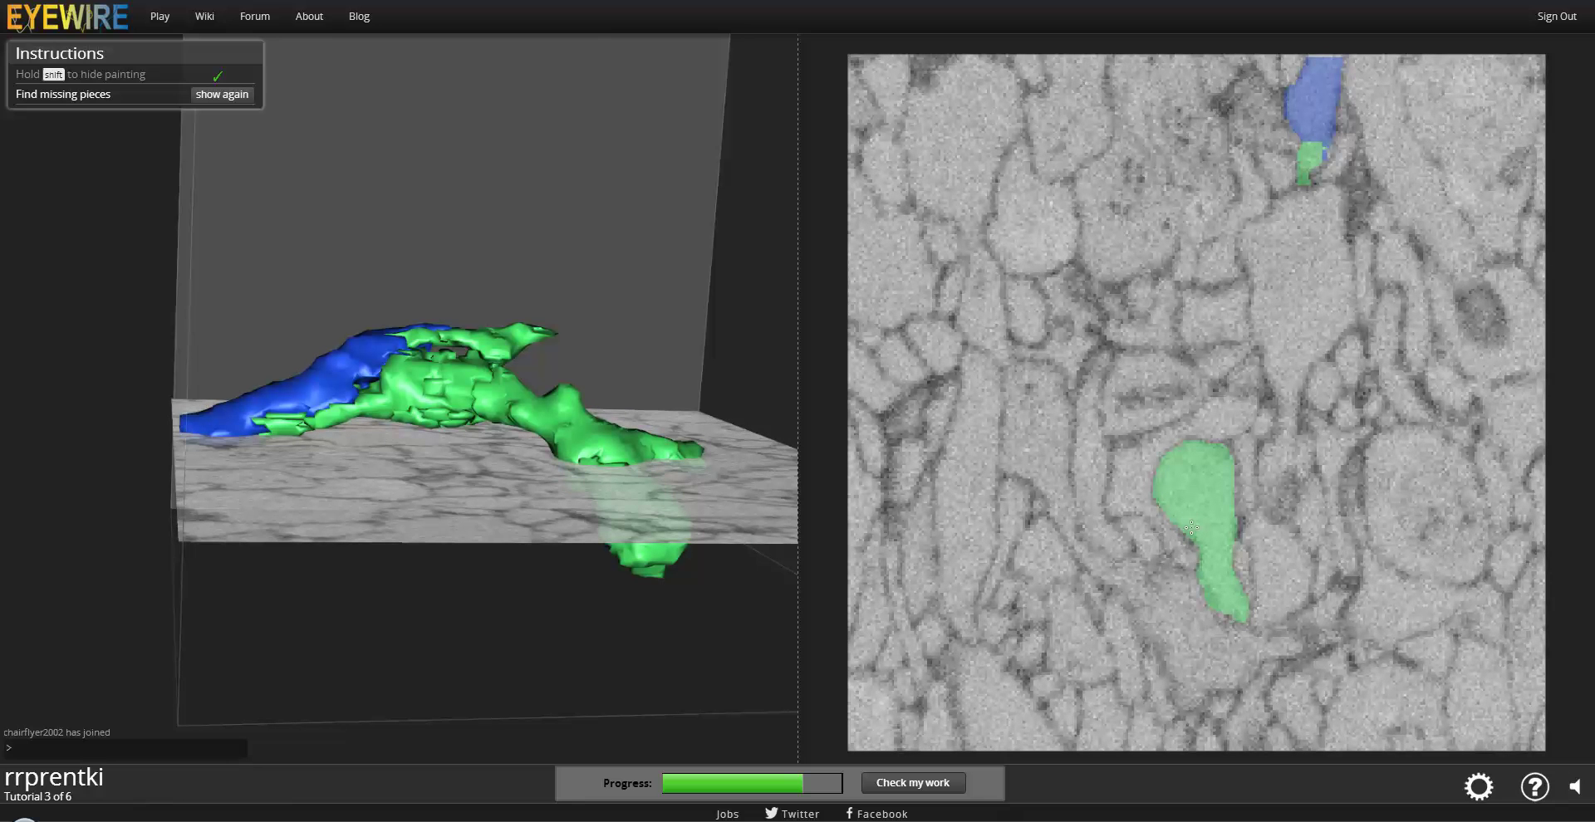
pyautogui.scroll(-1, 1196, 535)
pyautogui.scroll(-1, 1204, 560)
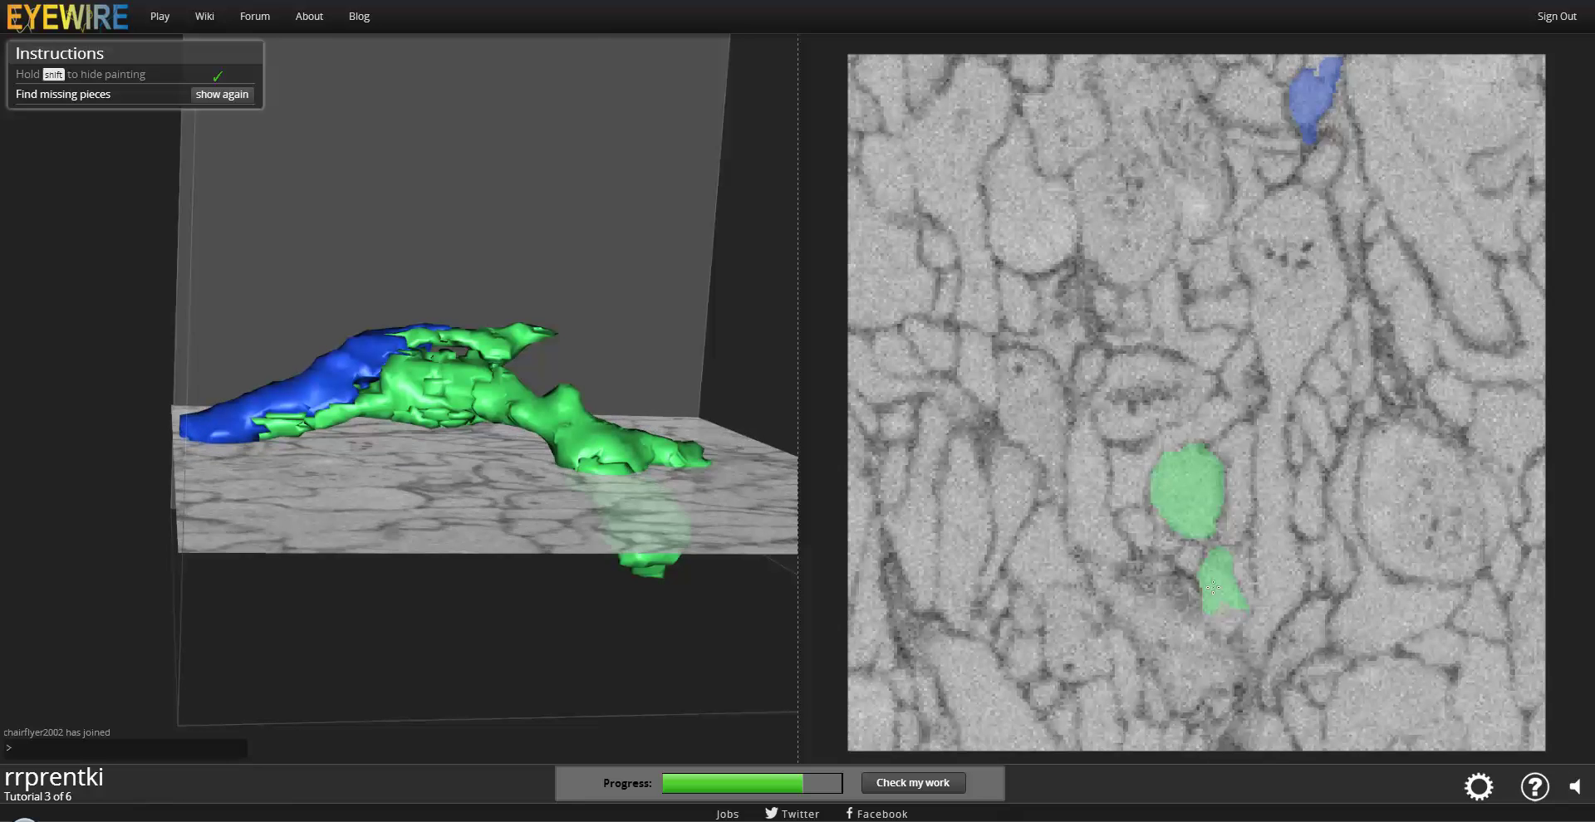
pyautogui.scroll(-1, 1215, 589)
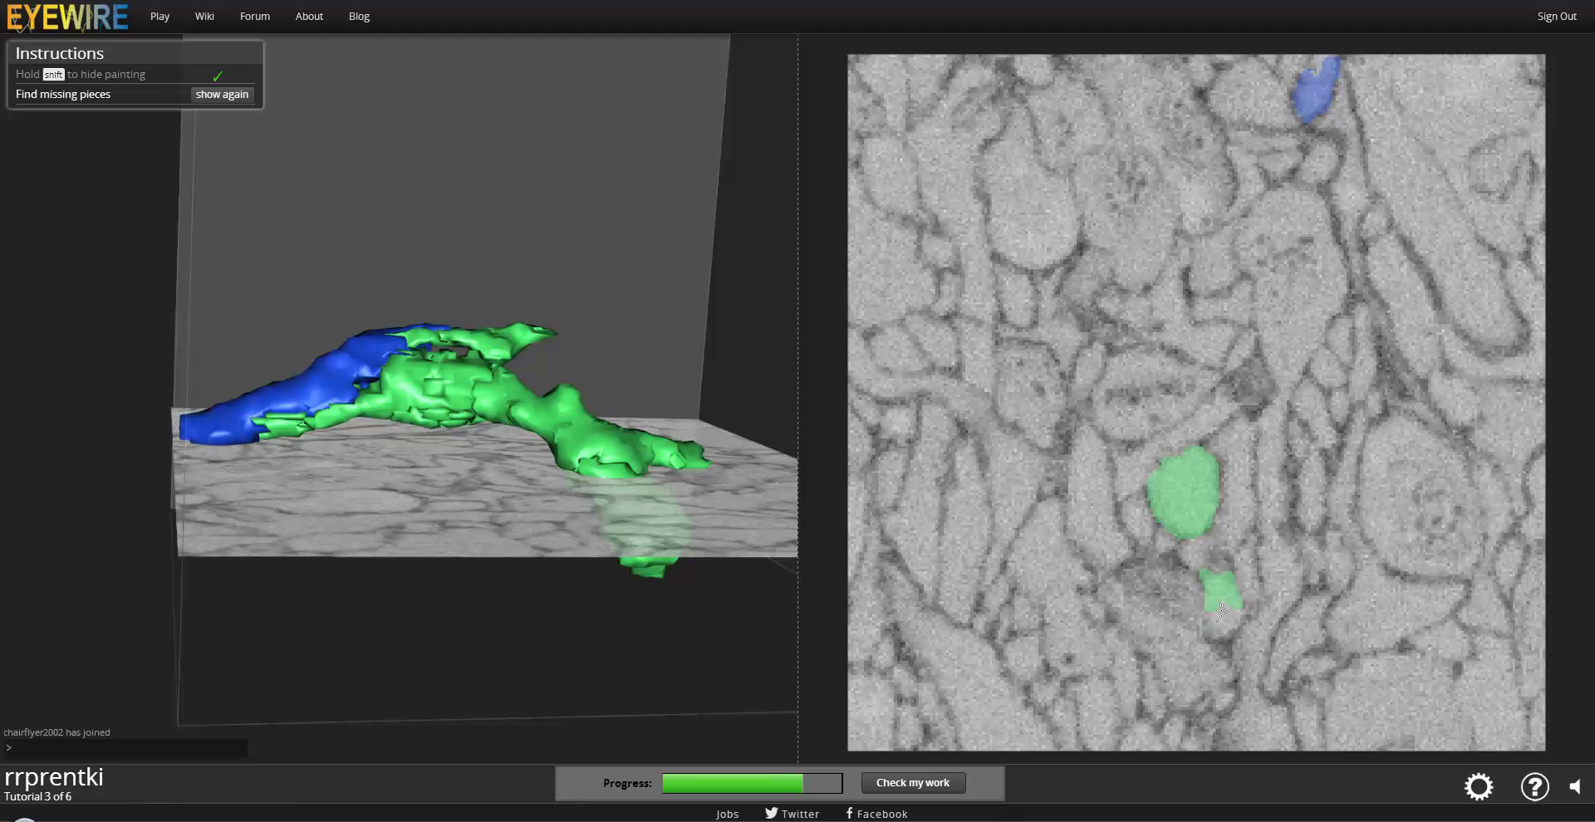
pyautogui.scroll(-2, 1221, 610)
pyautogui.scroll(-1, 1221, 611)
pyautogui.scroll(-1, 1221, 610)
pyautogui.scroll(-1, 1221, 611)
pyautogui.scroll(-1, 1221, 610)
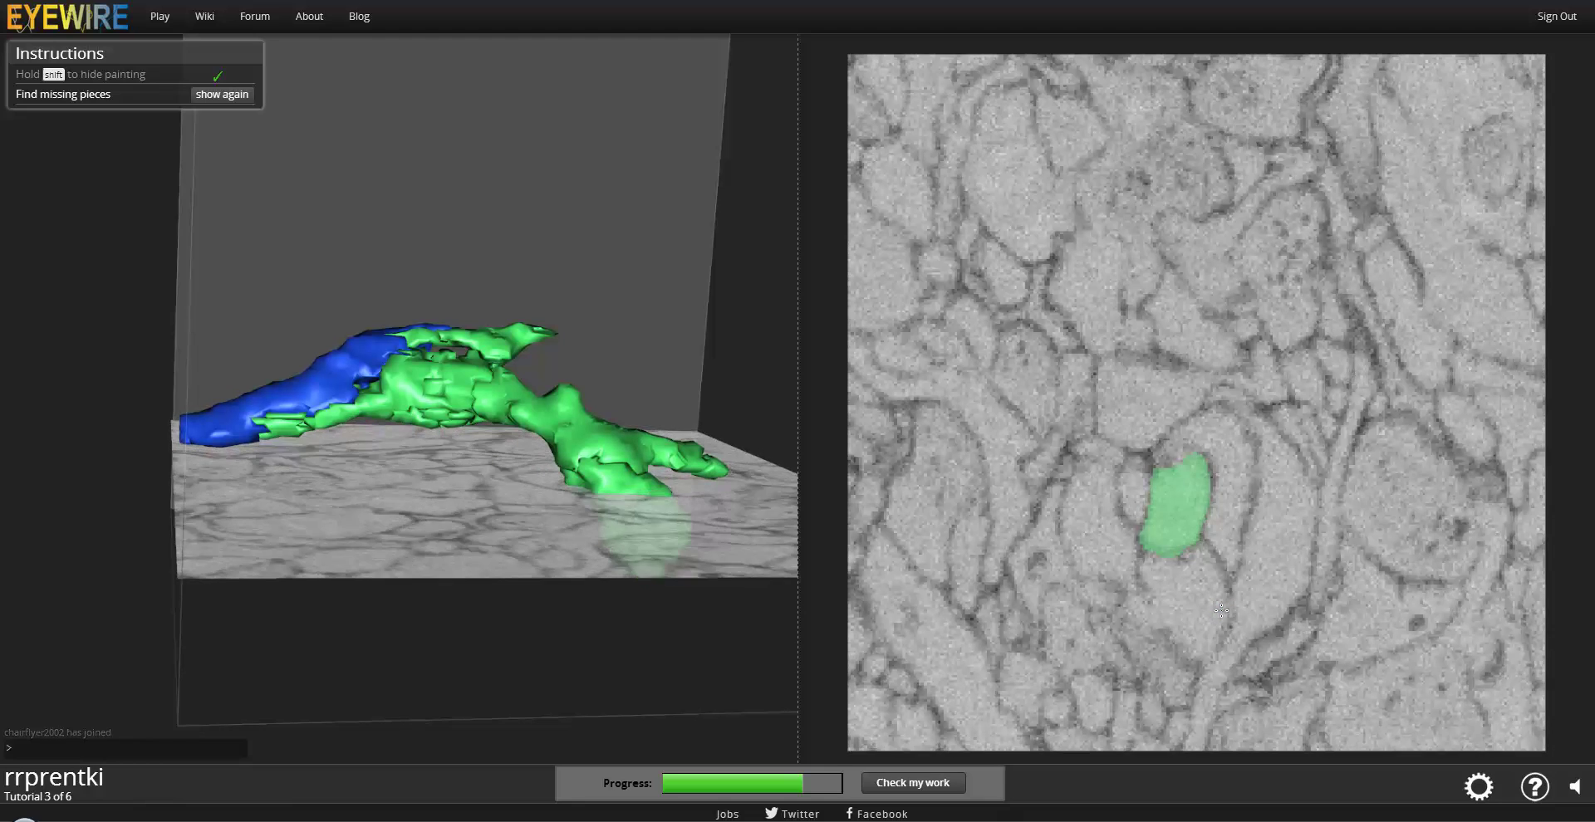
pyautogui.scroll(-2, 1221, 610)
pyautogui.scroll(-2, 1221, 610)
pyautogui.scroll(-2, 1221, 610)
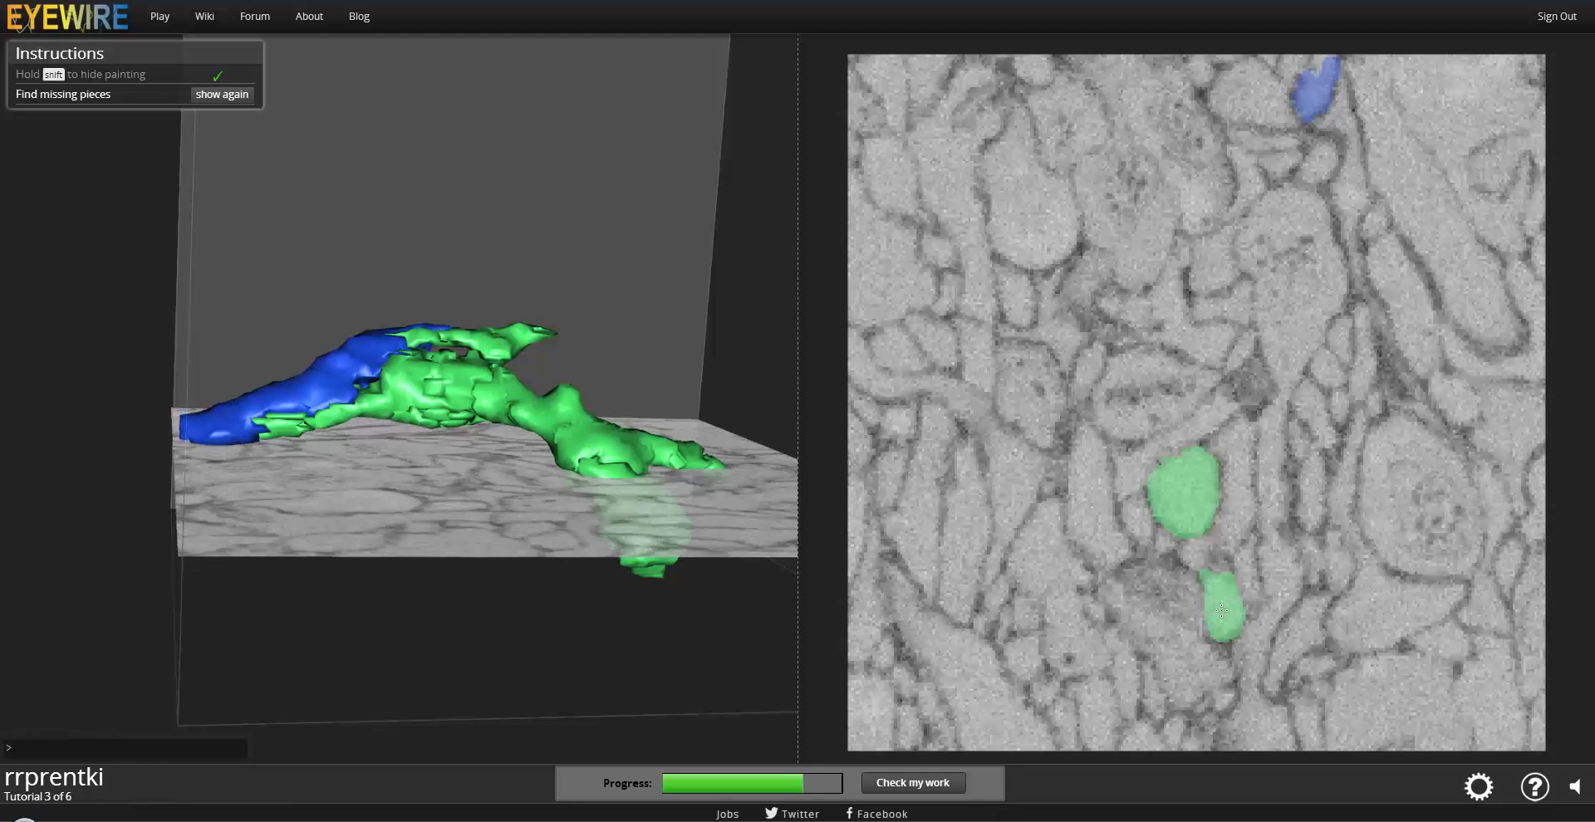
pyautogui.scroll(-2, 1221, 610)
pyautogui.scroll(1, 1221, 610)
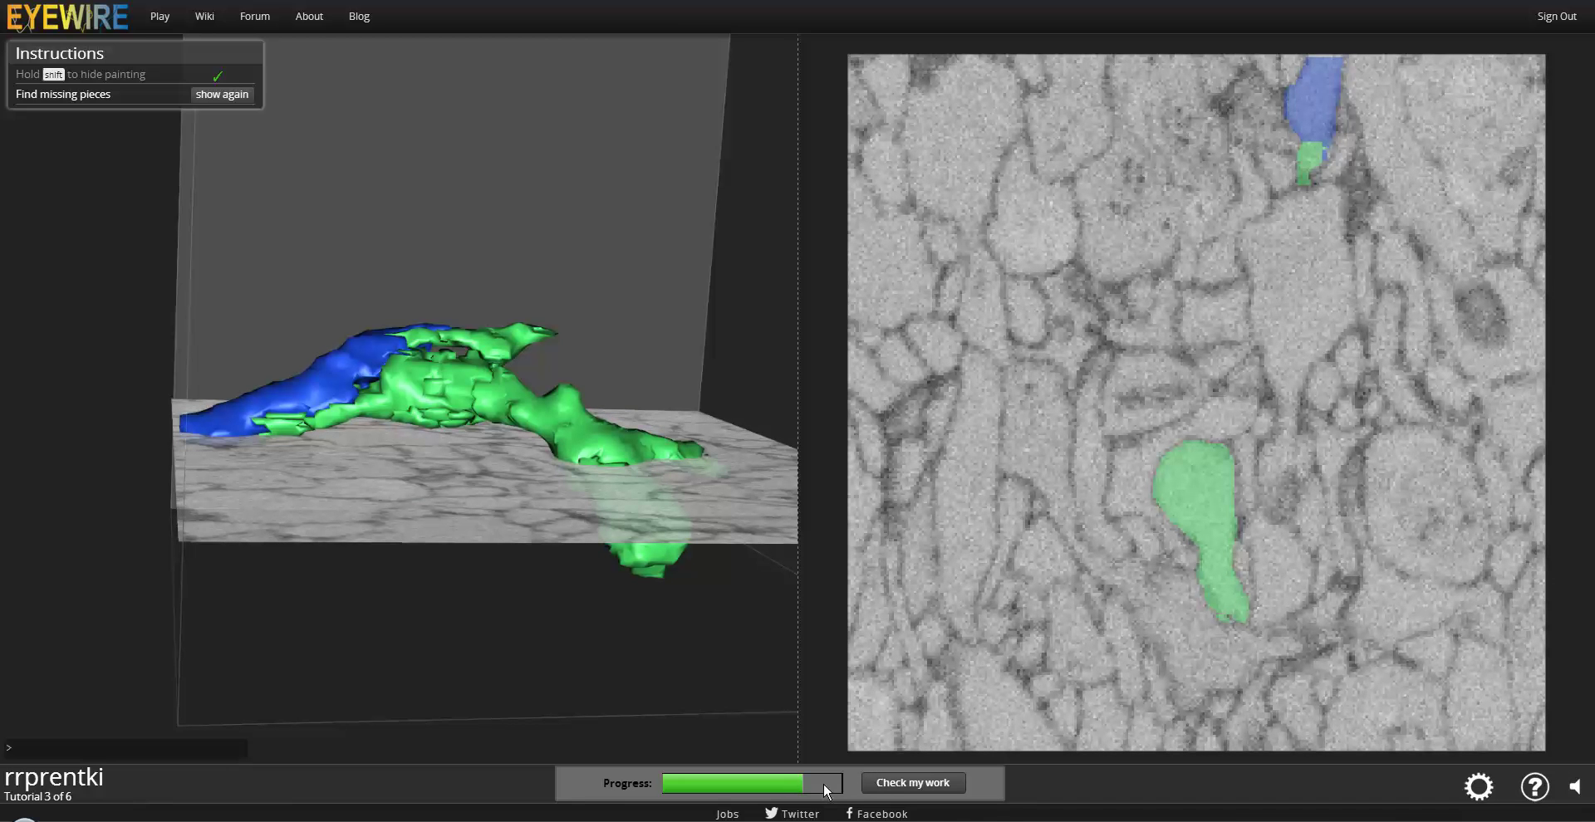
pyautogui.moveTo(605, 402)
pyautogui.mouseDown()
pyautogui.moveTo(591, 555)
pyautogui.moveTo(644, 377)
pyautogui.moveTo(560, 430)
pyautogui.moveTo(516, 427)
pyautogui.moveTo(545, 270)
pyautogui.mouseUp()
pyautogui.moveTo(514, 337)
pyautogui.mouseDown()
pyautogui.moveTo(516, 271)
pyautogui.moveTo(421, 379)
pyautogui.mouseUp()
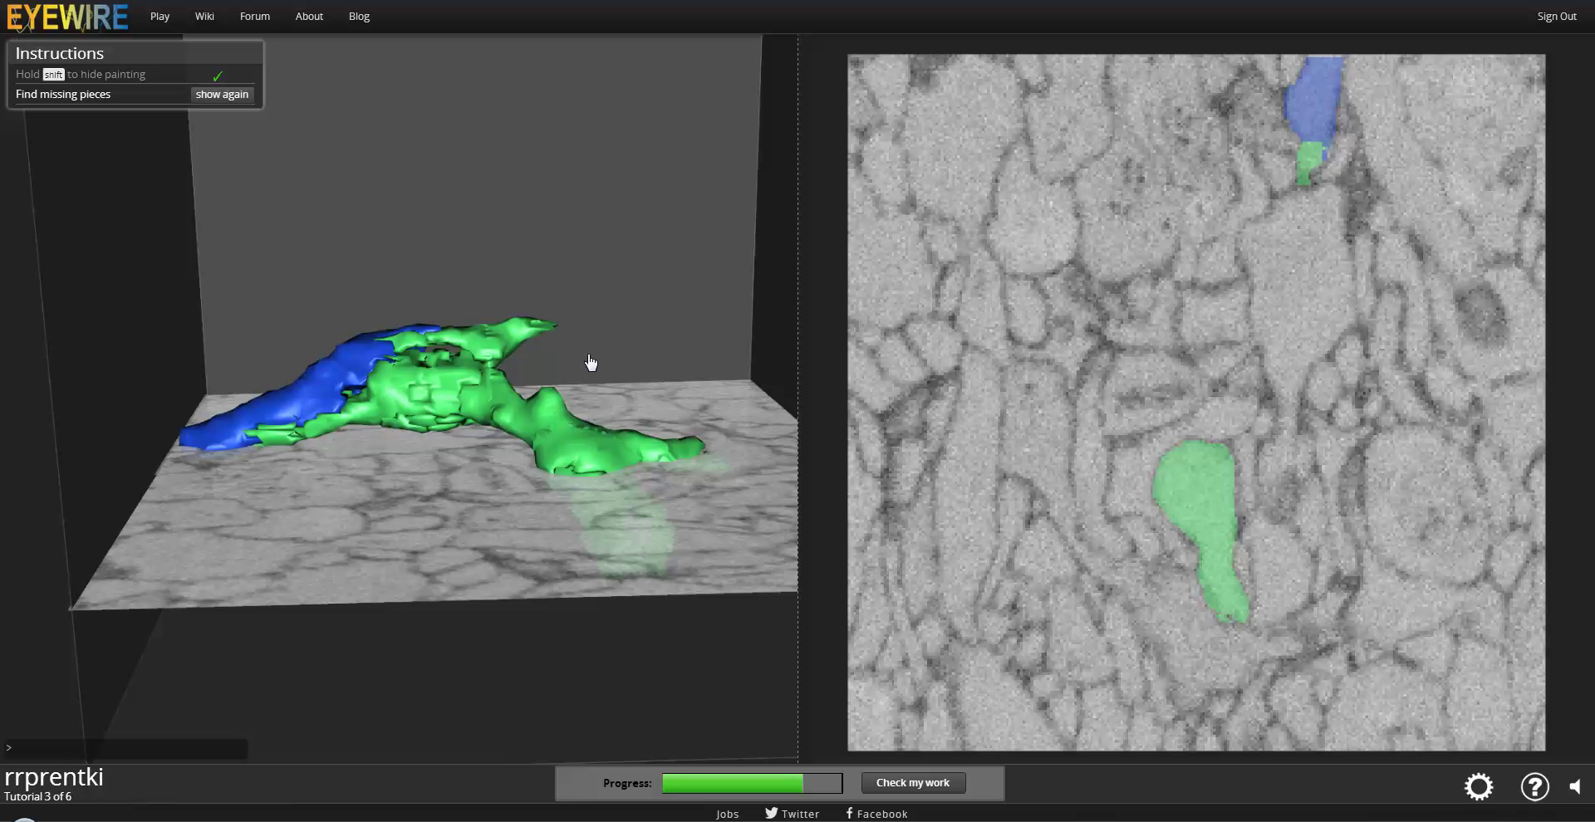
pyautogui.moveTo(590, 363); pyautogui.dragTo(496, 386)
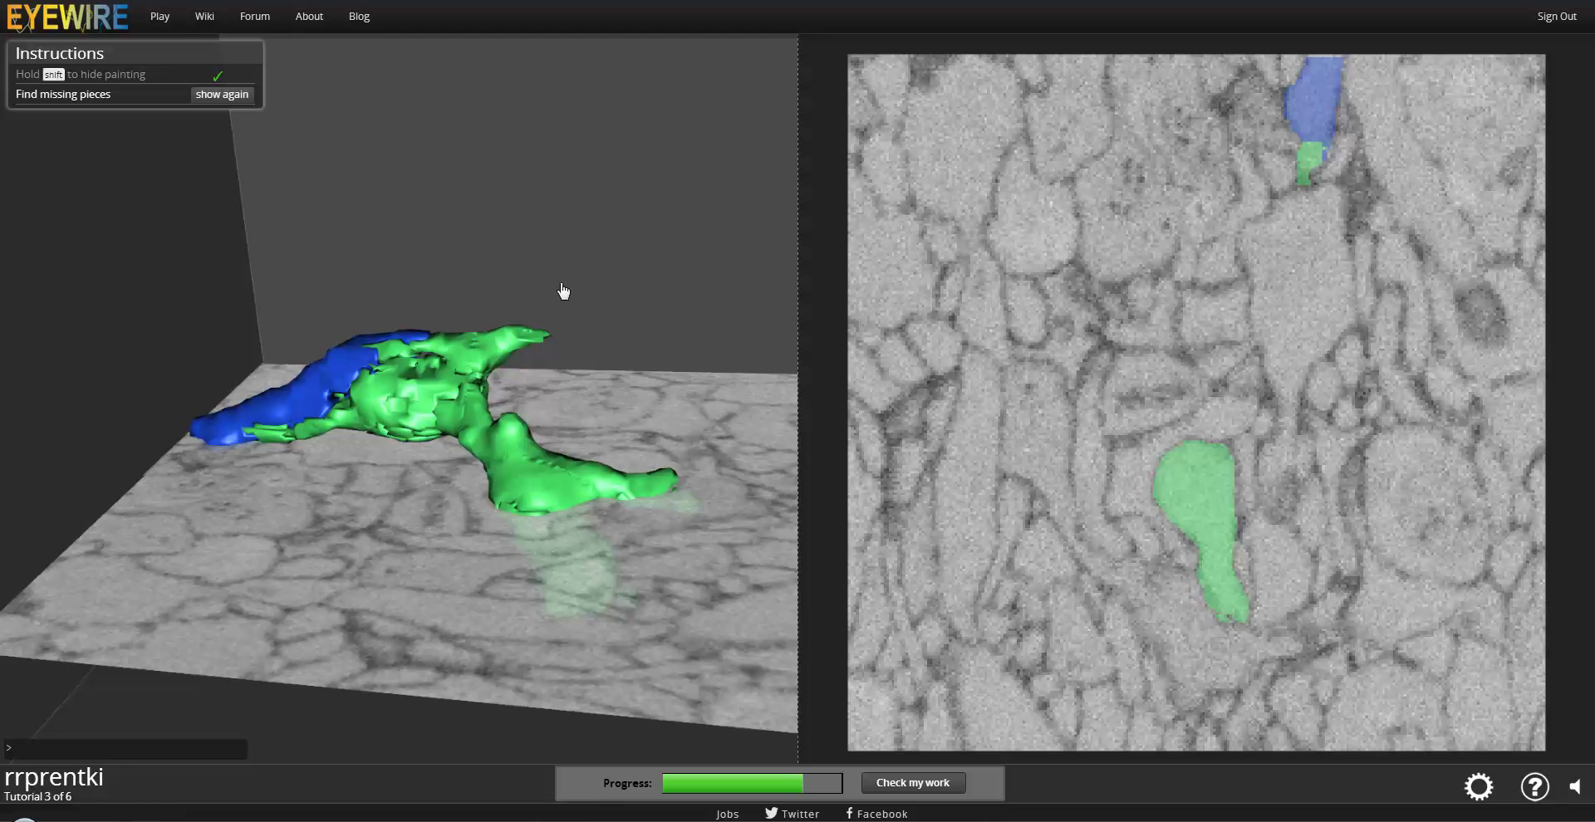
# Step: Jump the slice to the neuron point and paint the unfilled areas along the trace green
pyautogui.click(417, 370)
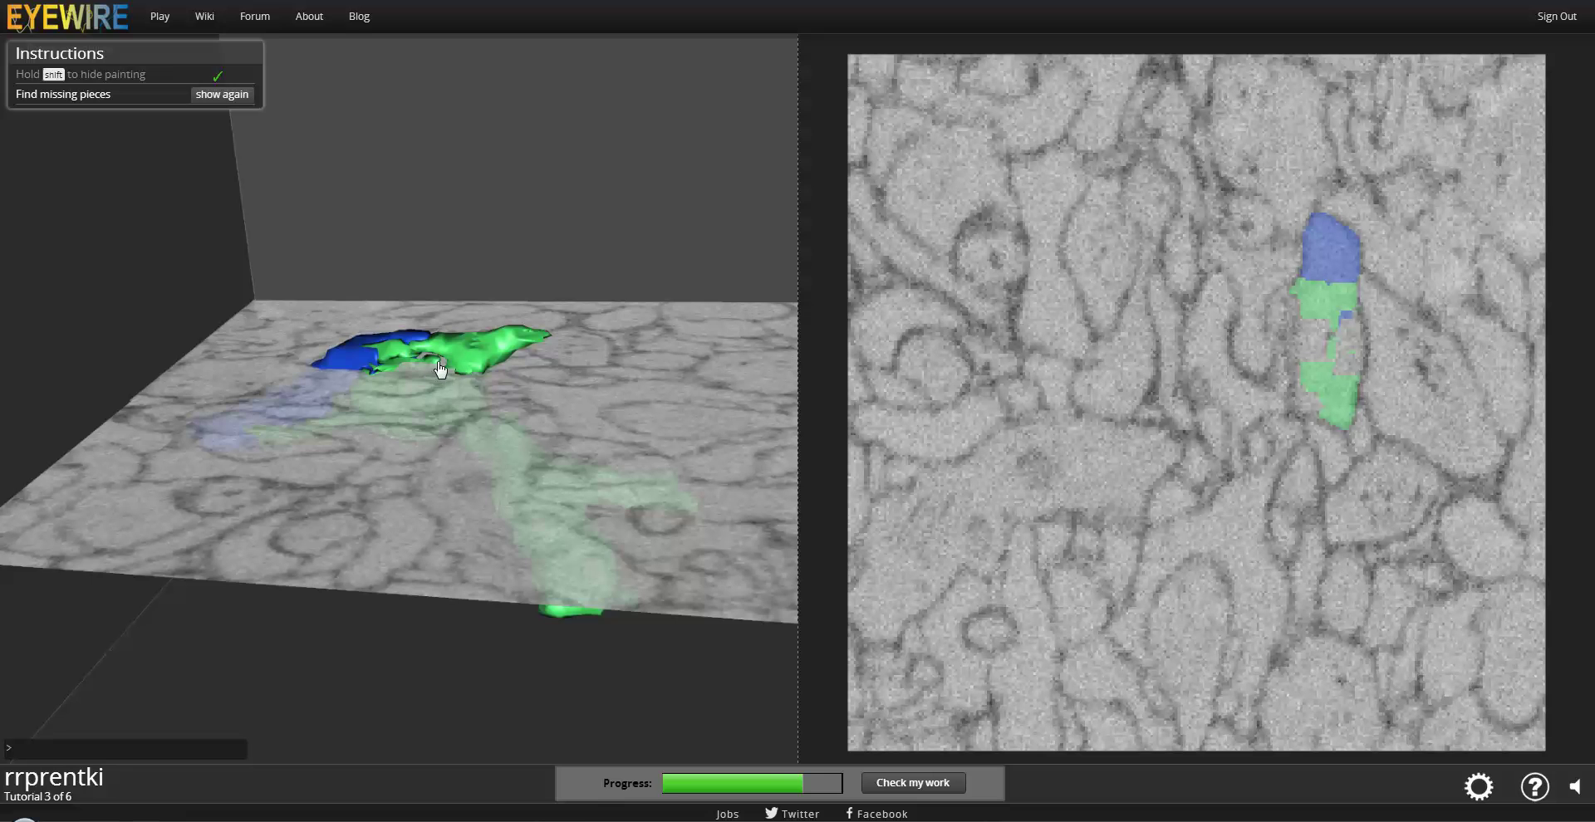
pyautogui.moveTo(431, 416); pyautogui.dragTo(445, 386)
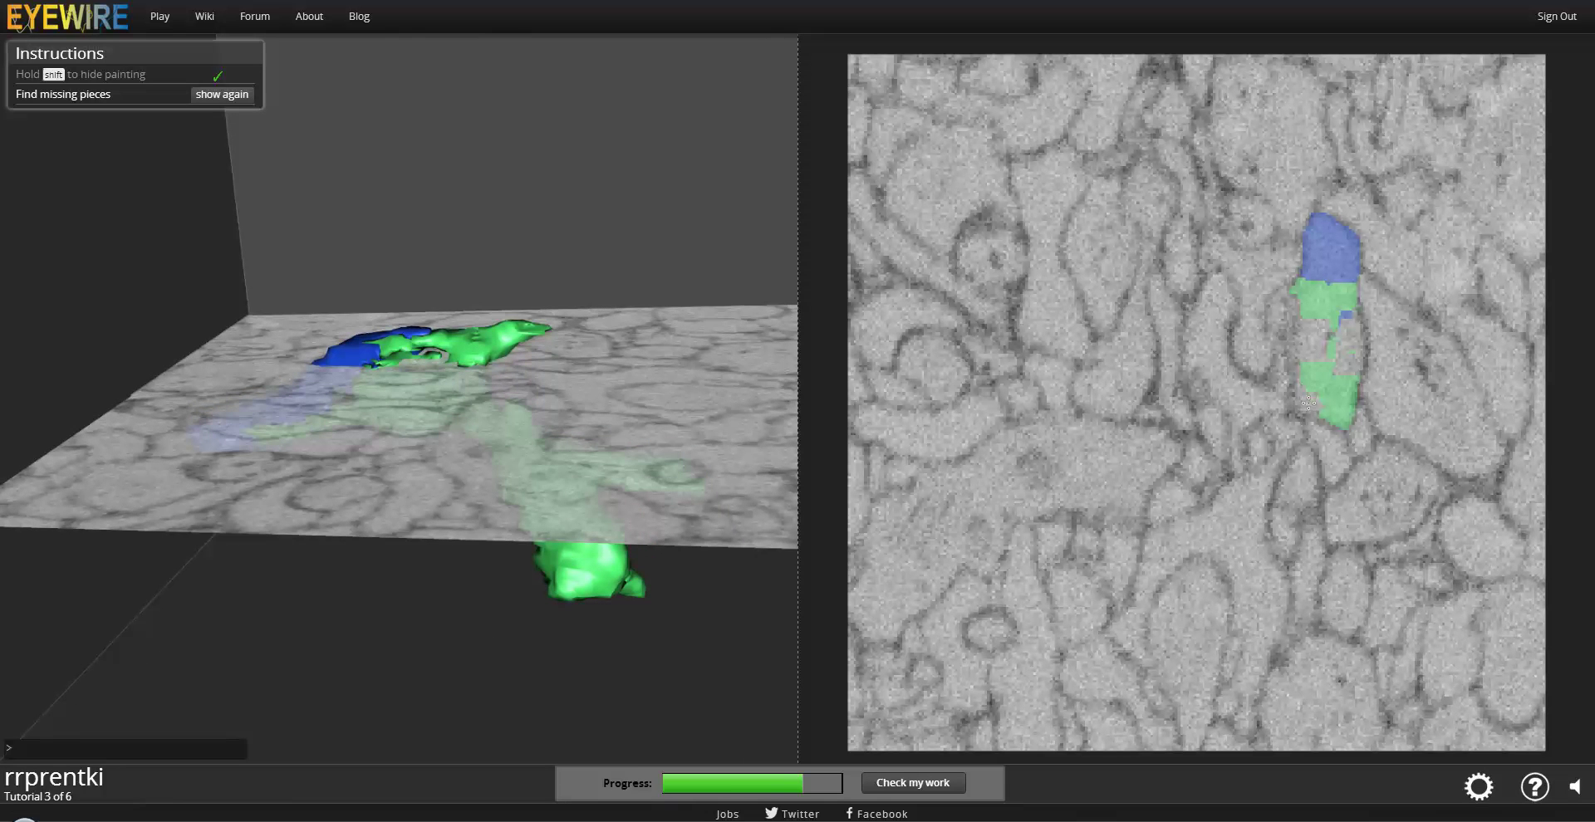
pyautogui.moveTo(1308, 403); pyautogui.dragTo(1324, 329)
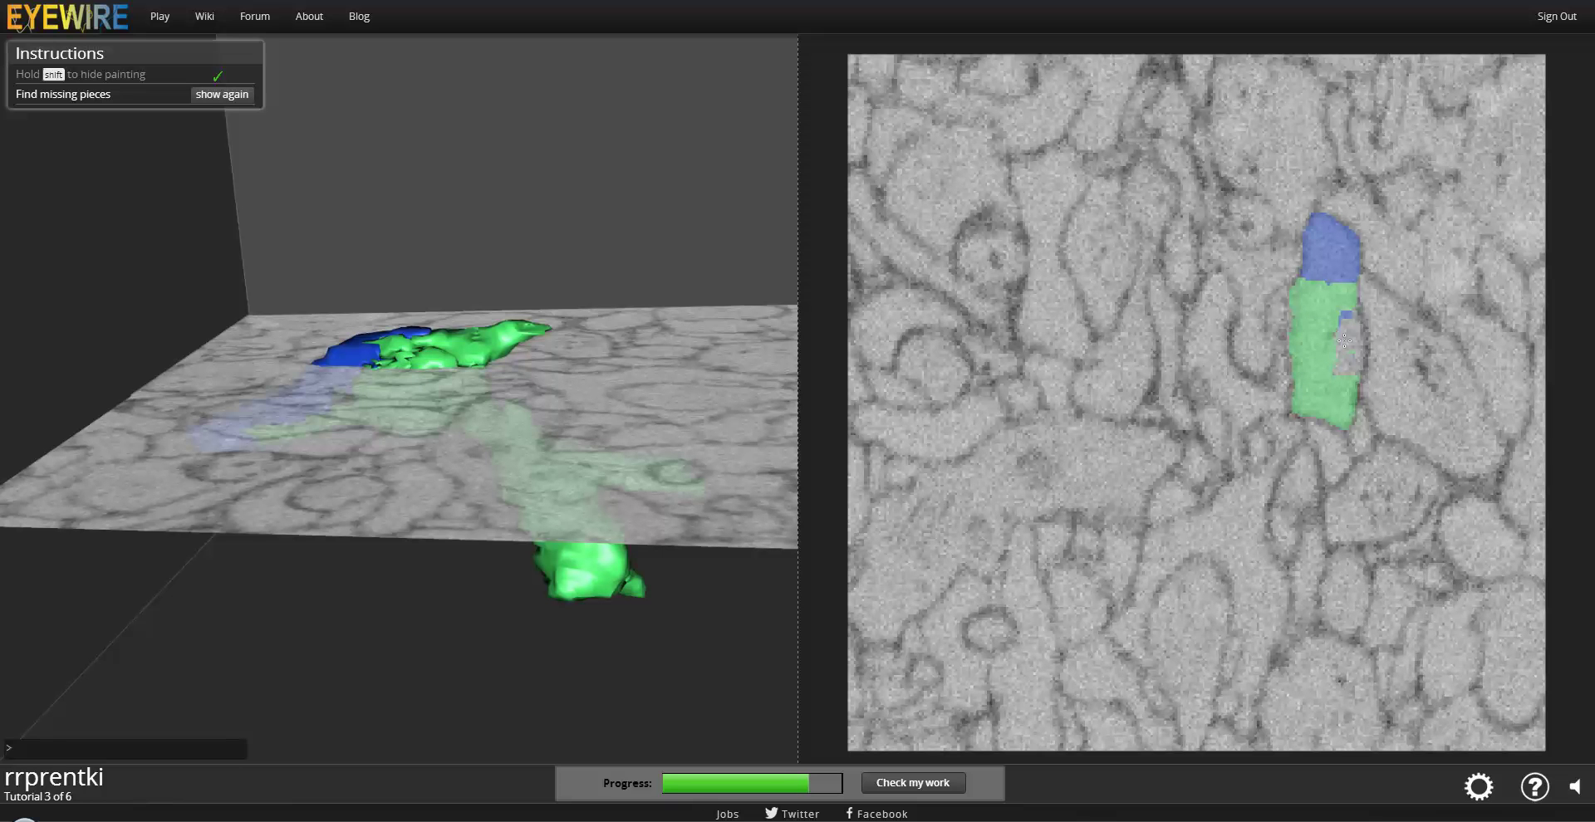
pyautogui.moveTo(1355, 349); pyautogui.dragTo(1360, 337)
# Step: Scroll up through the sections to follow the branch above the slice
pyautogui.scroll(2, 1356, 362)
pyautogui.scroll(2, 1334, 377)
pyautogui.scroll(2, 1314, 392)
pyautogui.scroll(2, 1293, 407)
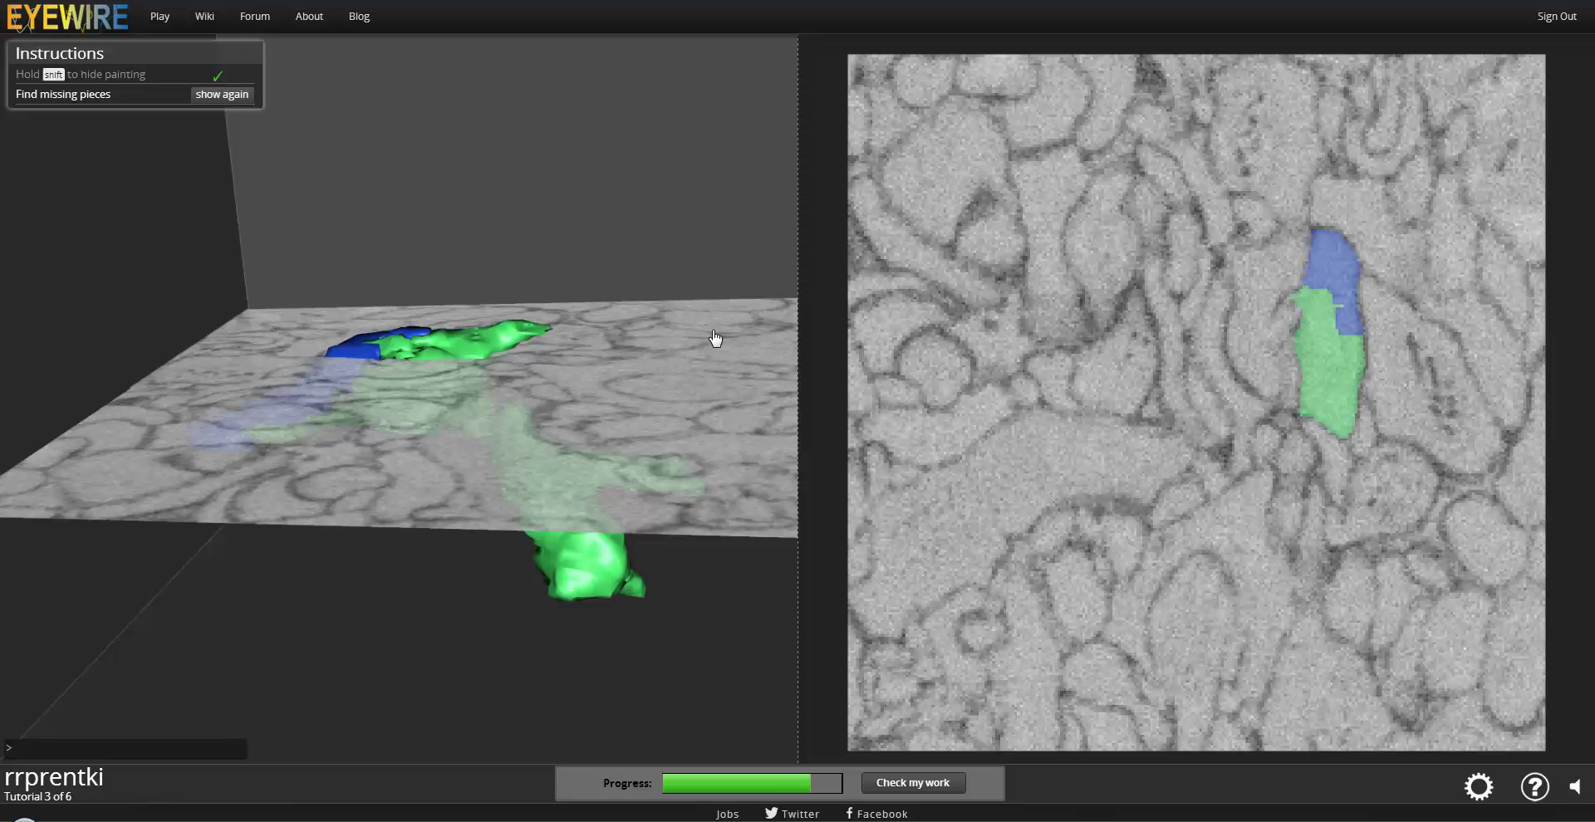
pyautogui.scroll(1, 1323, 433)
pyautogui.scroll(1, 1322, 433)
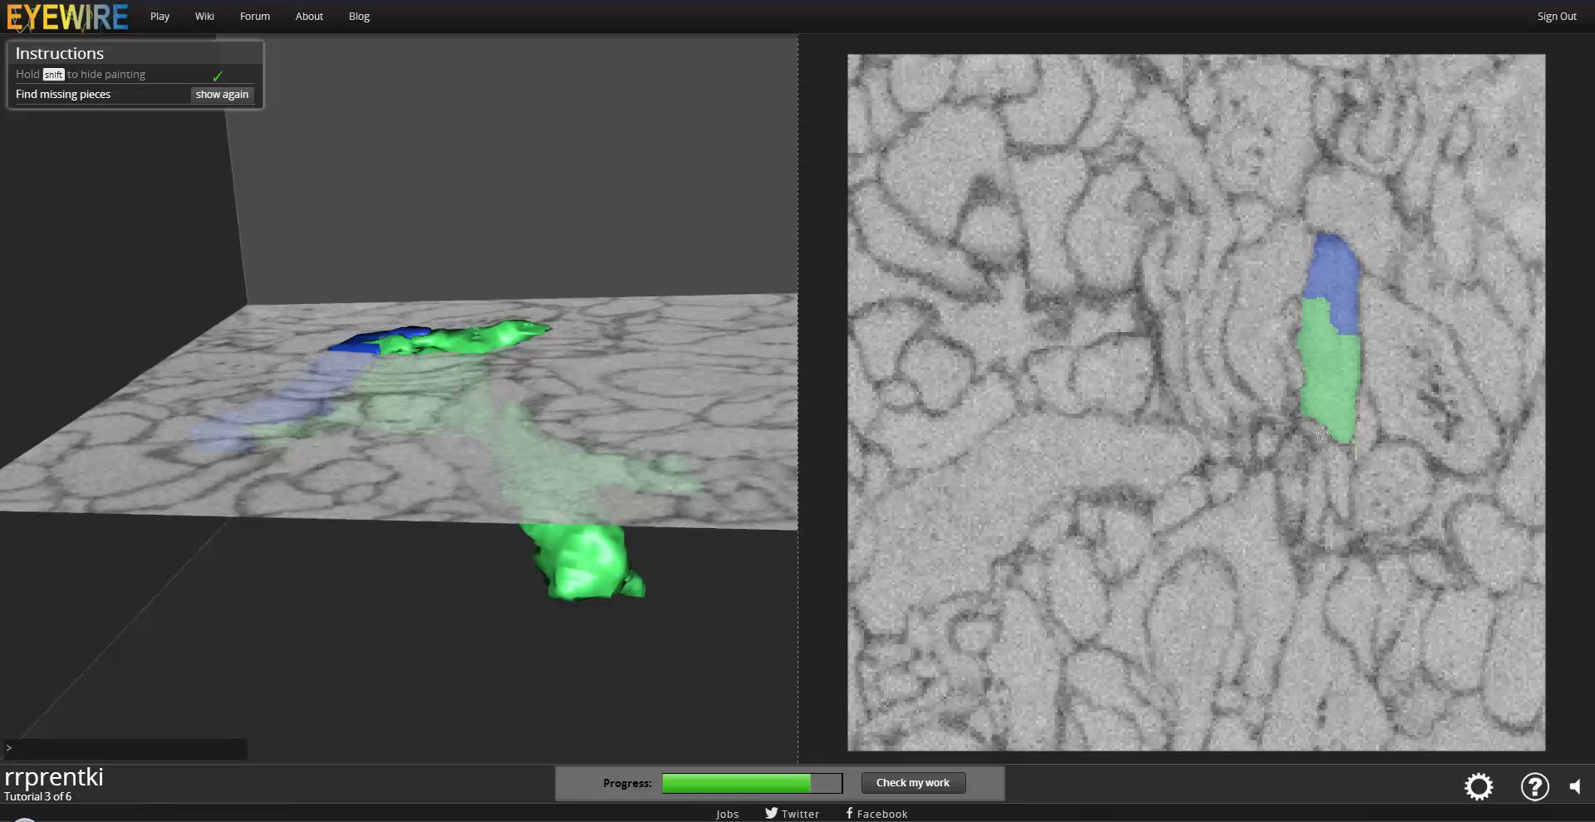
pyautogui.scroll(2, 1322, 433)
pyautogui.scroll(1, 1335, 433)
pyautogui.scroll(1, 1334, 432)
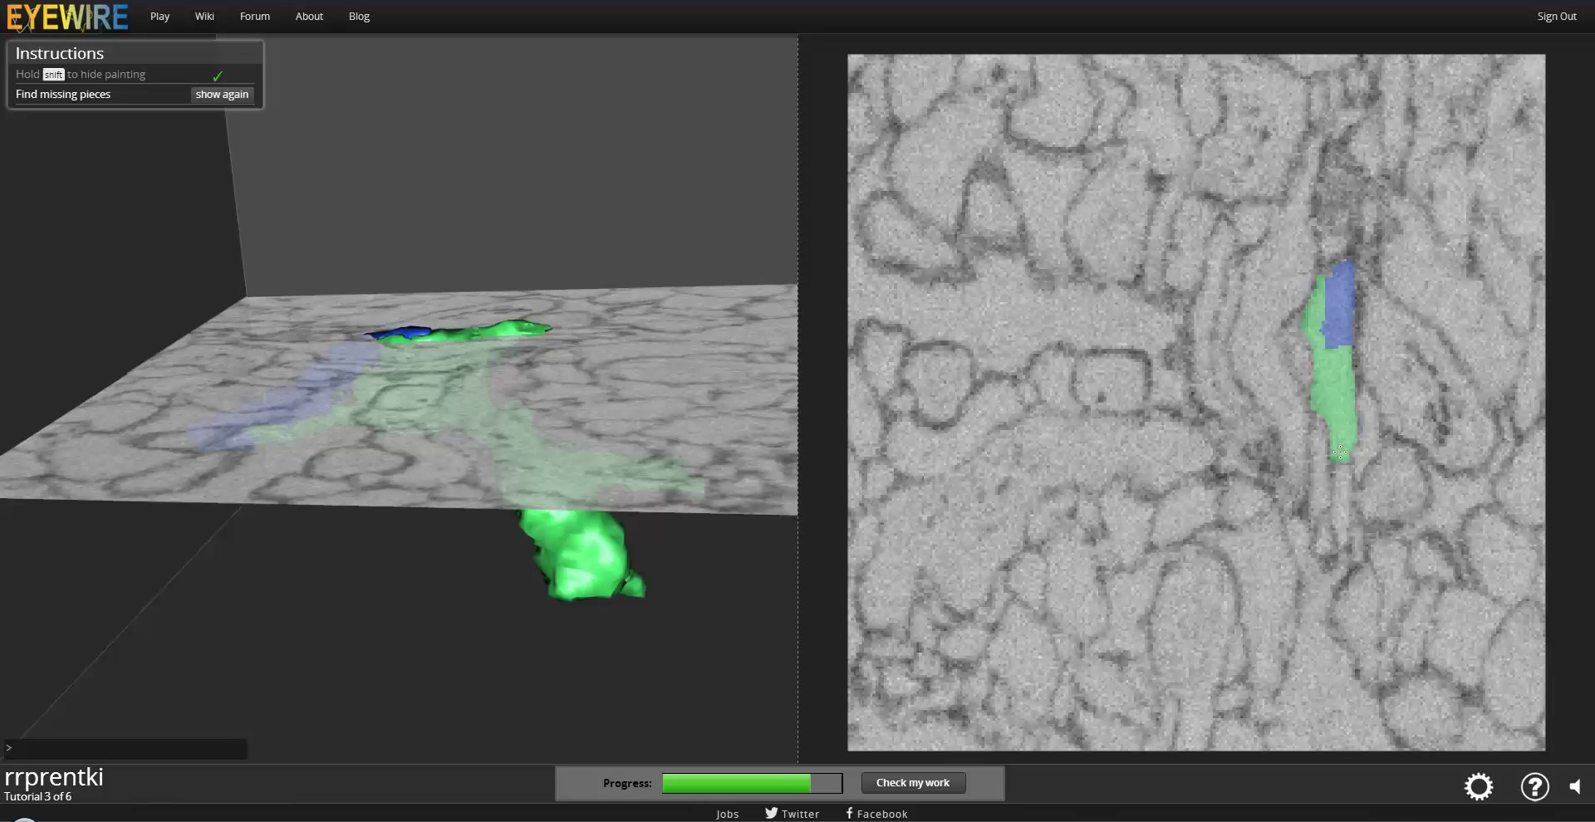
pyautogui.scroll(1, 1338, 444)
pyautogui.scroll(1, 1340, 456)
pyautogui.scroll(1, 1340, 456)
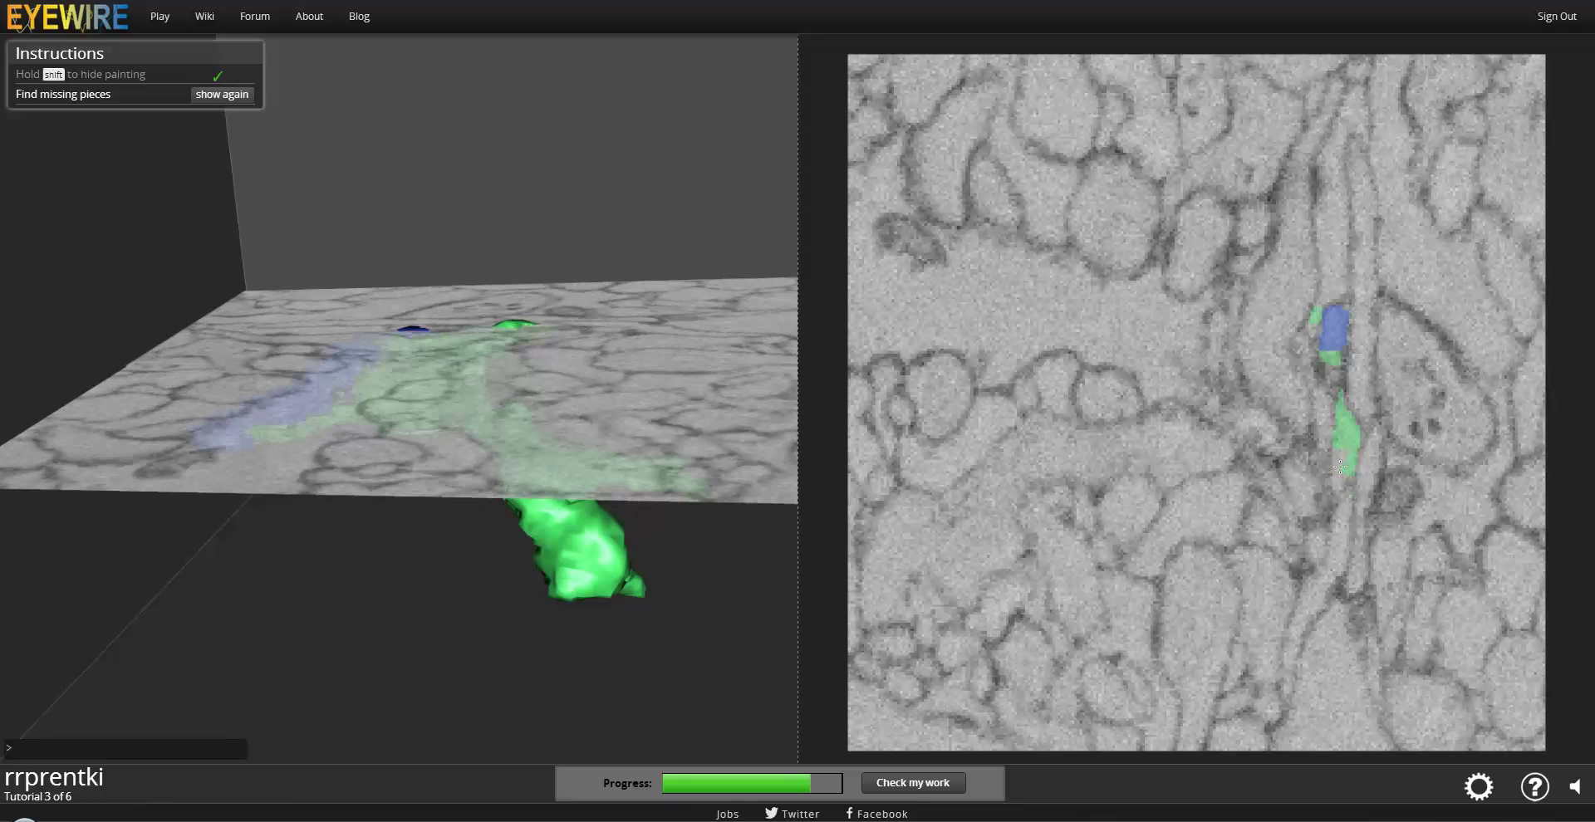
pyautogui.scroll(1, 1342, 470)
pyautogui.scroll(1, 1345, 478)
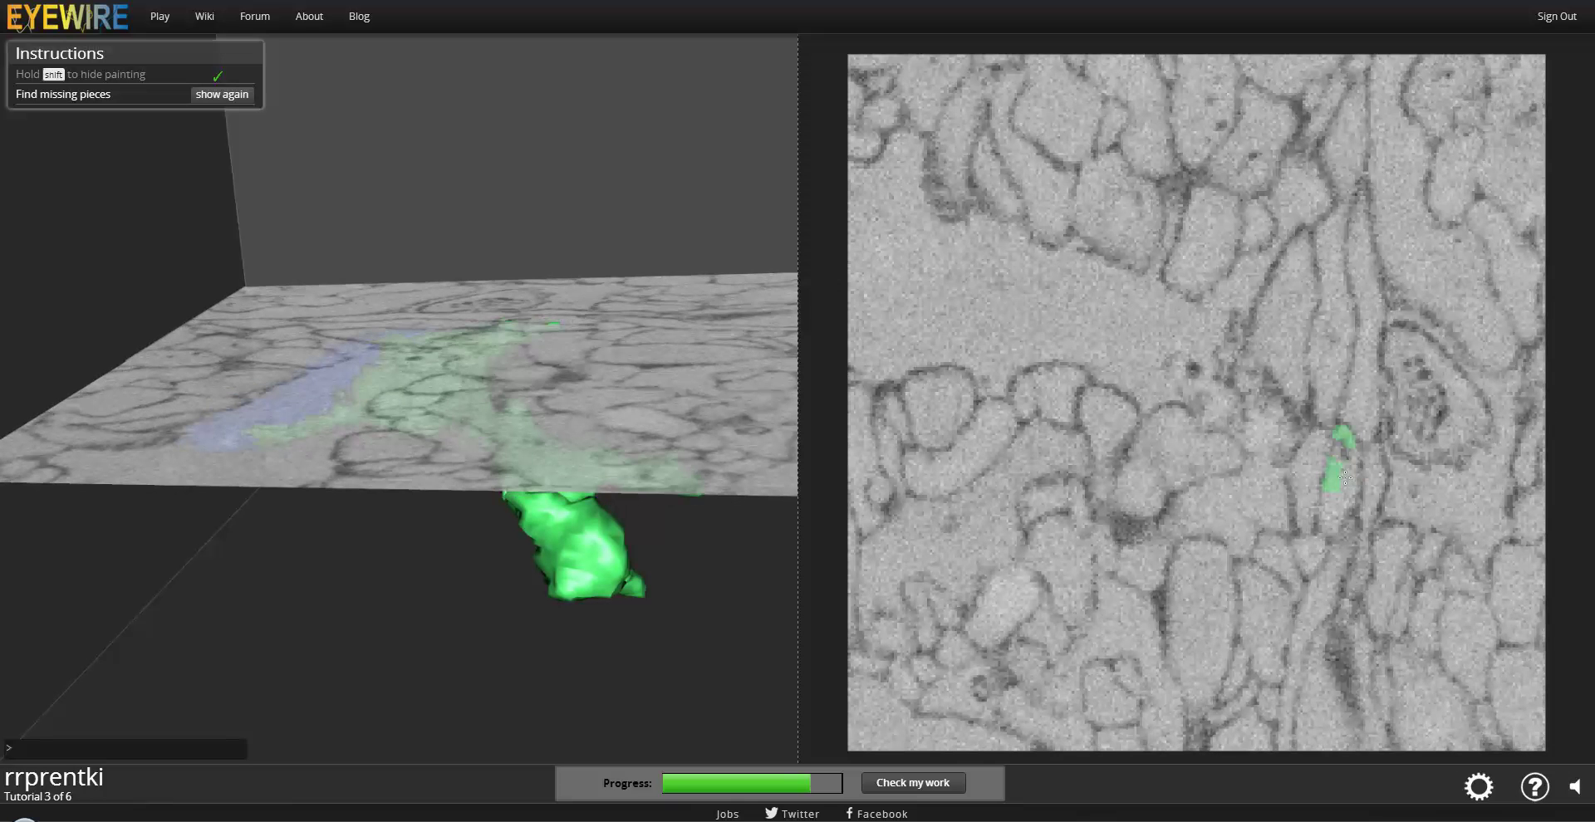
# Step: Add the two missing neighbouring pieces of the upper branch to the green trace
pyautogui.click(1345, 506)
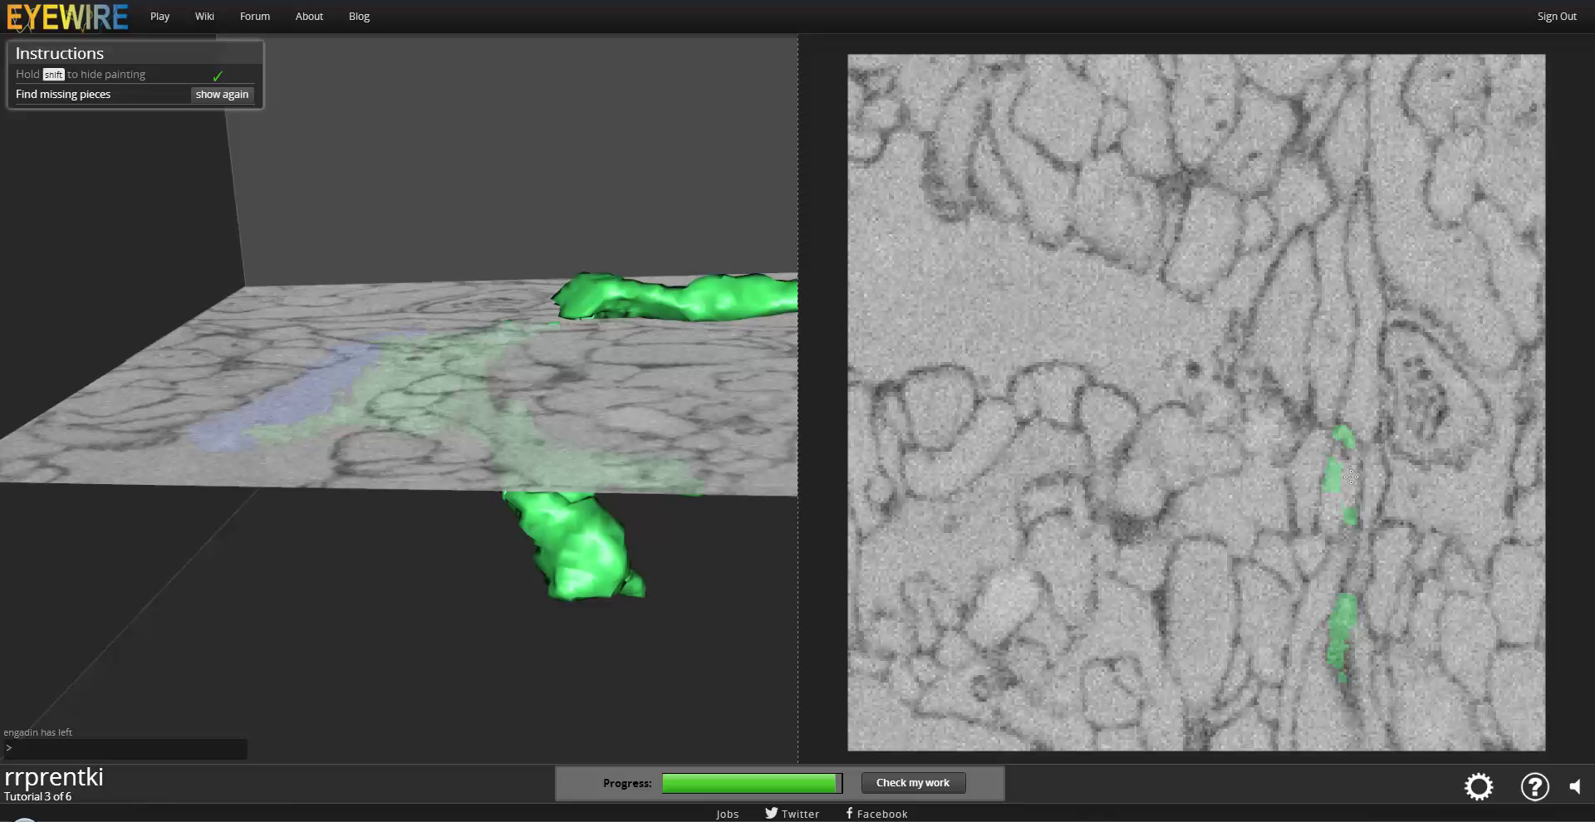
pyautogui.click(1348, 476)
pyautogui.scroll(2, 1326, 517)
pyautogui.scroll(2, 1326, 517)
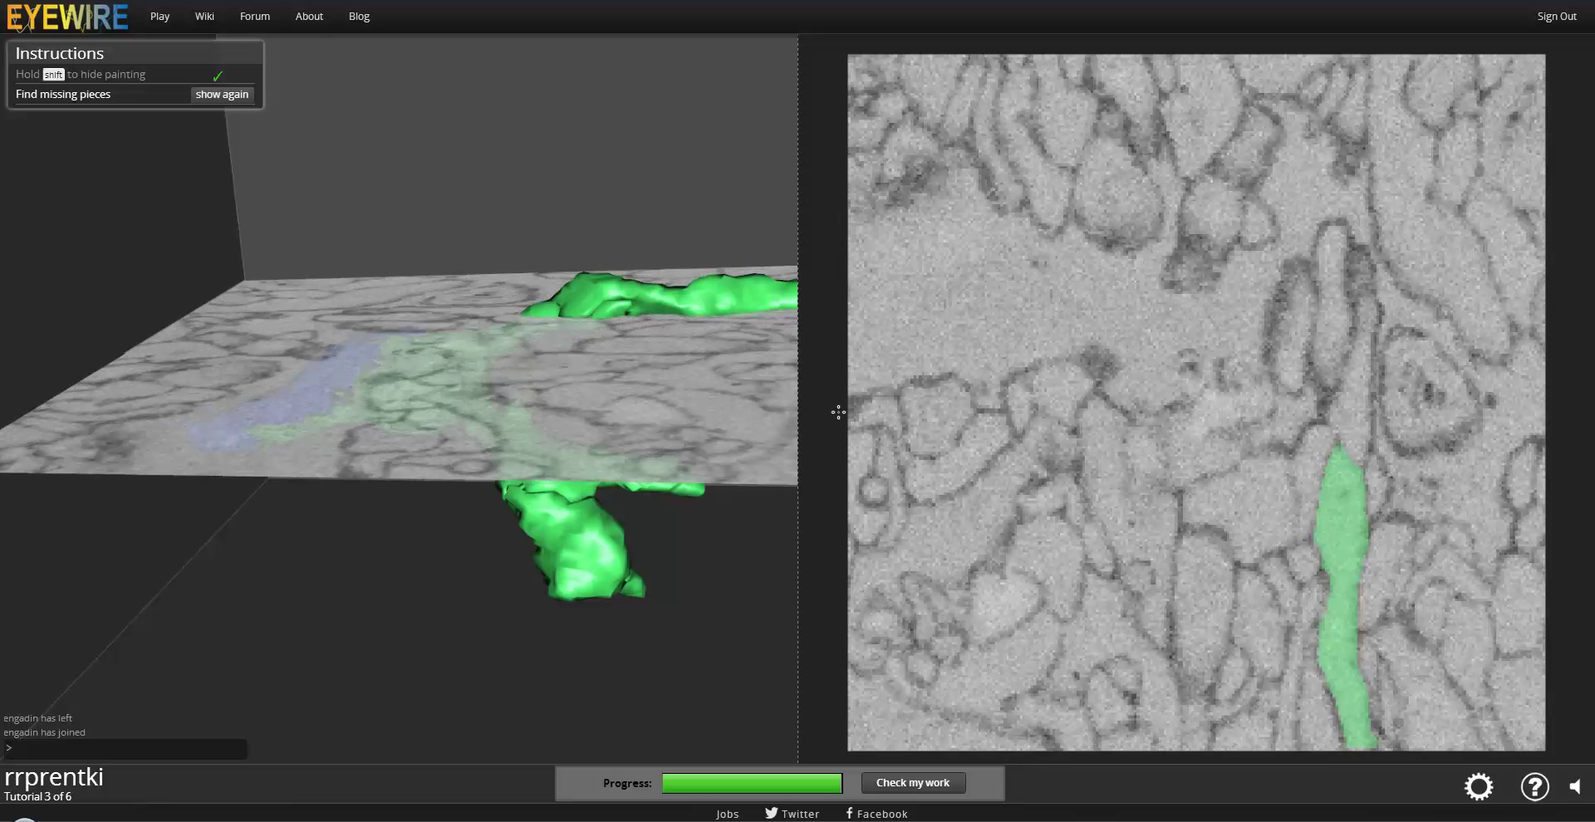
# Step: Rotate the neuron and scroll through sections to review the whole traced branch
pyautogui.moveTo(612, 534); pyautogui.dragTo(613, 383)
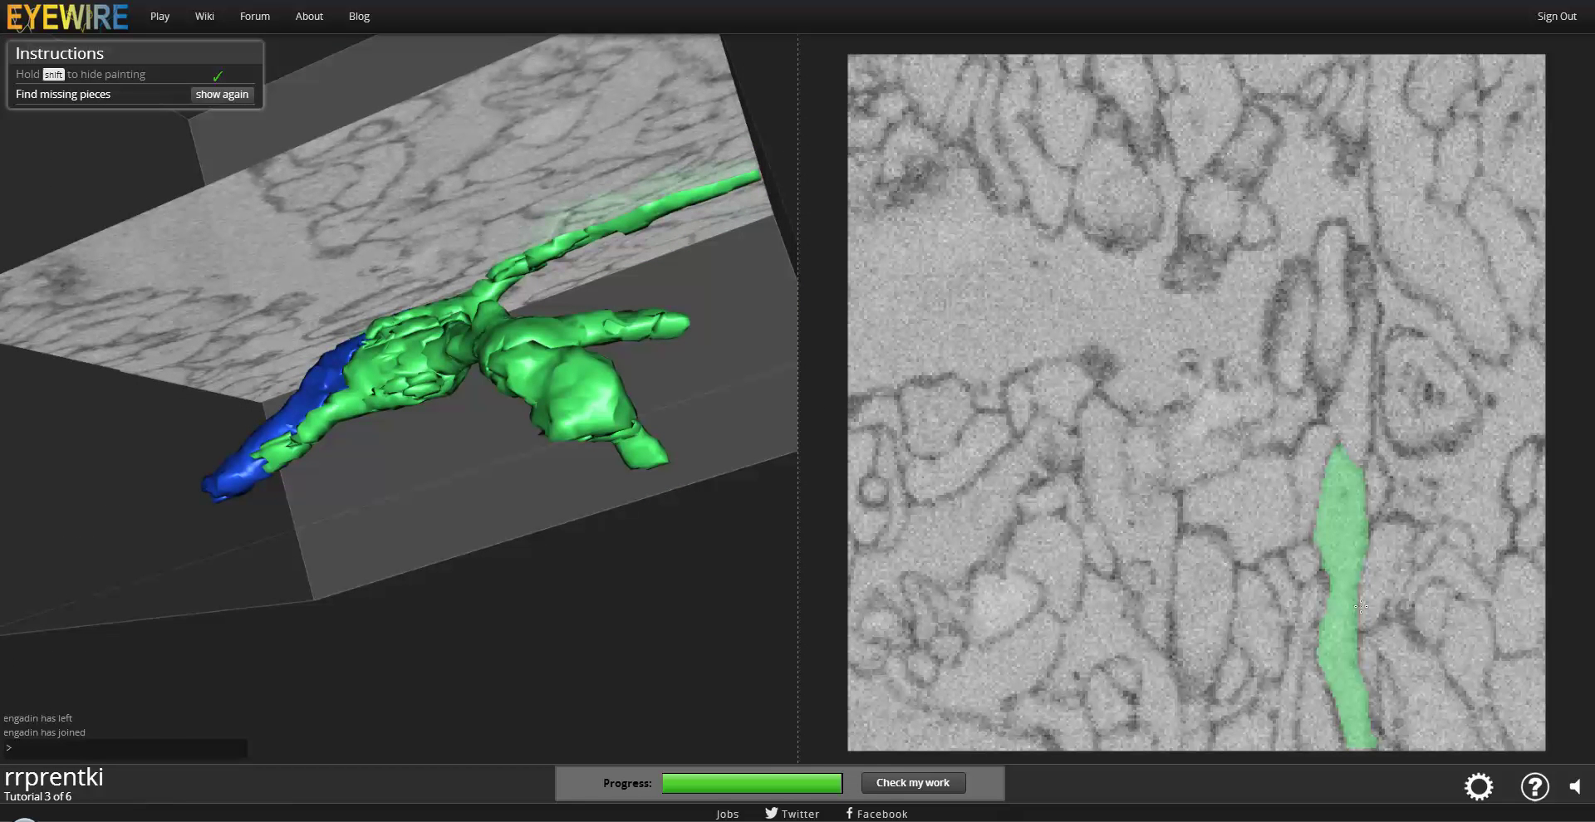
pyautogui.scroll(2, 1360, 606)
pyautogui.scroll(2, 1361, 607)
pyautogui.scroll(2, 1360, 607)
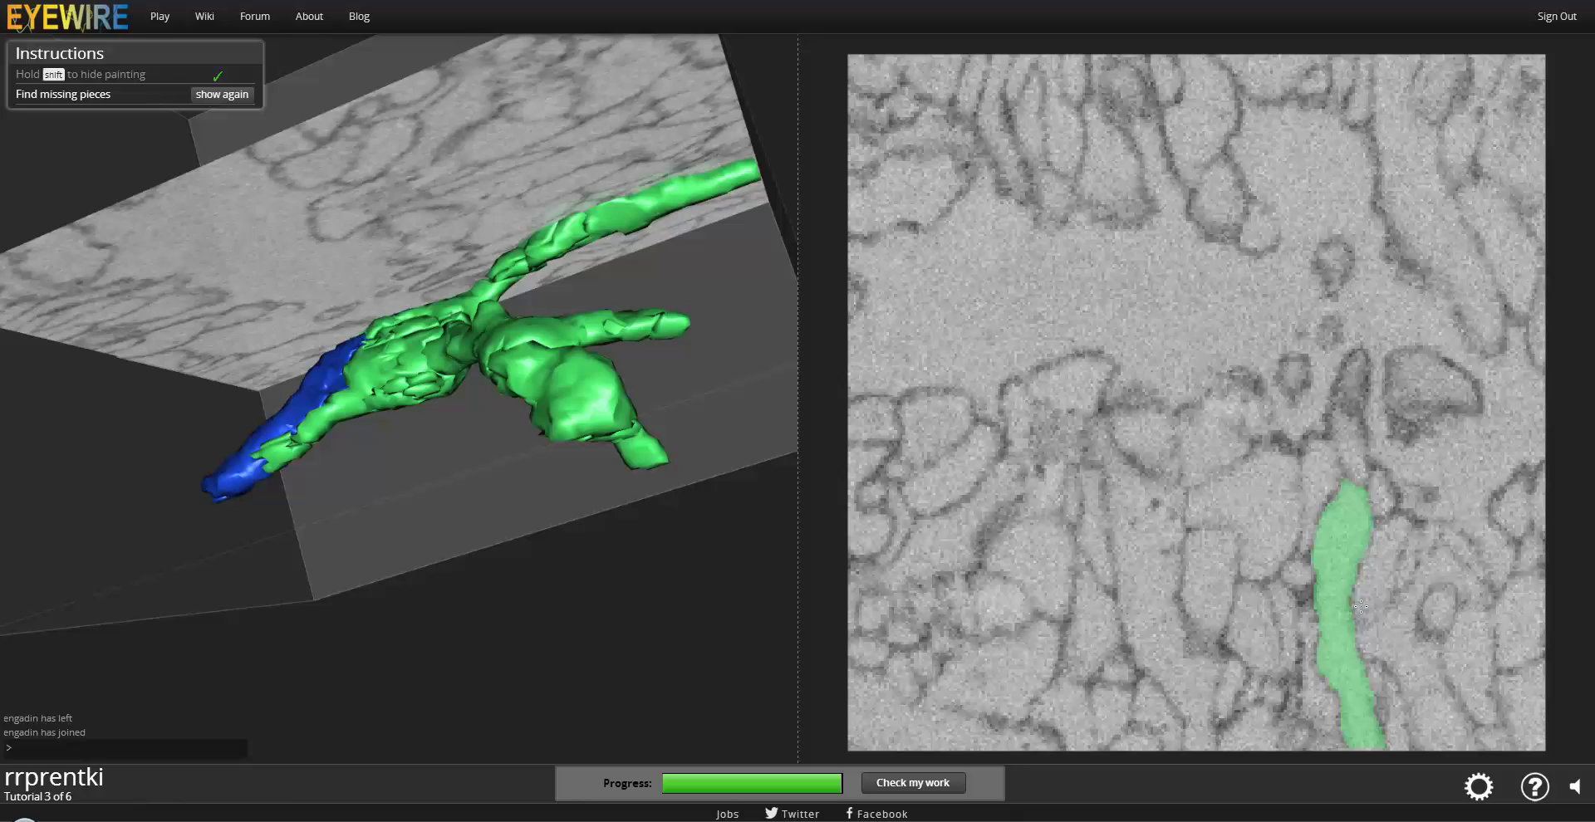
pyautogui.scroll(2, 1361, 606)
pyautogui.scroll(2, 1361, 606)
pyautogui.scroll(2, 1360, 607)
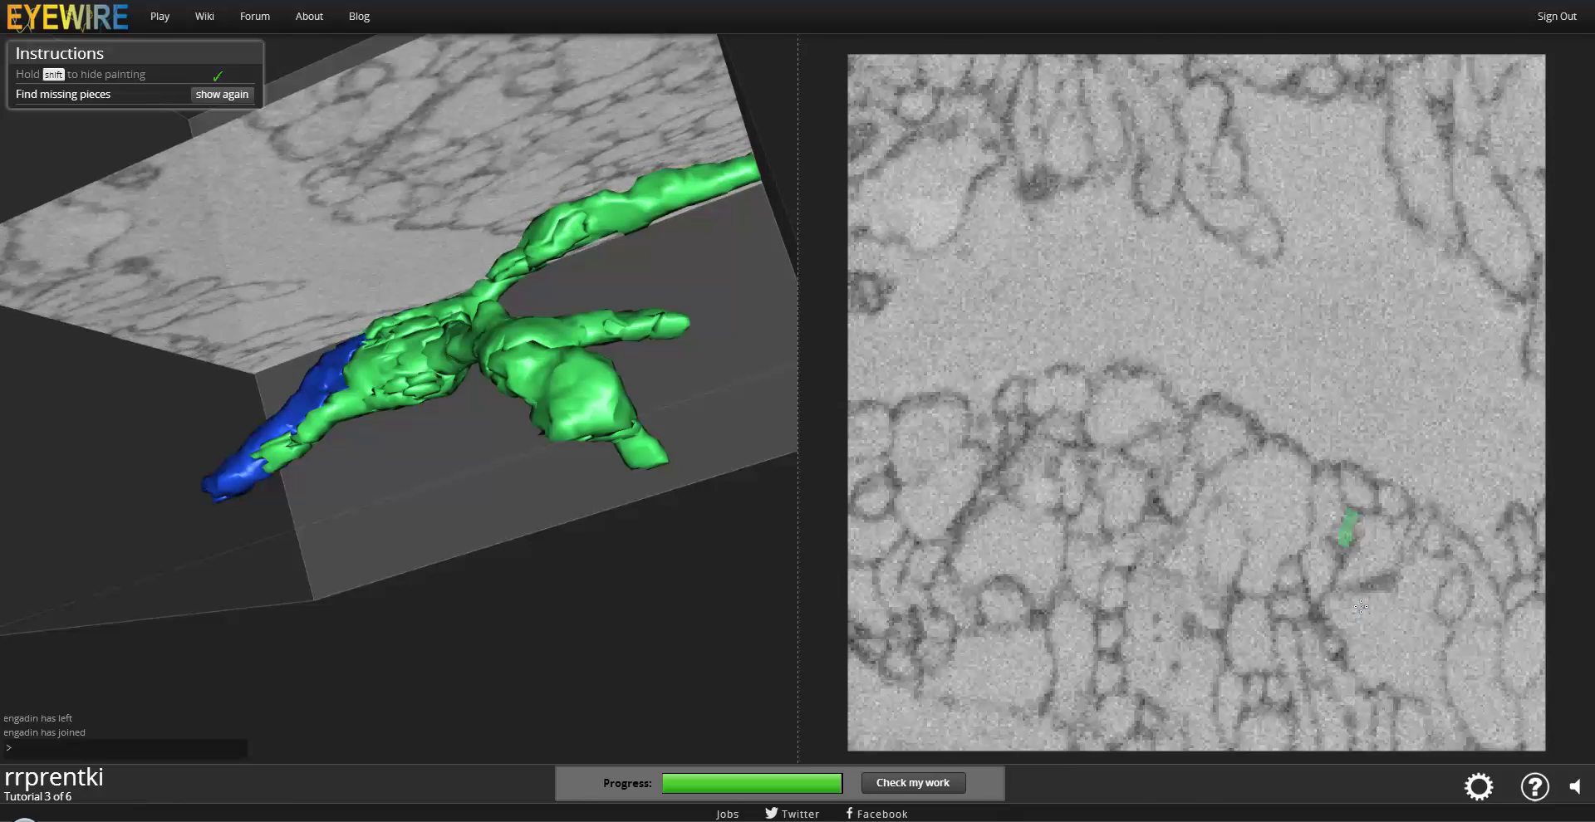
pyautogui.scroll(2, 1361, 606)
pyautogui.scroll(2, 1361, 607)
pyautogui.scroll(-2, 1361, 606)
pyautogui.scroll(-2, 1361, 607)
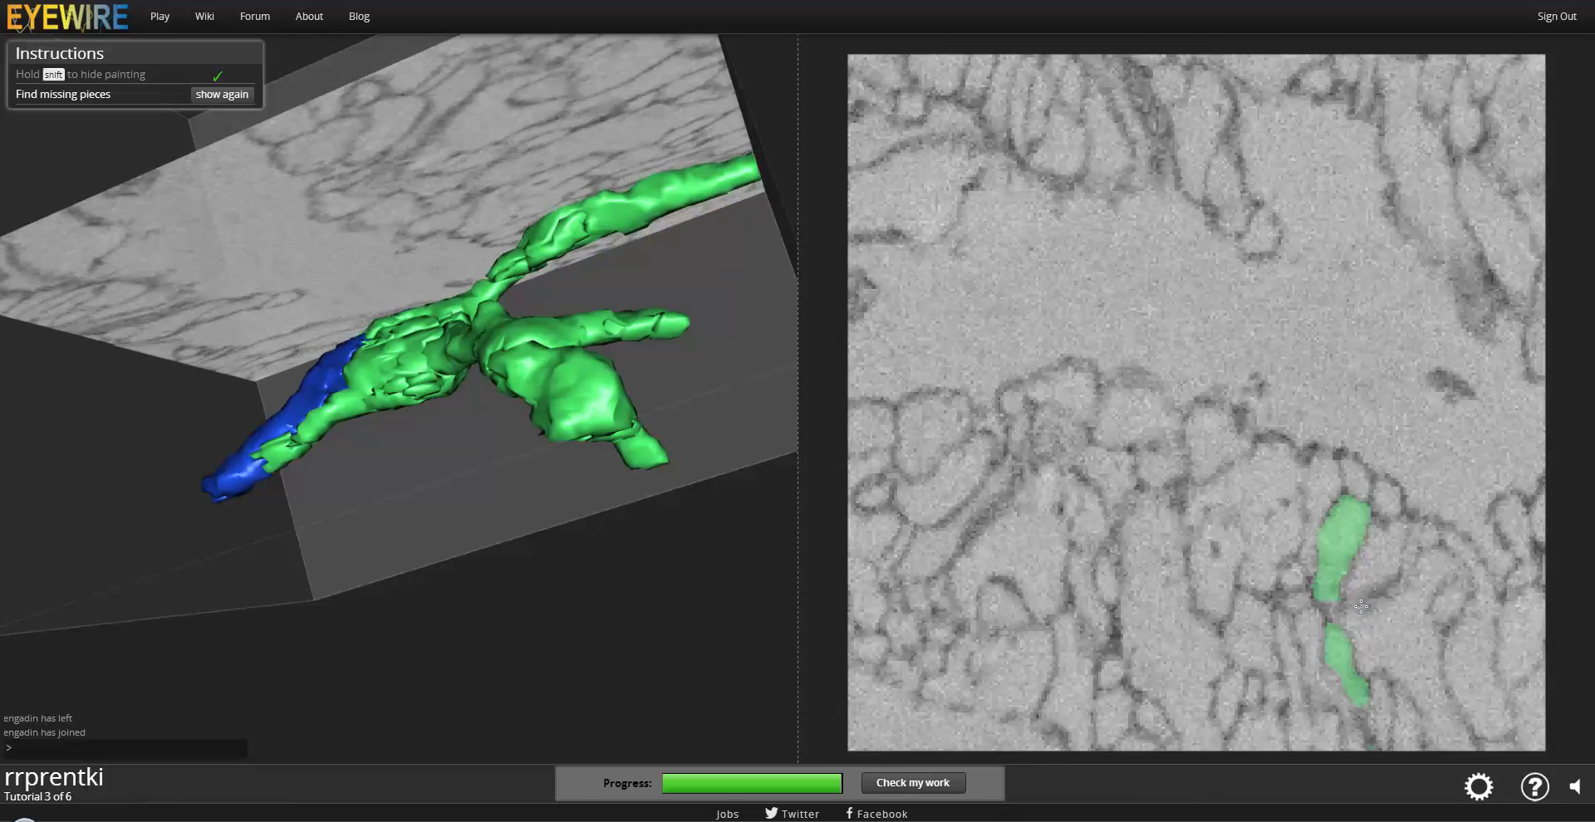
pyautogui.scroll(-2, 1360, 606)
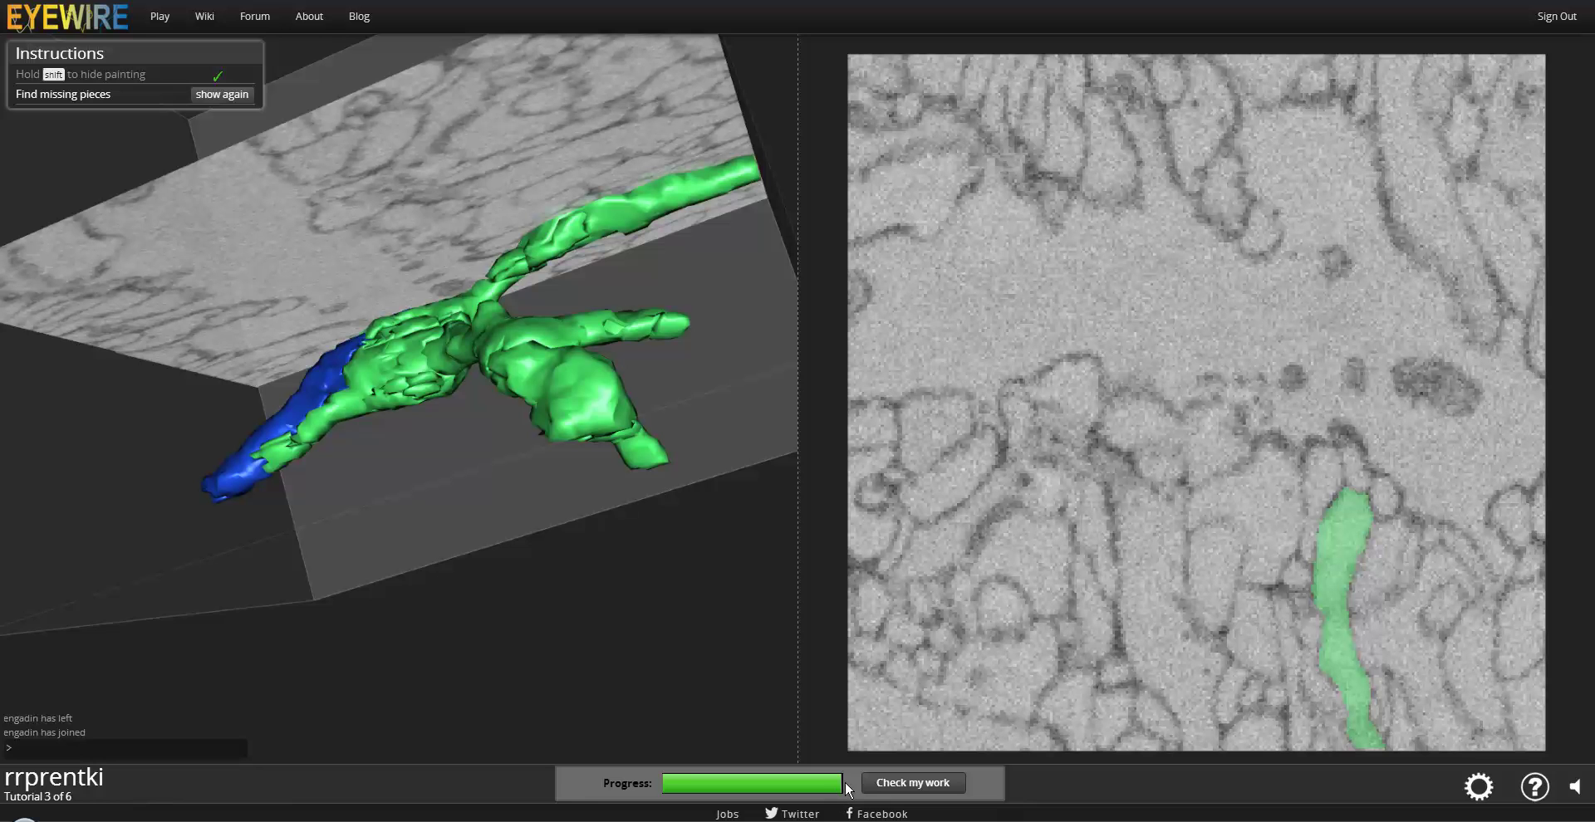
# Step: Submit the trace for checking and open the review of its 99% correct score
pyautogui.click(895, 785)
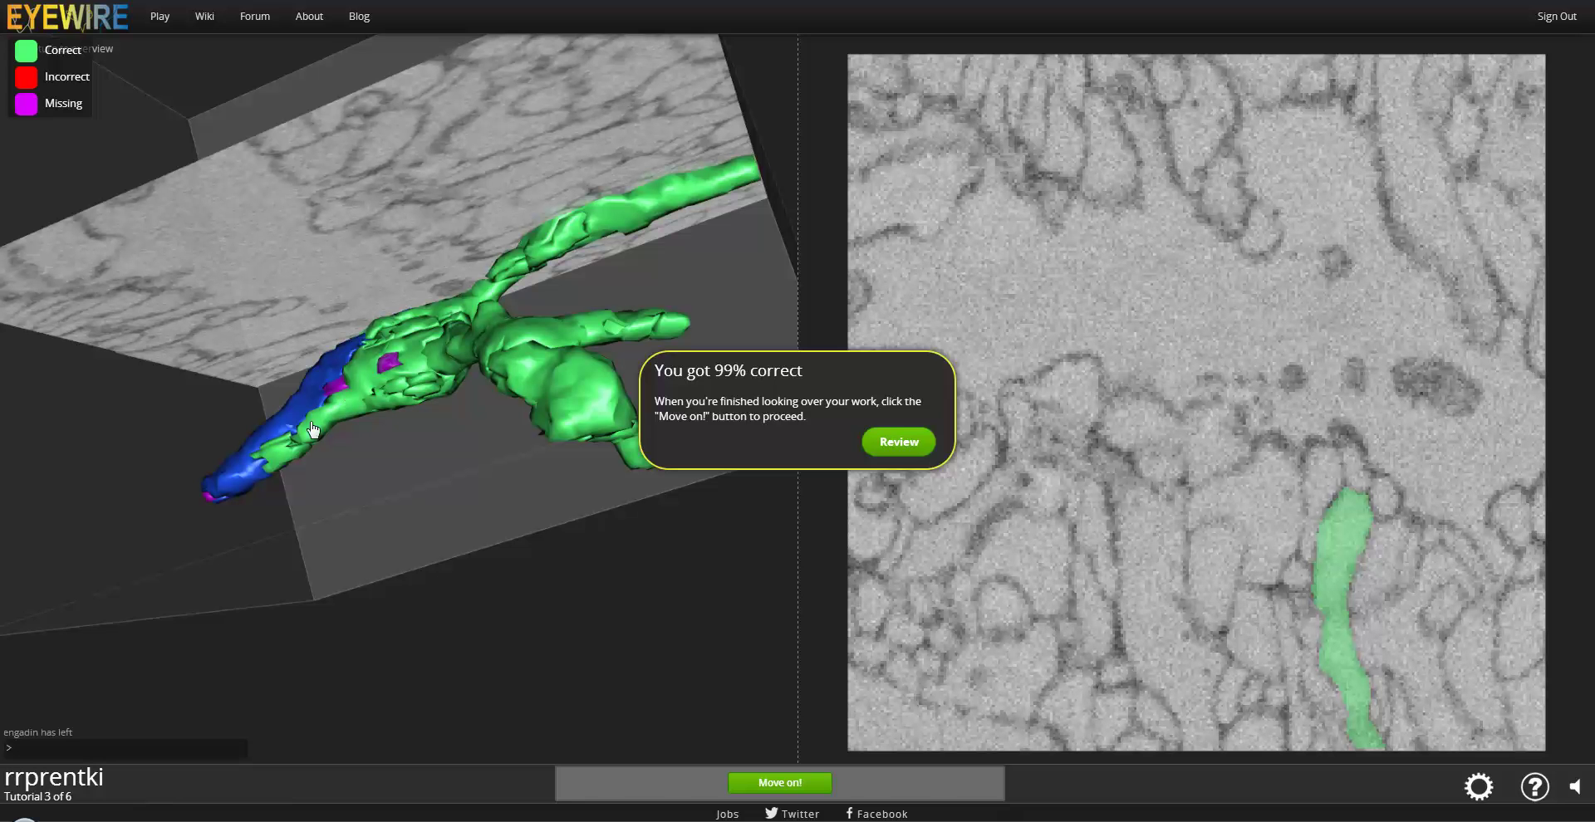
pyautogui.click(898, 442)
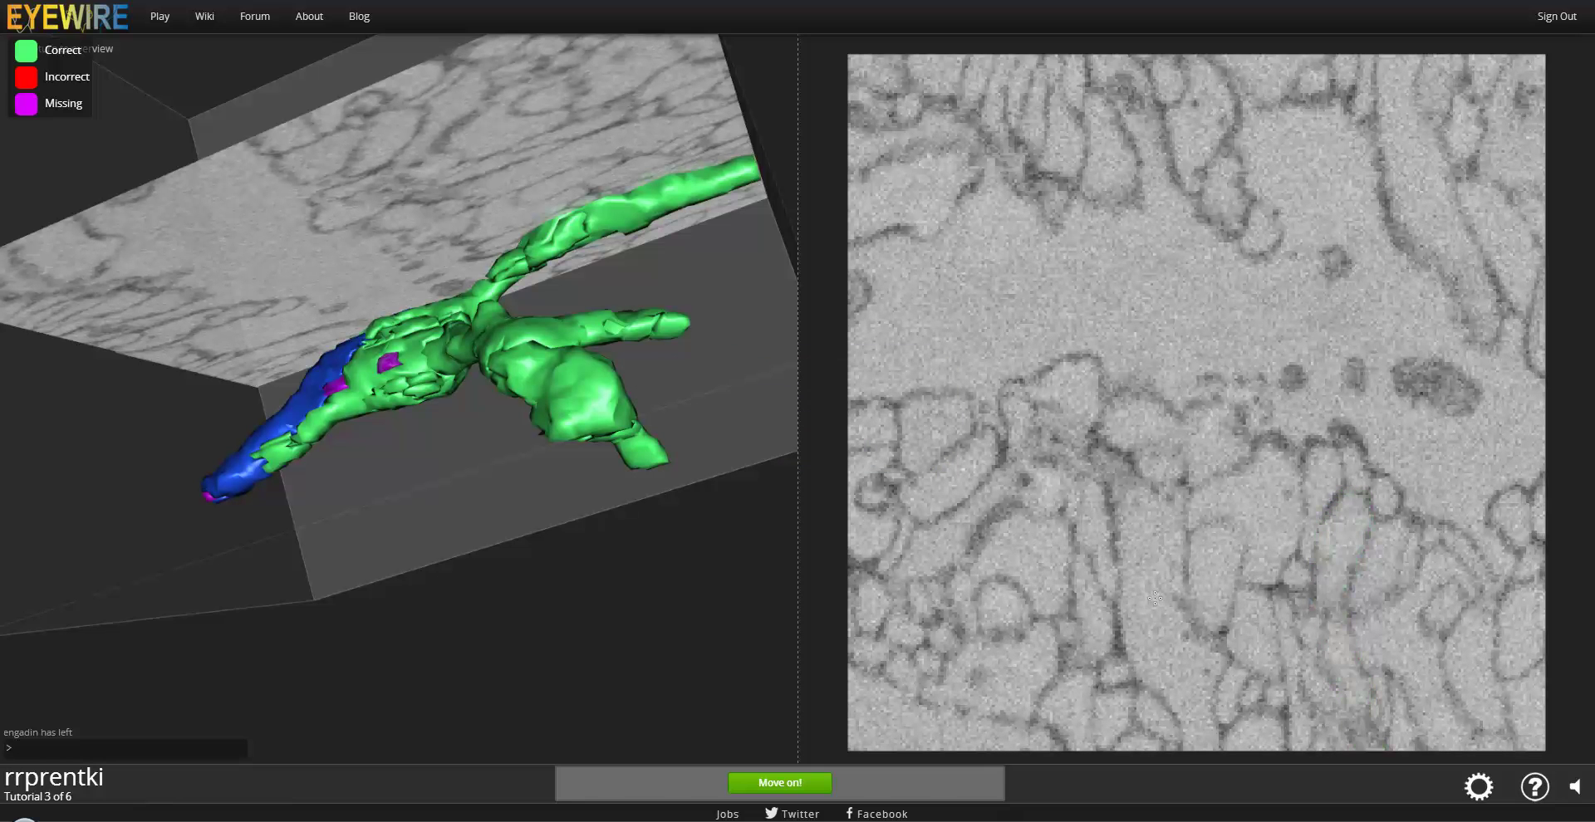